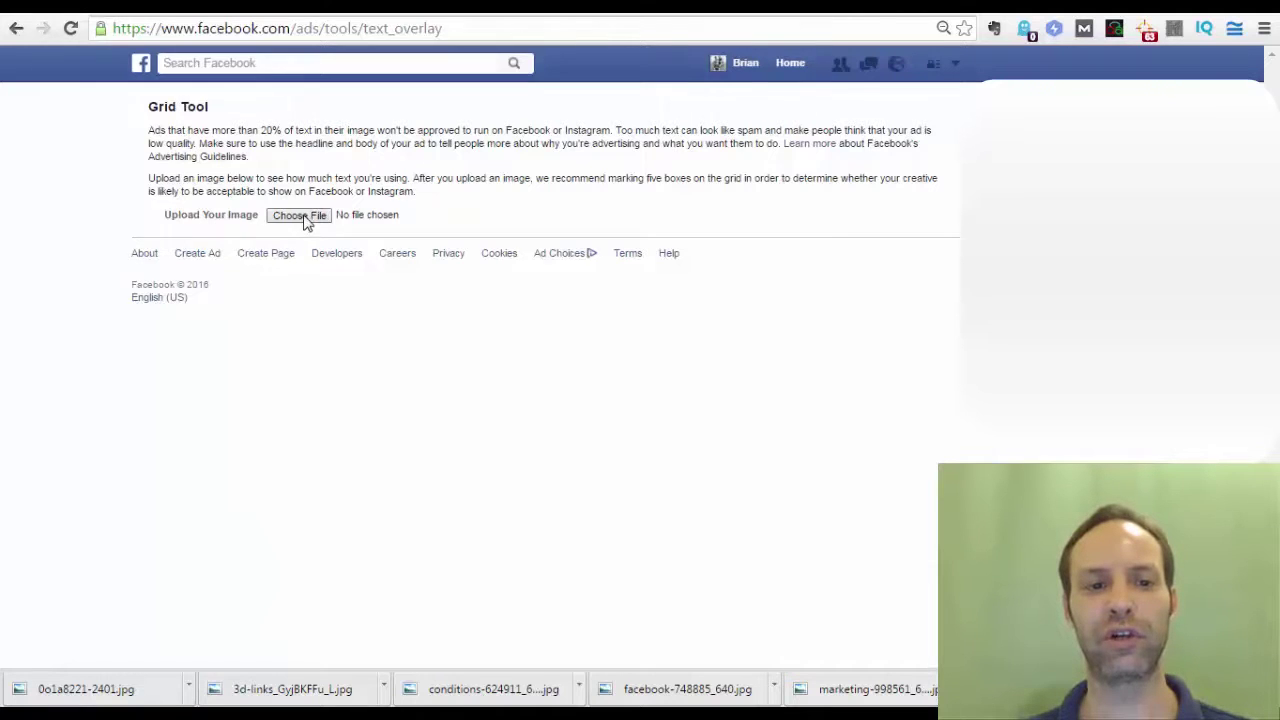
Step: Upload the msi image from the Pictures library to the Grid Tool
{"action": "left_click", "coordinate": [300, 216]}
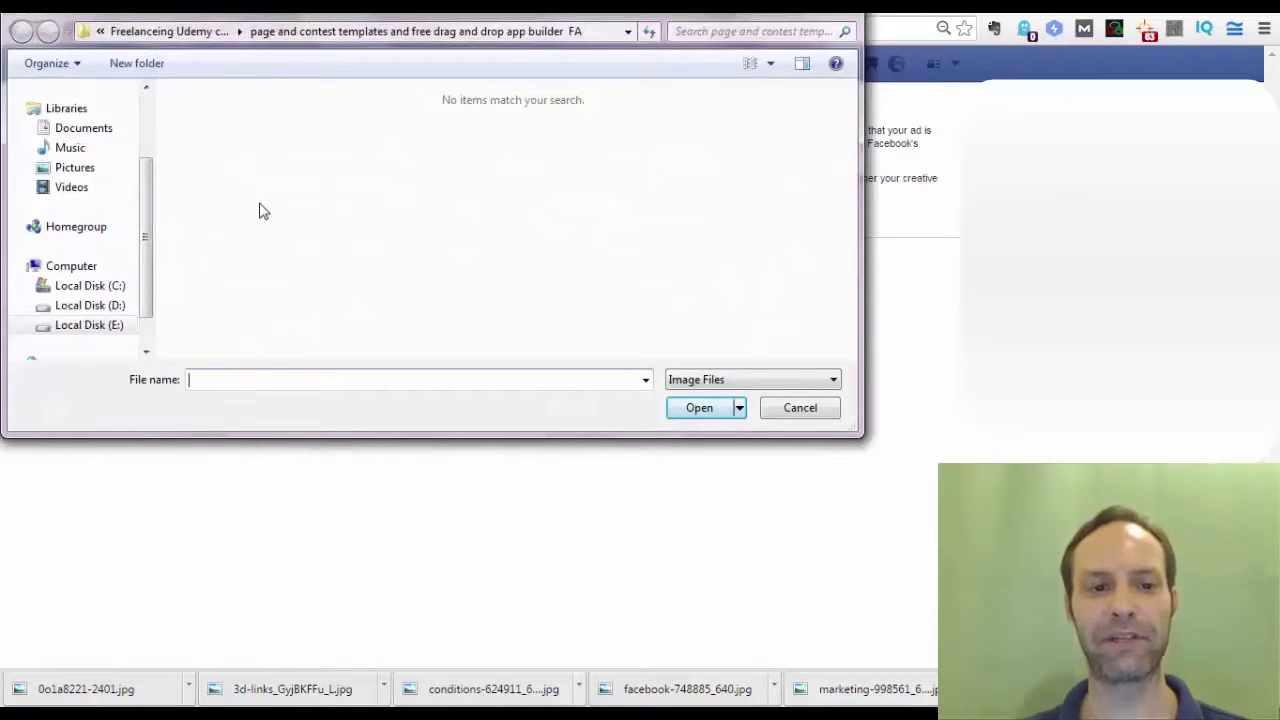
{"action": "left_click", "coordinate": [75, 167]}
{"action": "left_click", "coordinate": [329, 300]}
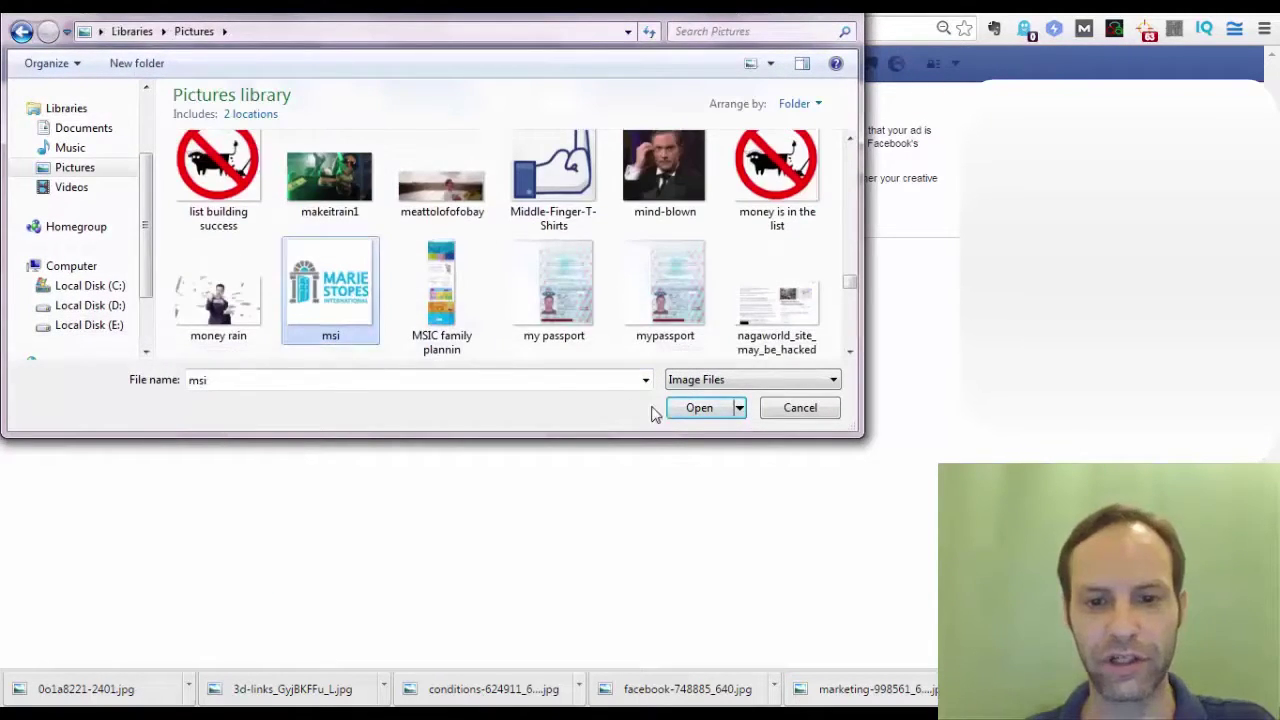
{"action": "left_click", "coordinate": [689, 410]}
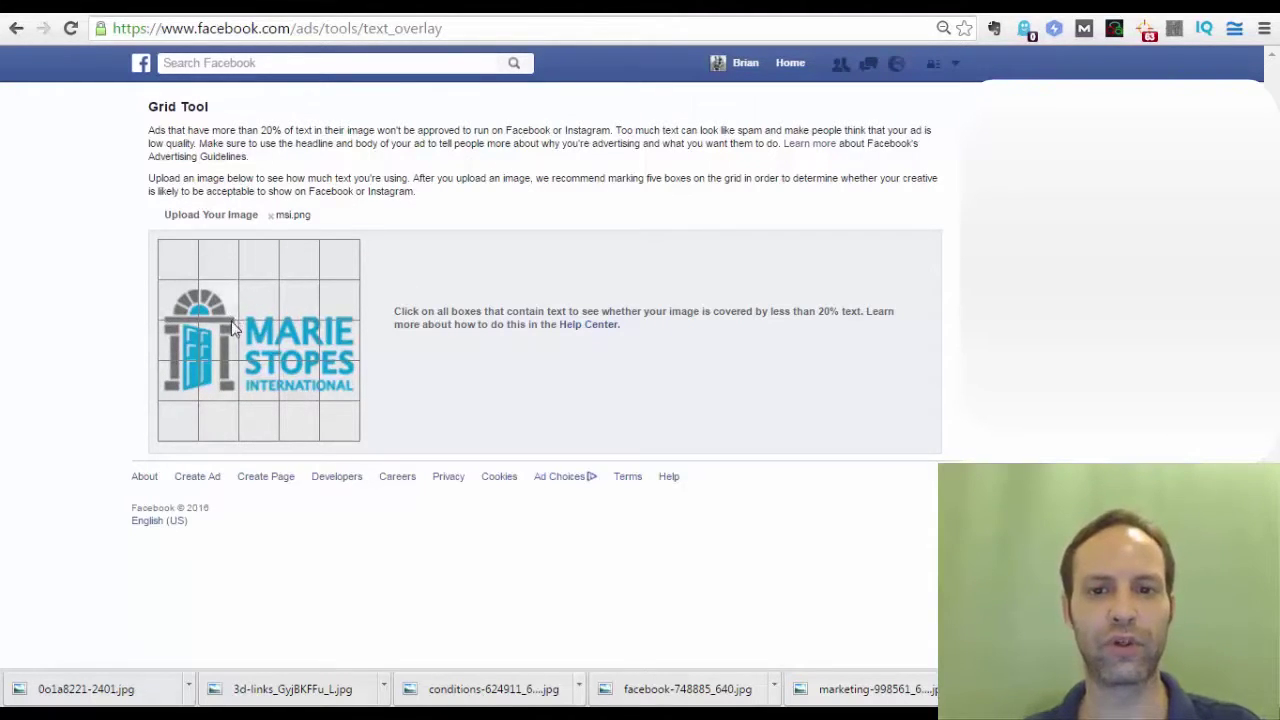
Step: Mark the six grid boxes that cover the words Marie Stopes International in the uploaded logo
{"action": "left_click", "coordinate": [262, 336]}
{"action": "left_click", "coordinate": [300, 338]}
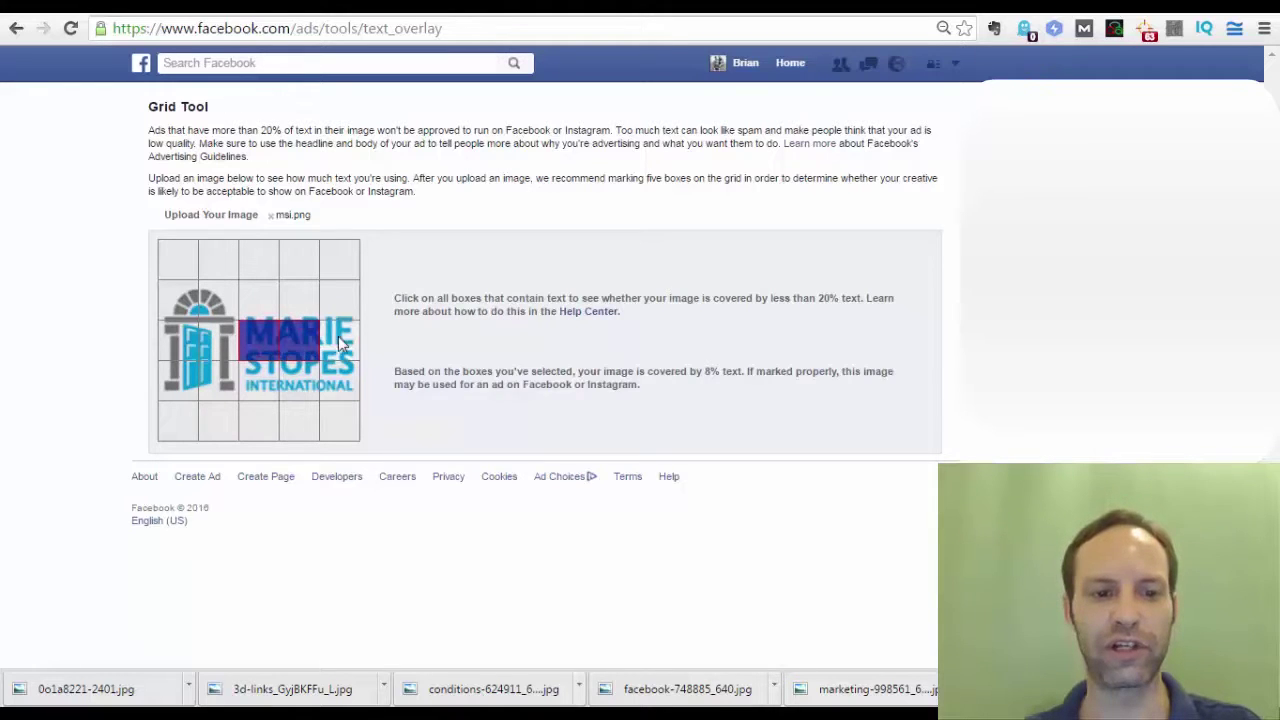
{"action": "left_click", "coordinate": [340, 345]}
{"action": "left_click", "coordinate": [338, 380]}
{"action": "left_click", "coordinate": [298, 381]}
{"action": "left_click", "coordinate": [256, 384]}
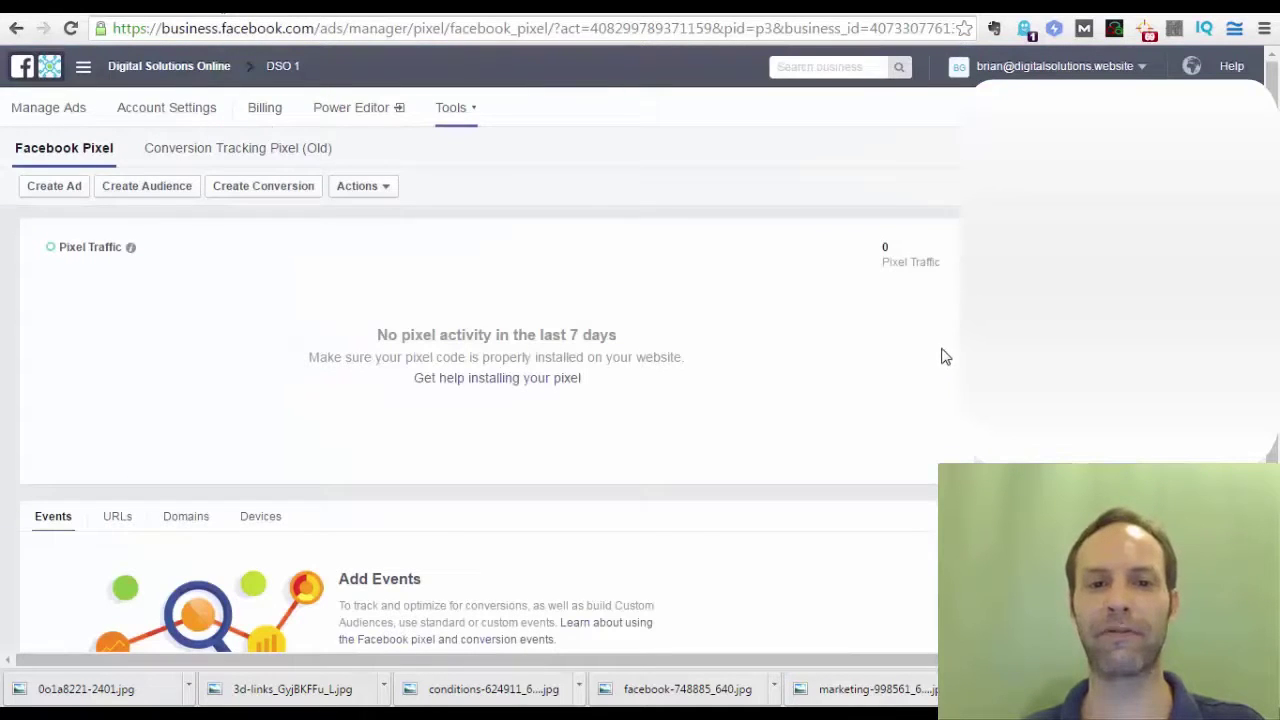
Step: Open Audience Insights from the ads manager and start with a custom audience
{"action": "left_click", "coordinate": [472, 112]}
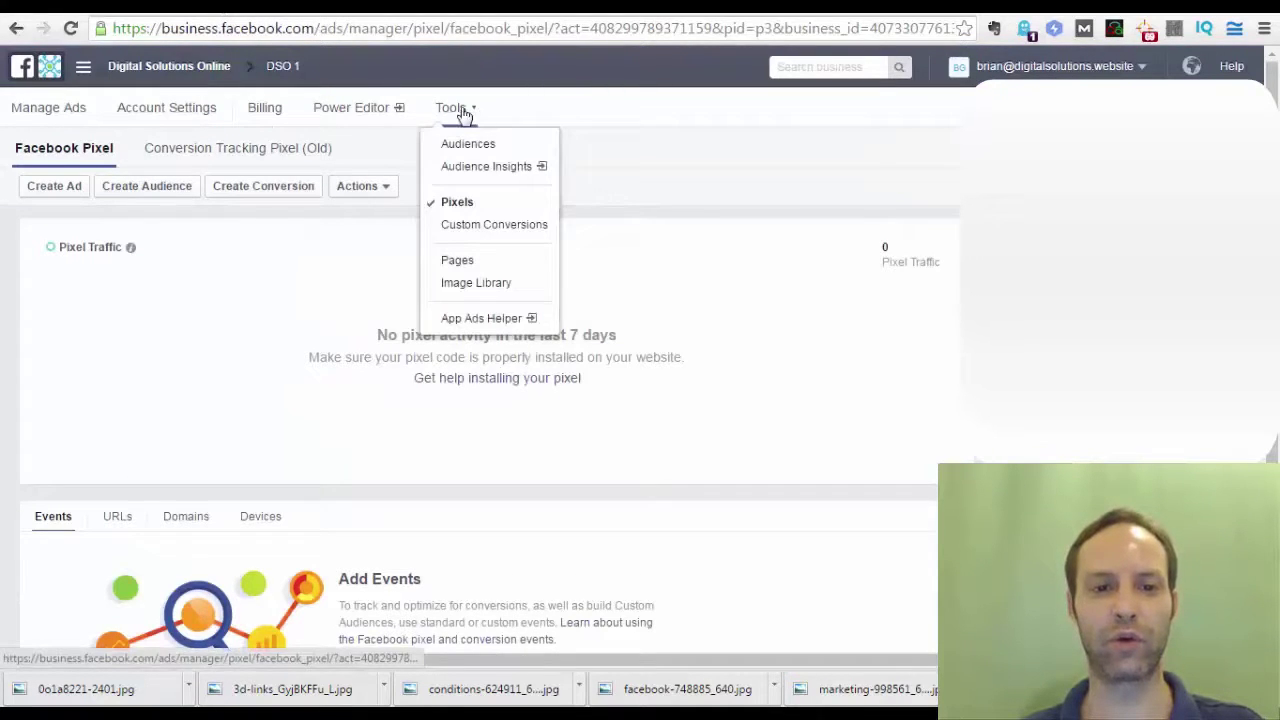
{"action": "left_click", "coordinate": [476, 172]}
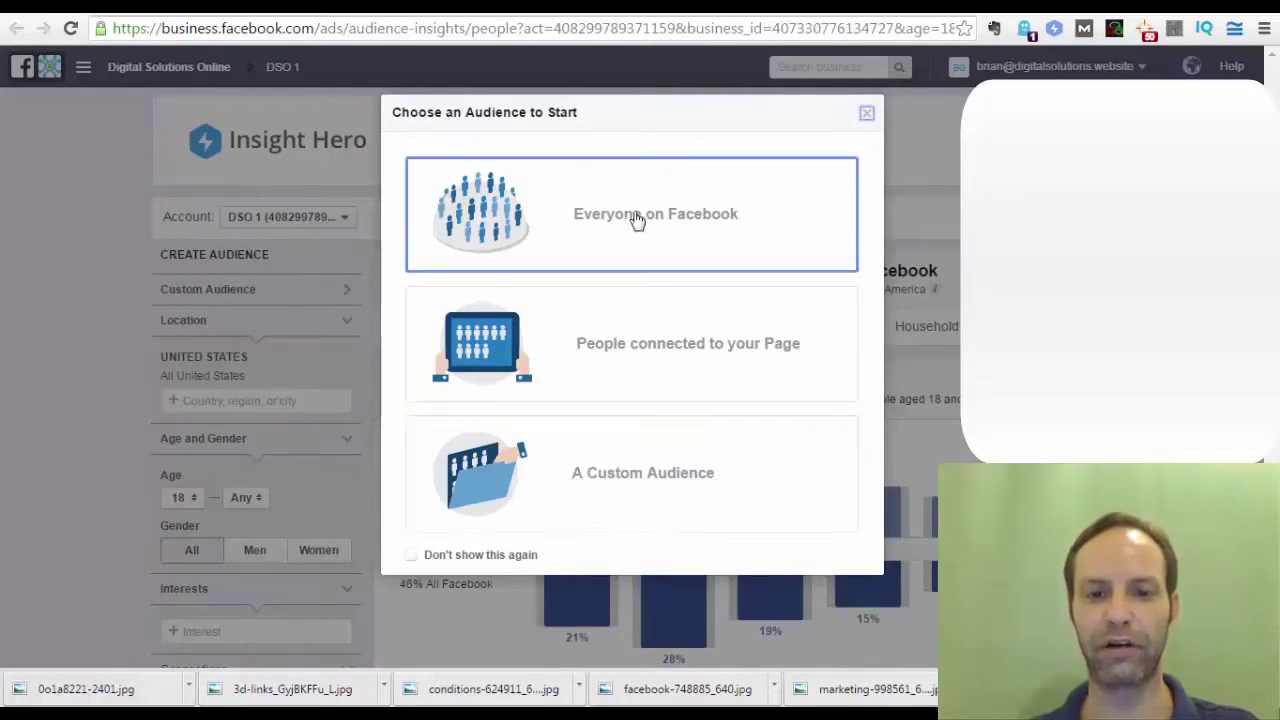
{"action": "left_click", "coordinate": [600, 466]}
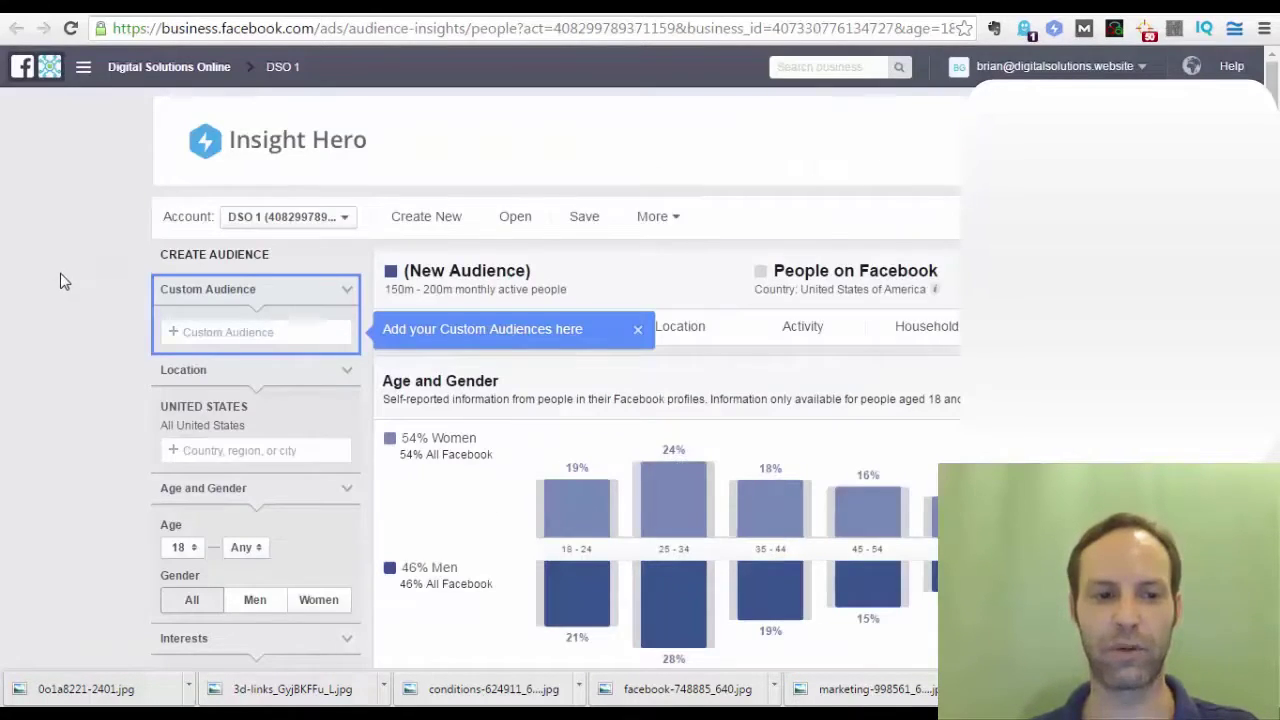
Step: Review the audience criteria from Custom Audience through Advanced and dismiss the Custom Audience tip
{"action": "scroll", "coordinate": [137, 286], "scroll_direction": "down", "scroll_amount": 1}
{"action": "scroll", "coordinate": [165, 340], "scroll_direction": "down", "scroll_amount": 7}
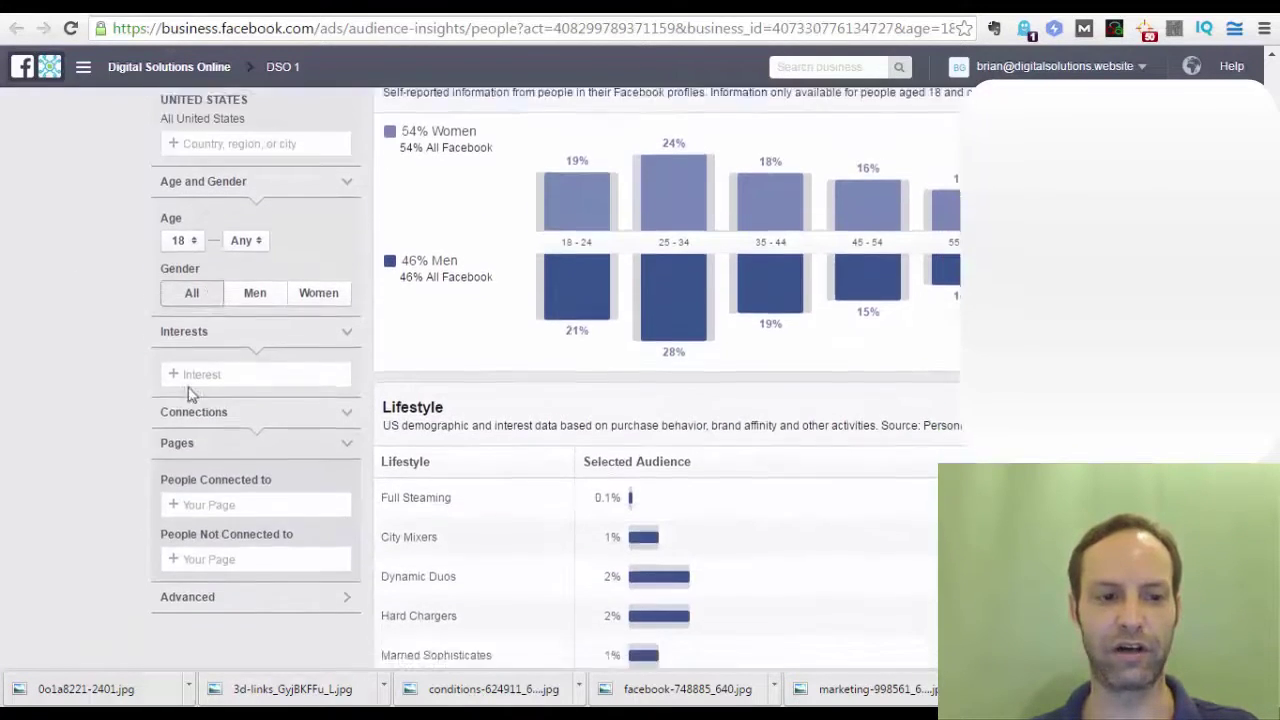
{"action": "scroll", "coordinate": [182, 400], "scroll_direction": "up", "scroll_amount": 2}
{"action": "scroll", "coordinate": [200, 345], "scroll_direction": "up", "scroll_amount": 1}
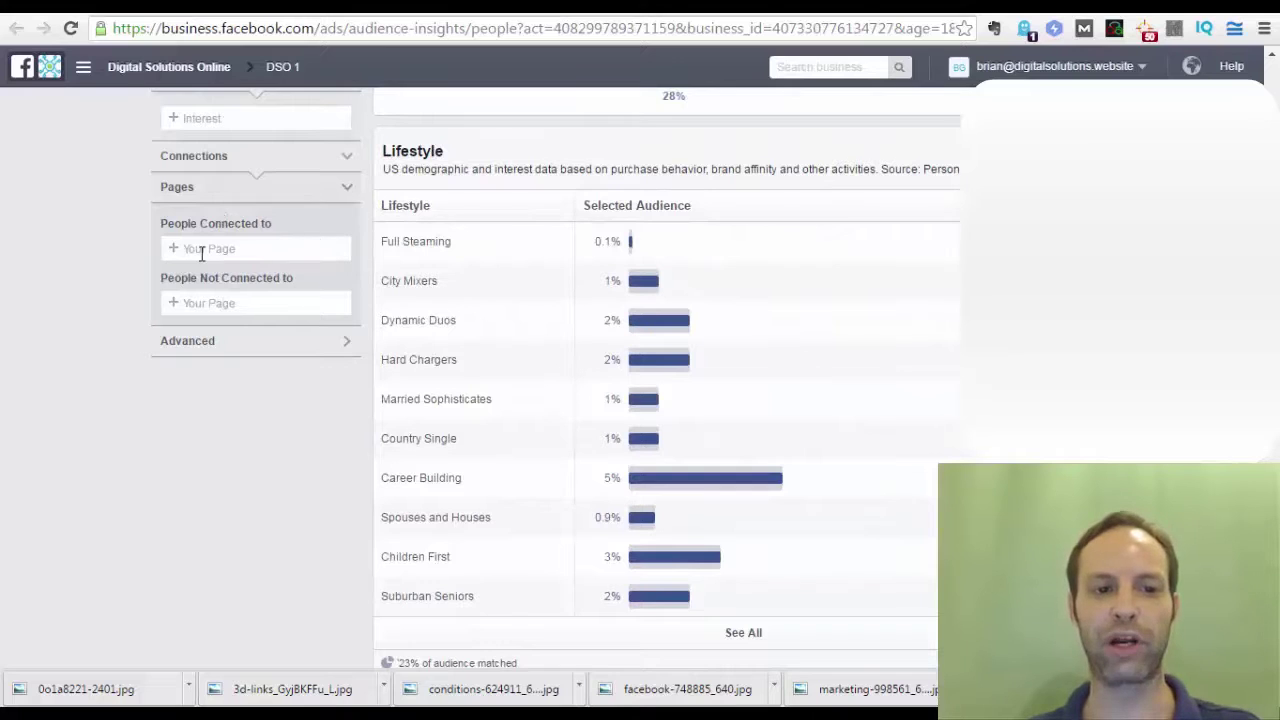
{"action": "scroll", "coordinate": [150, 335], "scroll_direction": "up", "scroll_amount": 6}
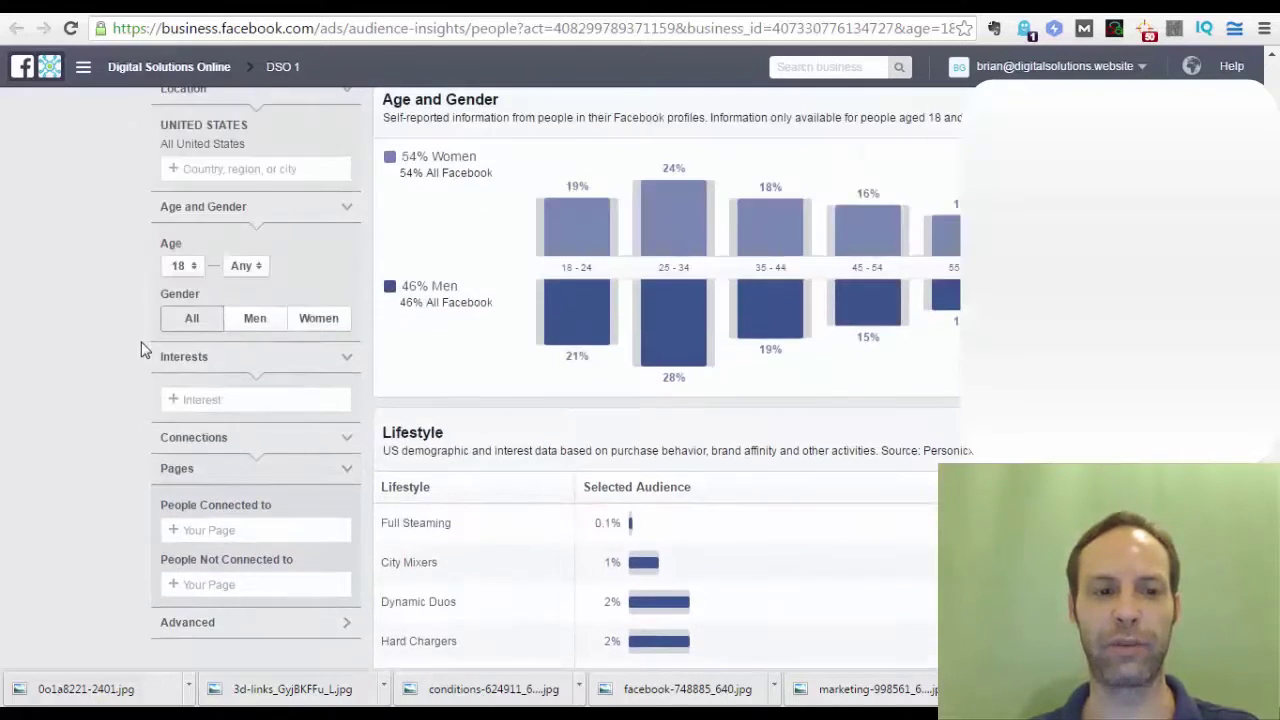
{"action": "scroll", "coordinate": [163, 306], "scroll_direction": "down", "scroll_amount": 2}
{"action": "scroll", "coordinate": [180, 257], "scroll_direction": "up", "scroll_amount": 2}
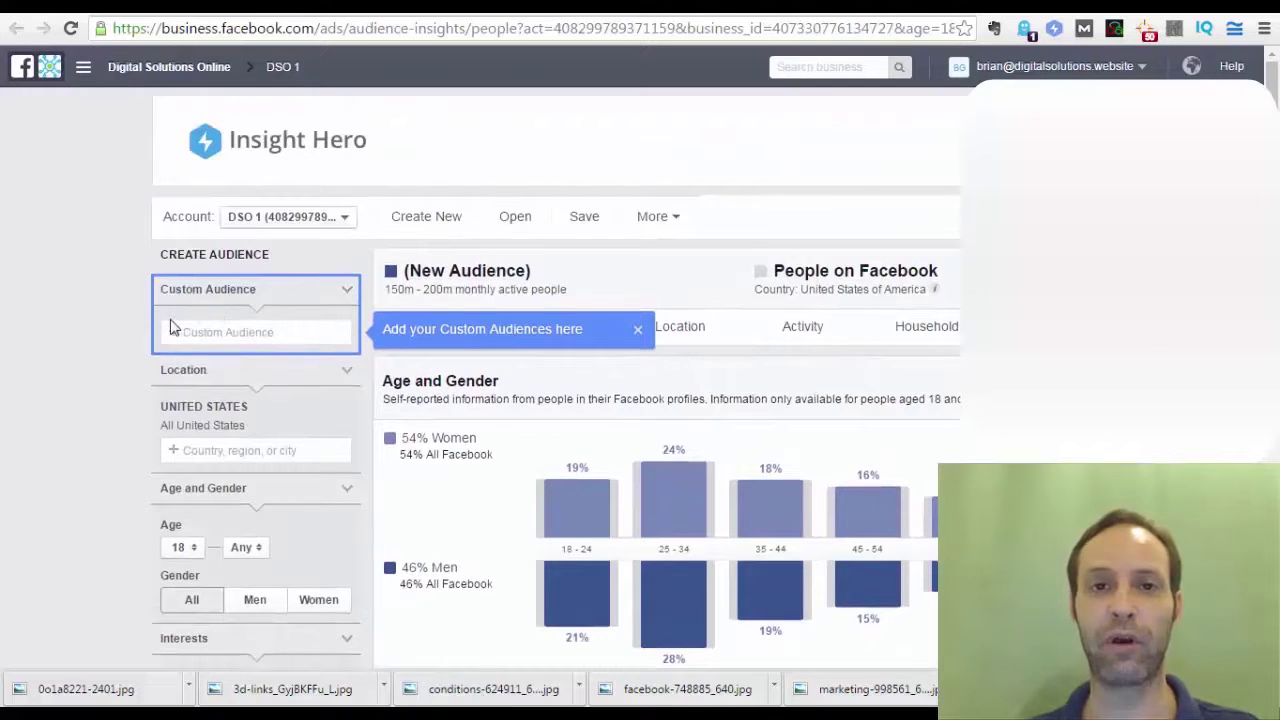
{"action": "scroll", "coordinate": [168, 326], "scroll_direction": "down", "scroll_amount": 1}
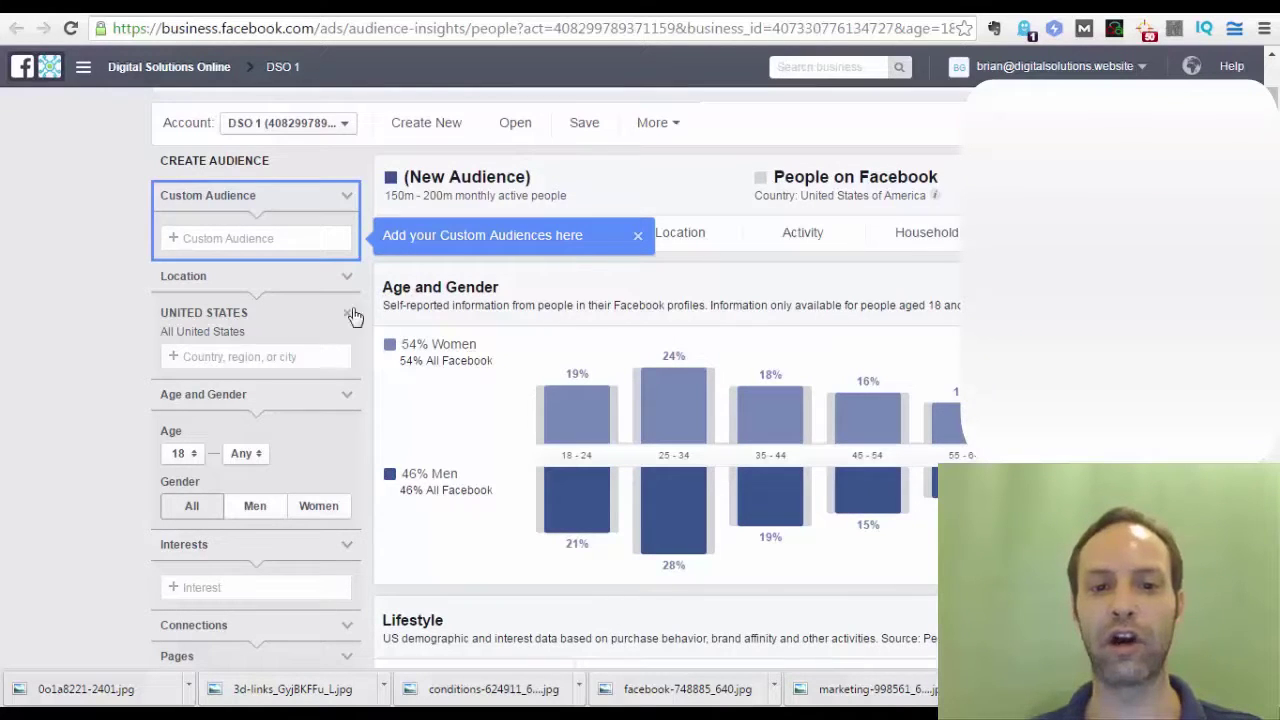
{"action": "left_click", "coordinate": [638, 240]}
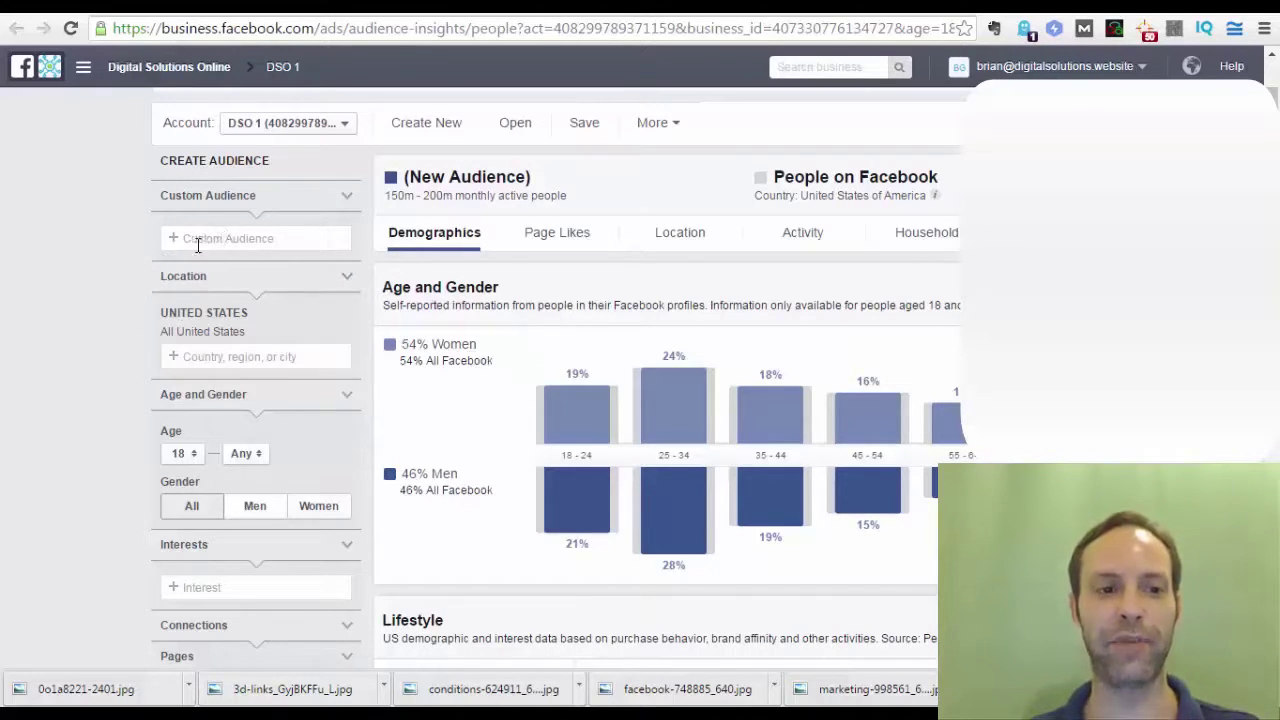
Step: Search the audience interests for "the simp" and browse the suggestions
{"action": "scroll", "coordinate": [363, 191], "scroll_direction": "down", "scroll_amount": 1}
{"action": "scroll", "coordinate": [130, 280], "scroll_direction": "up", "scroll_amount": 1}
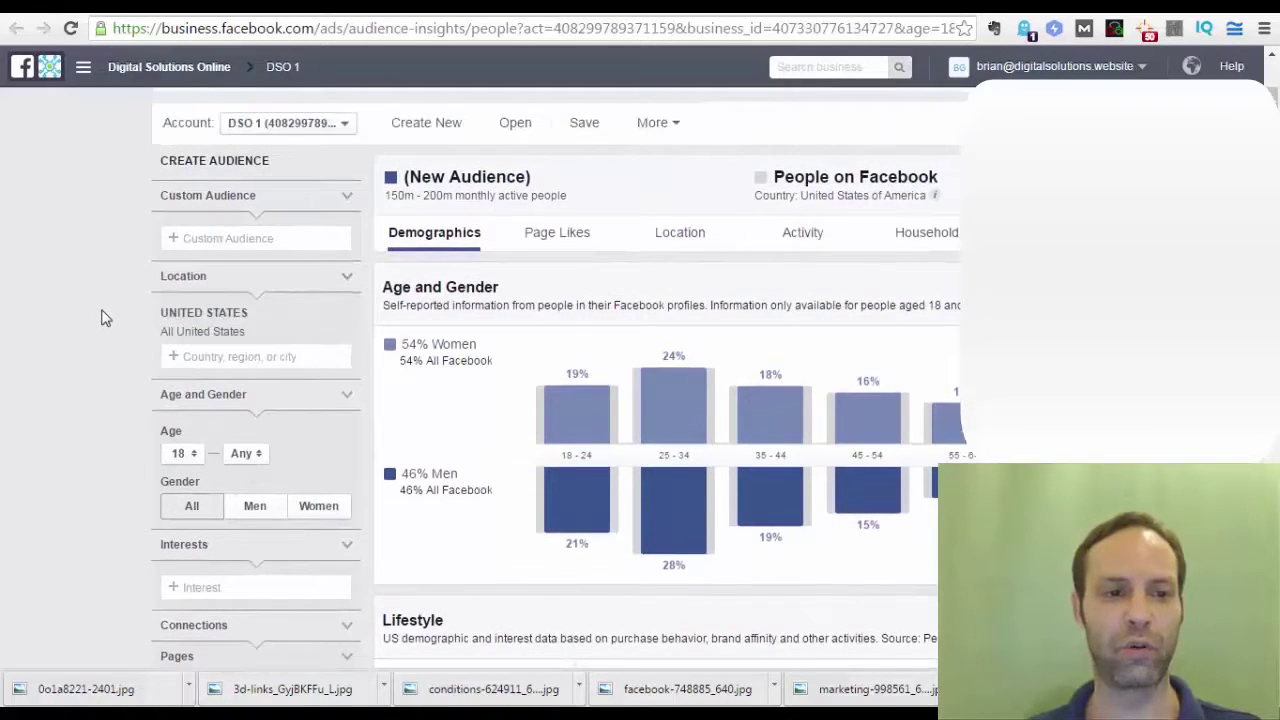
{"action": "scroll", "coordinate": [105, 318], "scroll_direction": "down", "scroll_amount": 1}
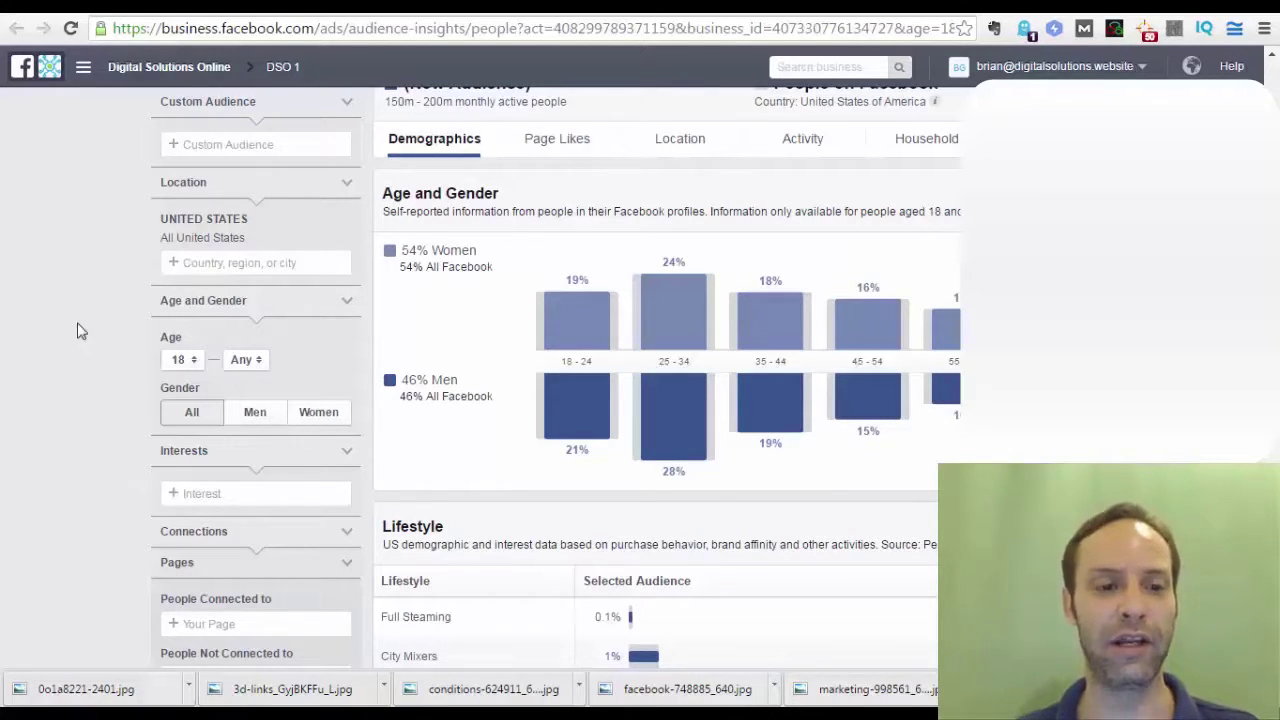
{"action": "scroll", "coordinate": [79, 316], "scroll_direction": "down", "scroll_amount": 2}
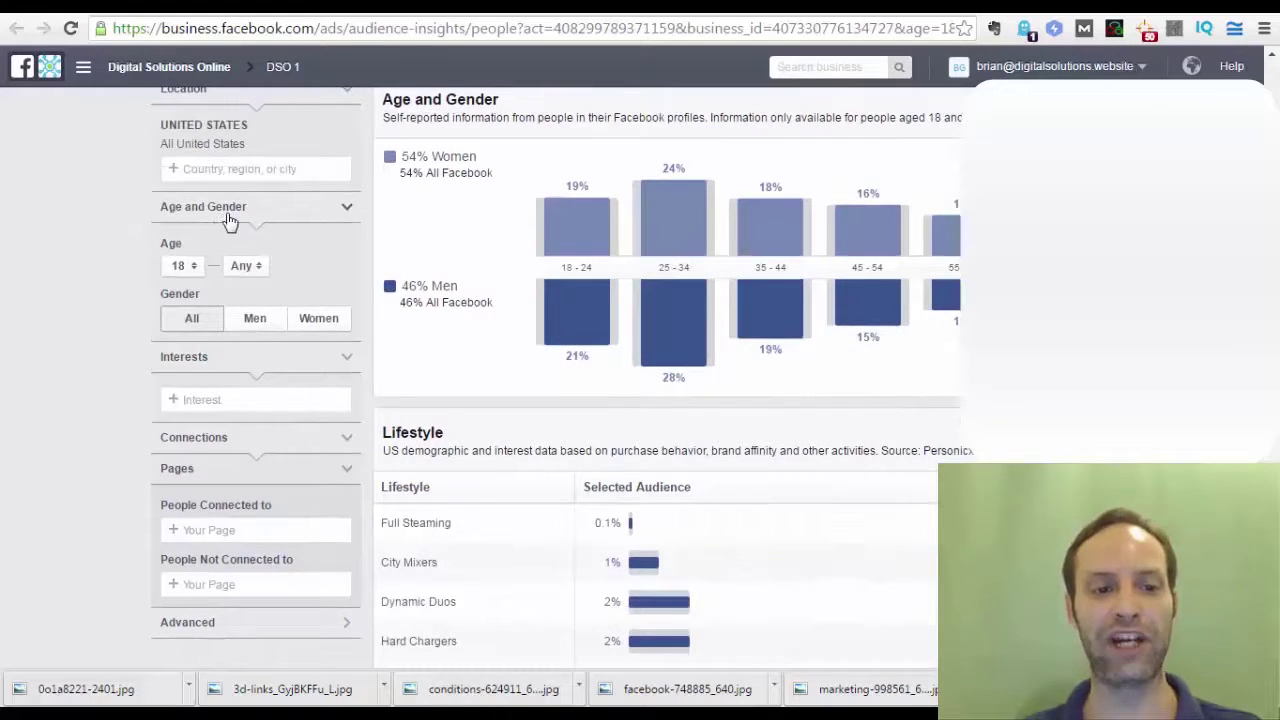
{"action": "scroll", "coordinate": [250, 328], "scroll_direction": "down", "scroll_amount": 2}
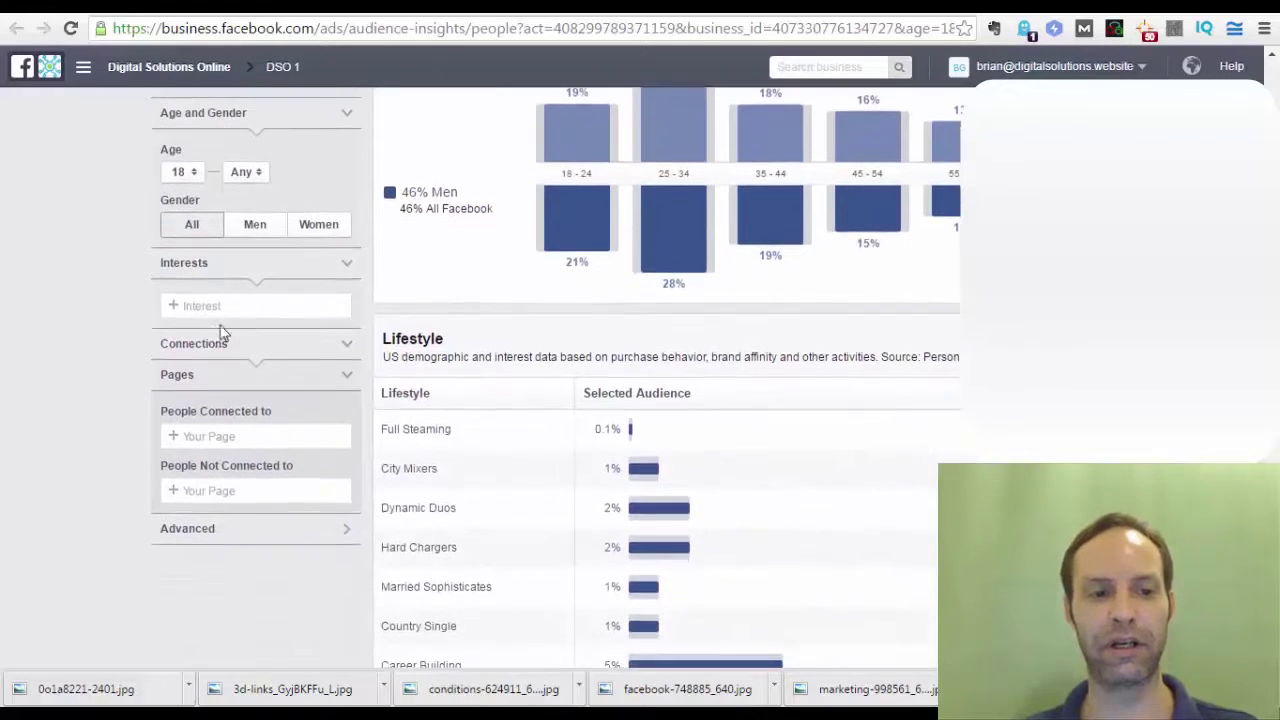
{"action": "left_click", "coordinate": [230, 305]}
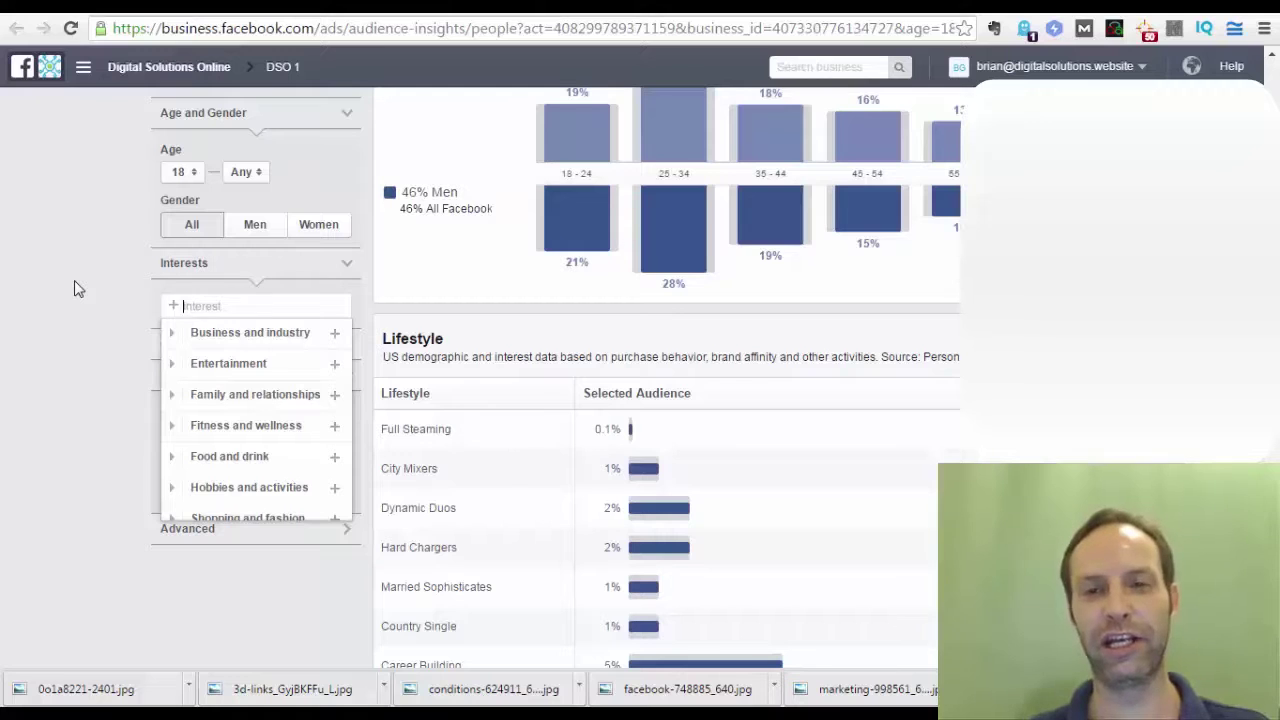
{"action": "type", "text": "the simp"}
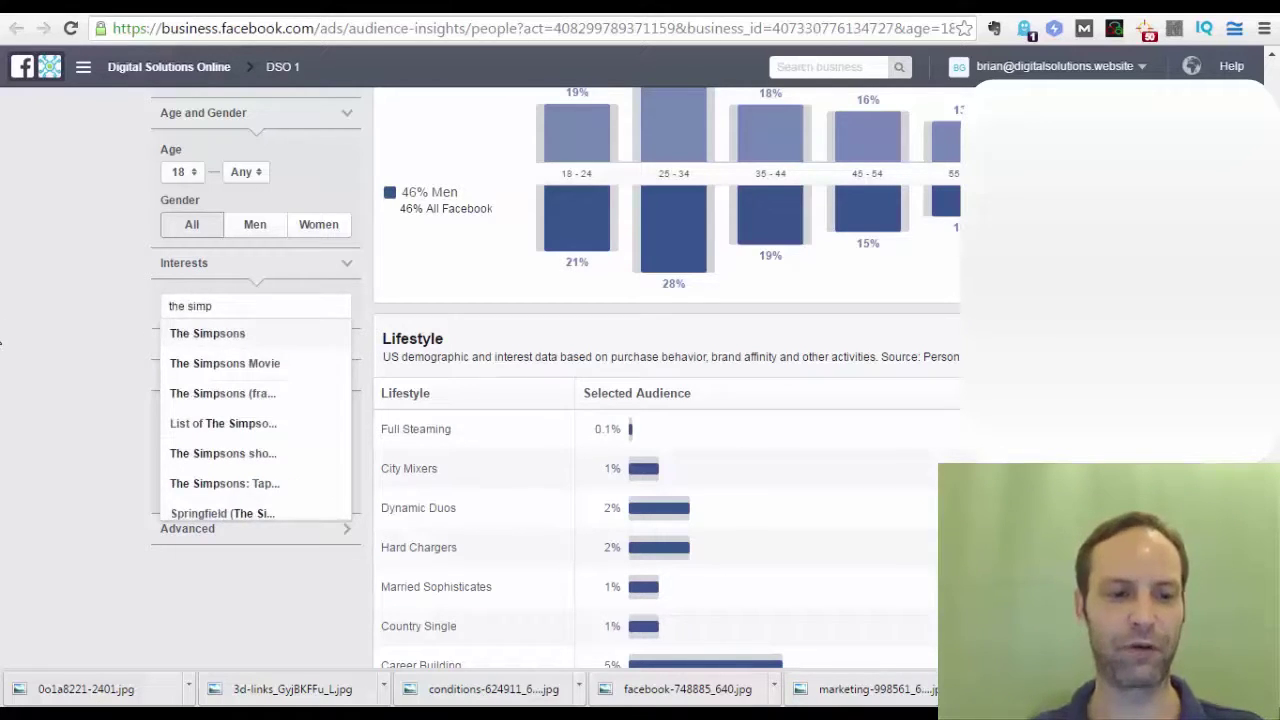
{"action": "scroll", "coordinate": [226, 400], "scroll_direction": "down", "scroll_amount": 1}
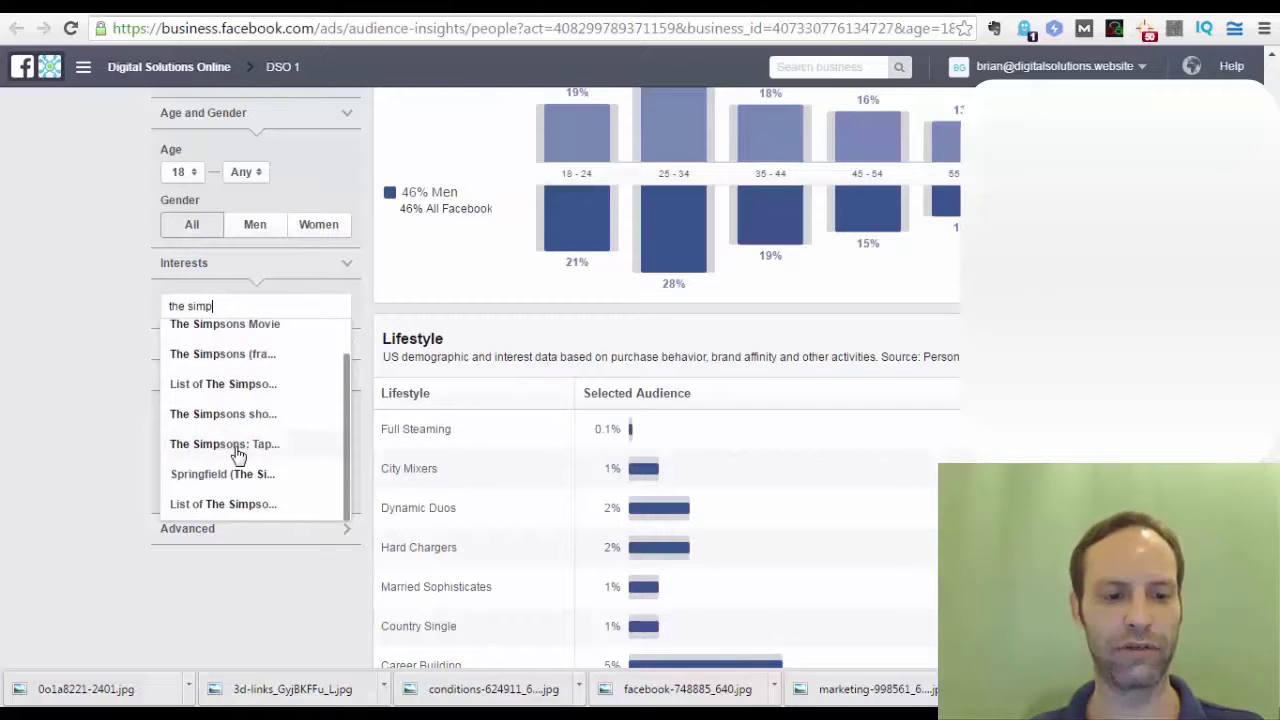
{"action": "scroll", "coordinate": [228, 440], "scroll_direction": "up", "scroll_amount": 1}
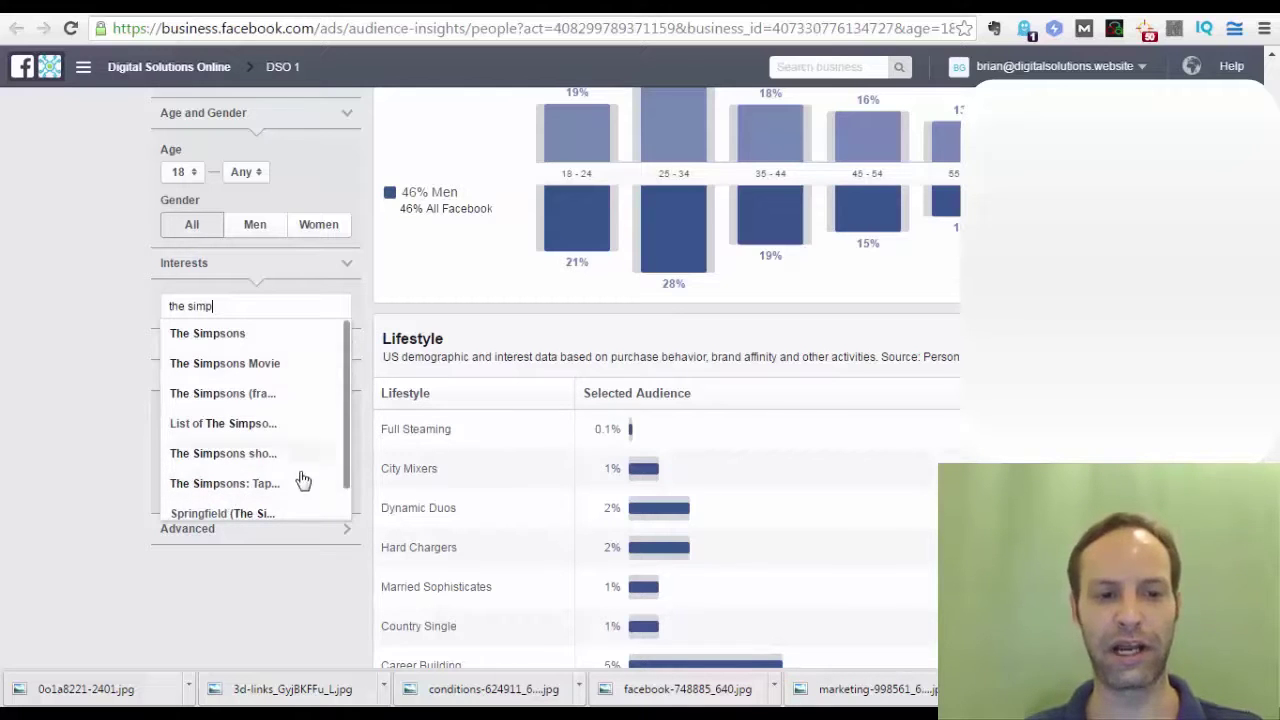
{"action": "scroll", "coordinate": [74, 231], "scroll_direction": "up", "scroll_amount": 2}
{"action": "scroll", "coordinate": [103, 314], "scroll_direction": "down", "scroll_amount": 2}
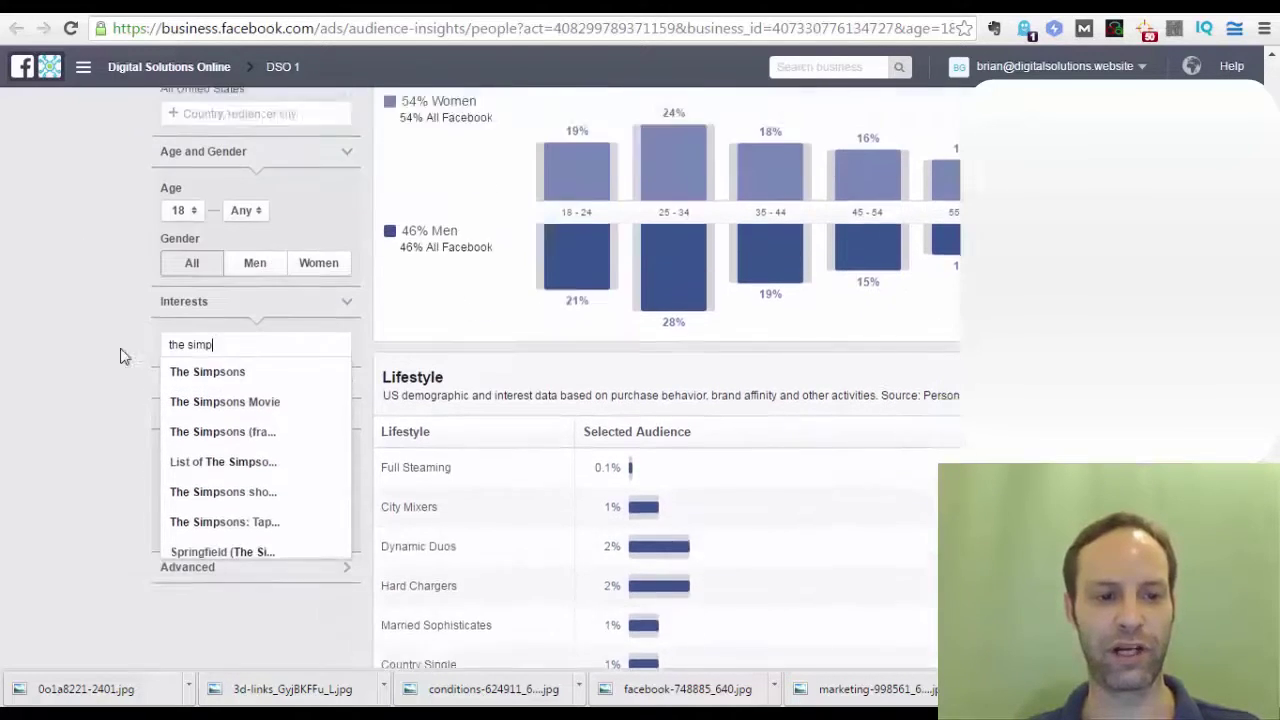
Step: Clear the interest search and add Marketing as an interest of the audience
{"action": "key", "text": "BackSpace"}
{"action": "key", "text": "BackSpace"}
{"action": "key", "text": "BackSpace"}
{"action": "key", "text": "BackSpace"}
{"action": "key", "text": "BackSpace"}
{"action": "key", "text": "BackSpace"}
{"action": "key", "text": "BackSpace"}
{"action": "key", "text": "BackSpace"}
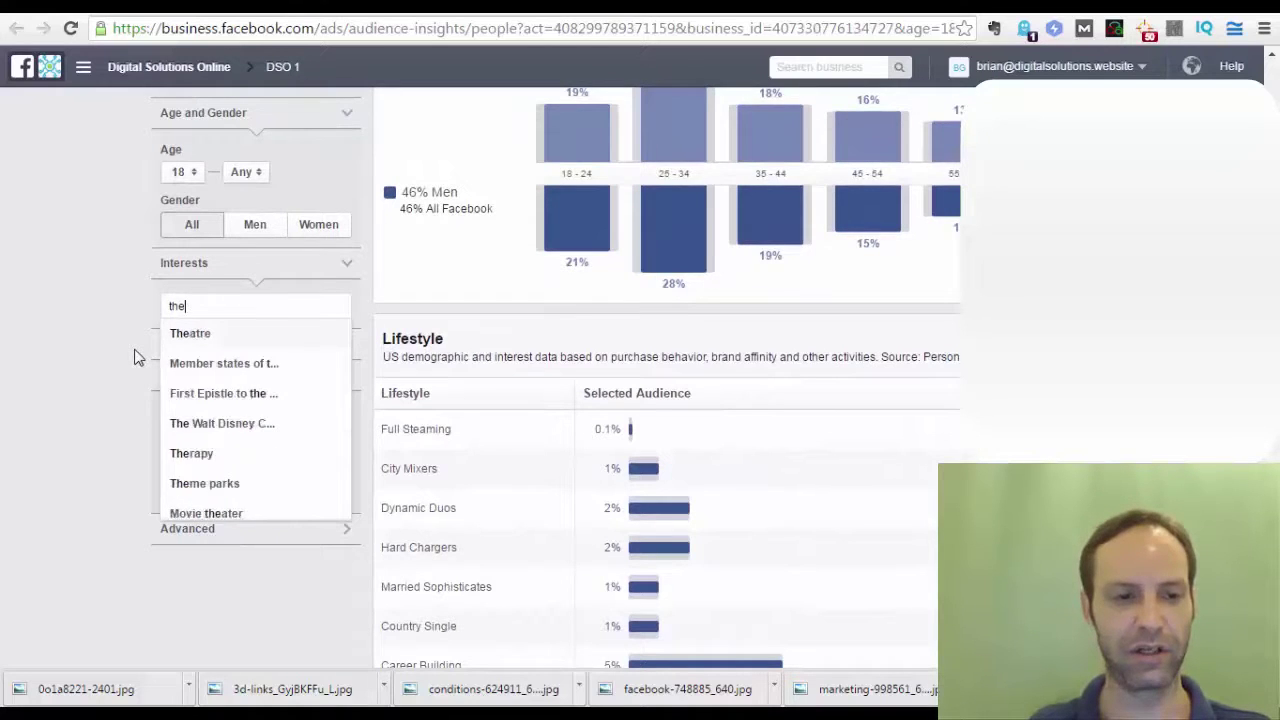
{"action": "type", "text": "m"}
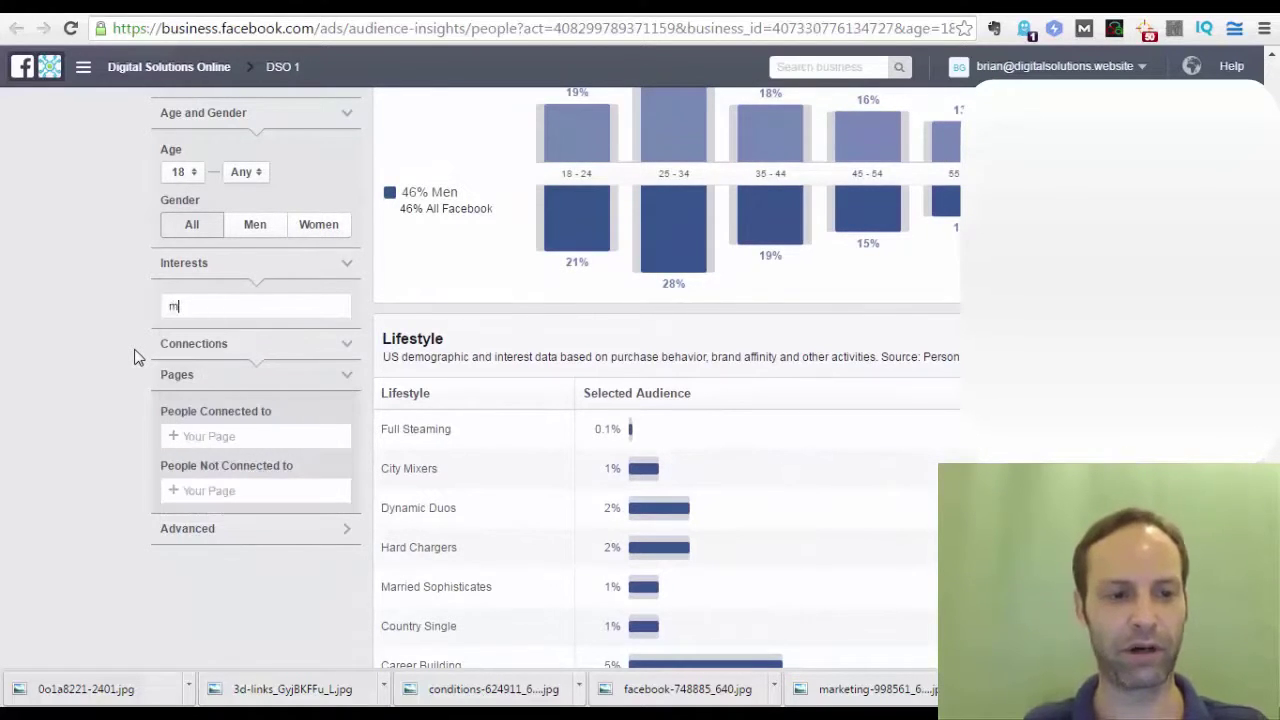
{"action": "type", "text": "arketin"}
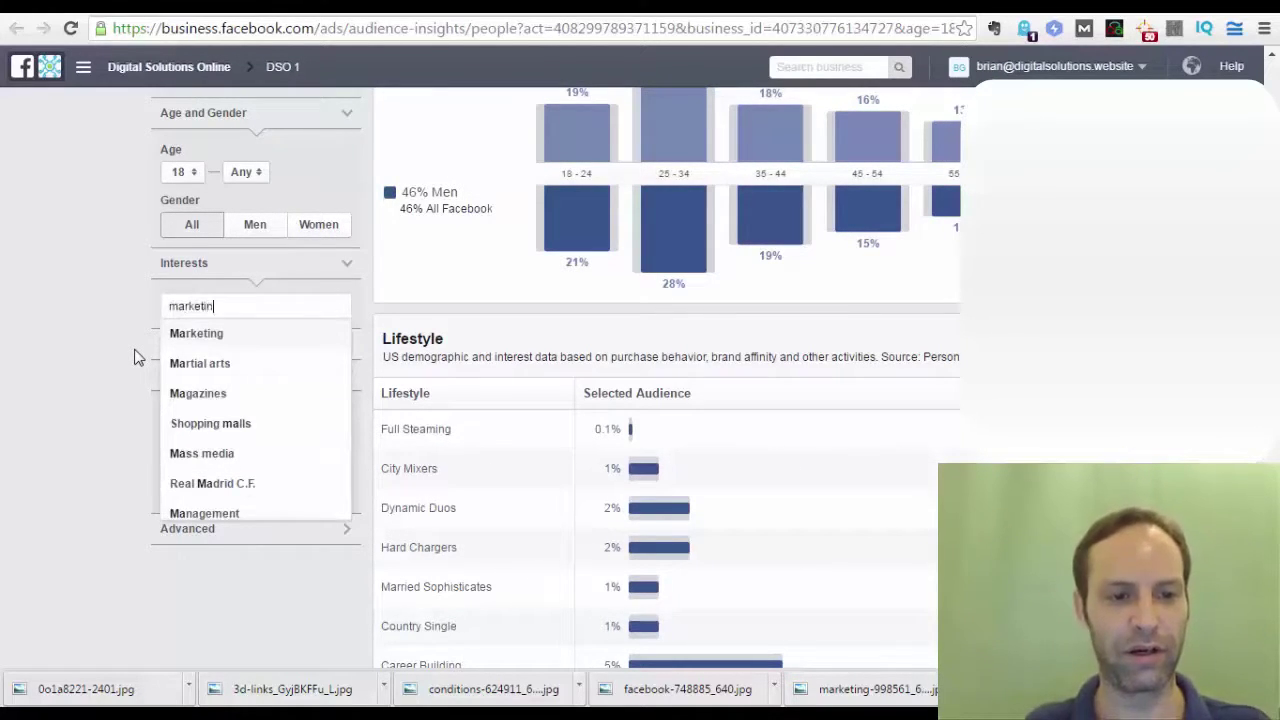
{"action": "key", "text": "Down"}
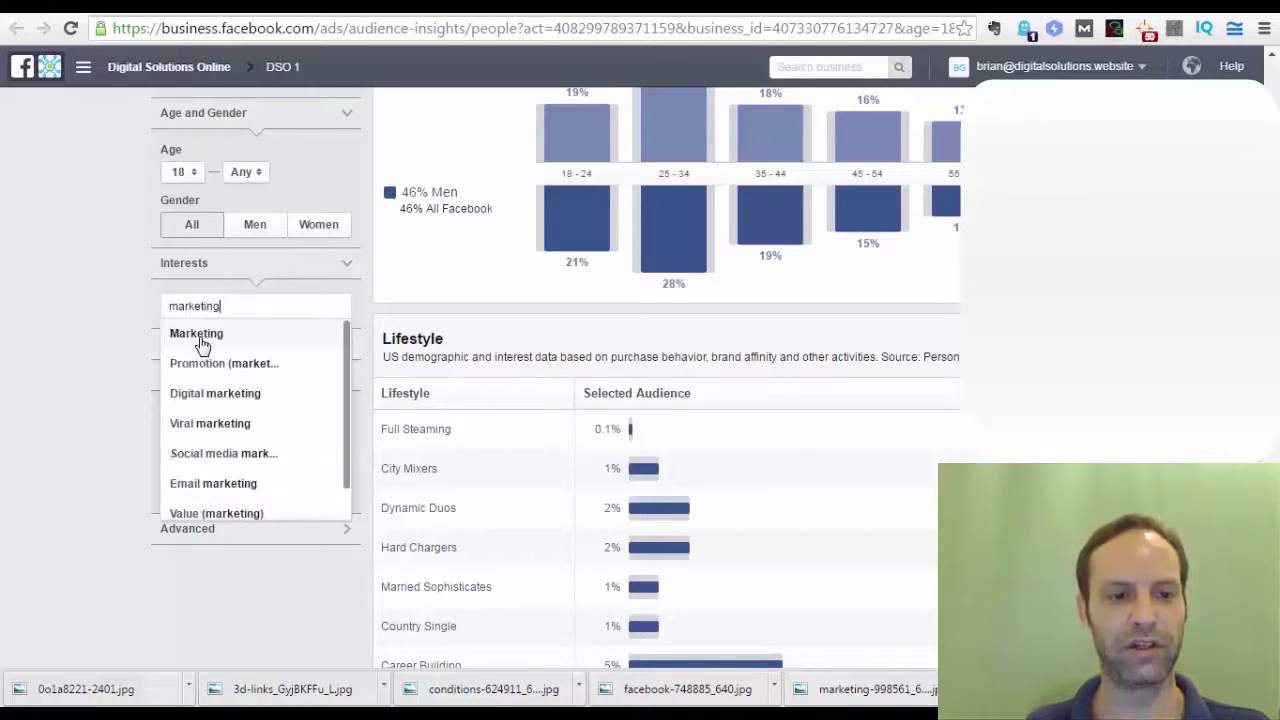
{"action": "key", "text": "Return"}
{"action": "left_click", "coordinate": [77, 331]}
{"action": "scroll", "coordinate": [80, 328], "scroll_direction": "up", "scroll_amount": 4}
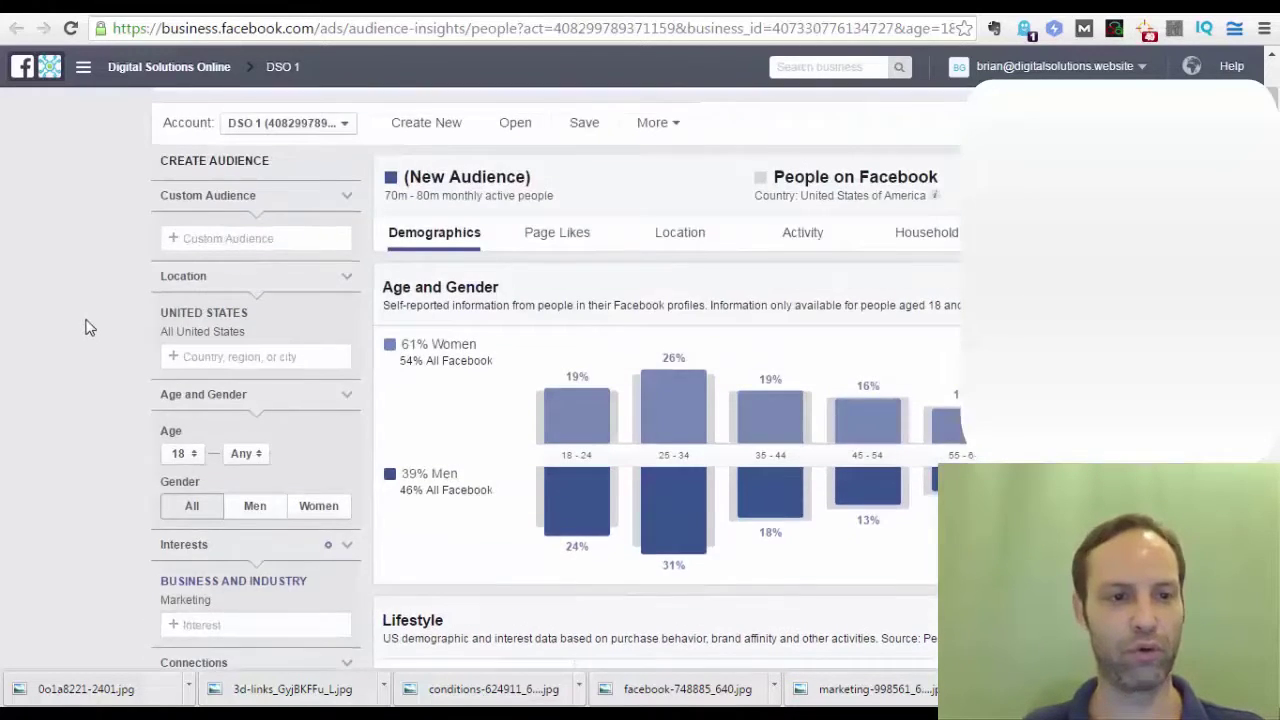
Step: Remove the Marketing interest and add Gary Oldman as the audience's interest instead
{"action": "scroll", "coordinate": [94, 382], "scroll_direction": "down", "scroll_amount": 1}
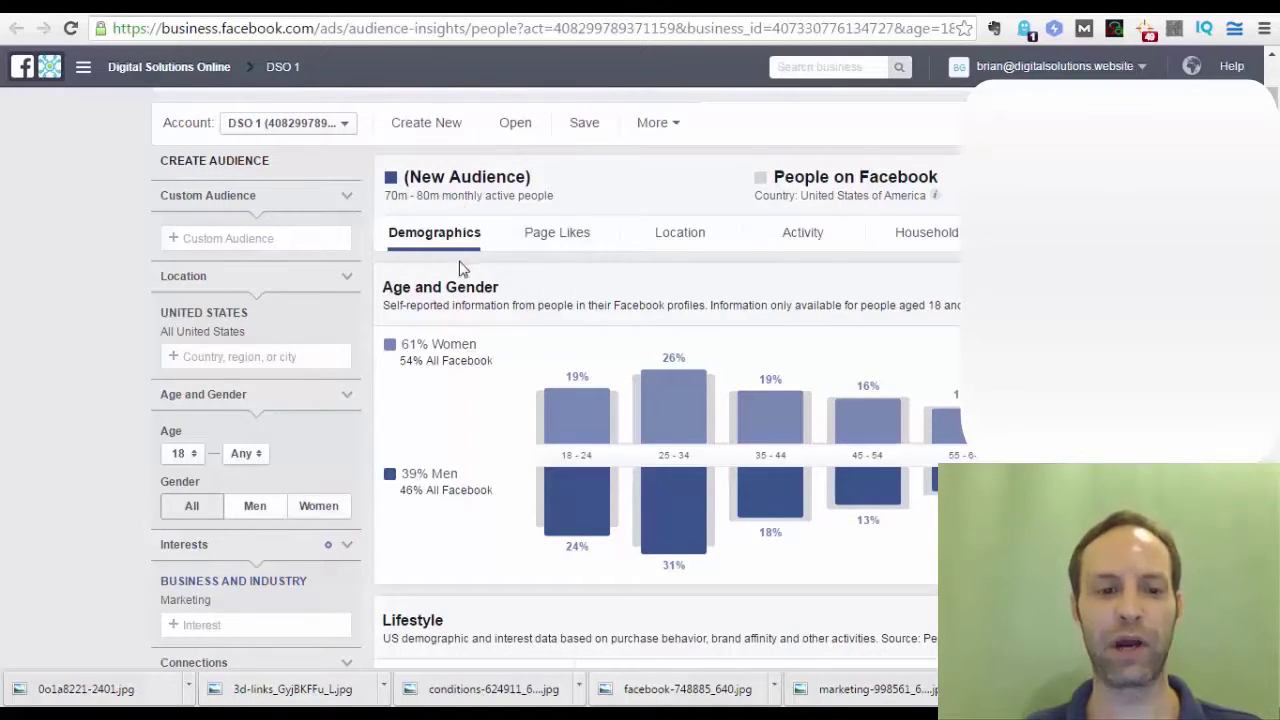
{"action": "scroll", "coordinate": [466, 266], "scroll_direction": "down", "scroll_amount": 3}
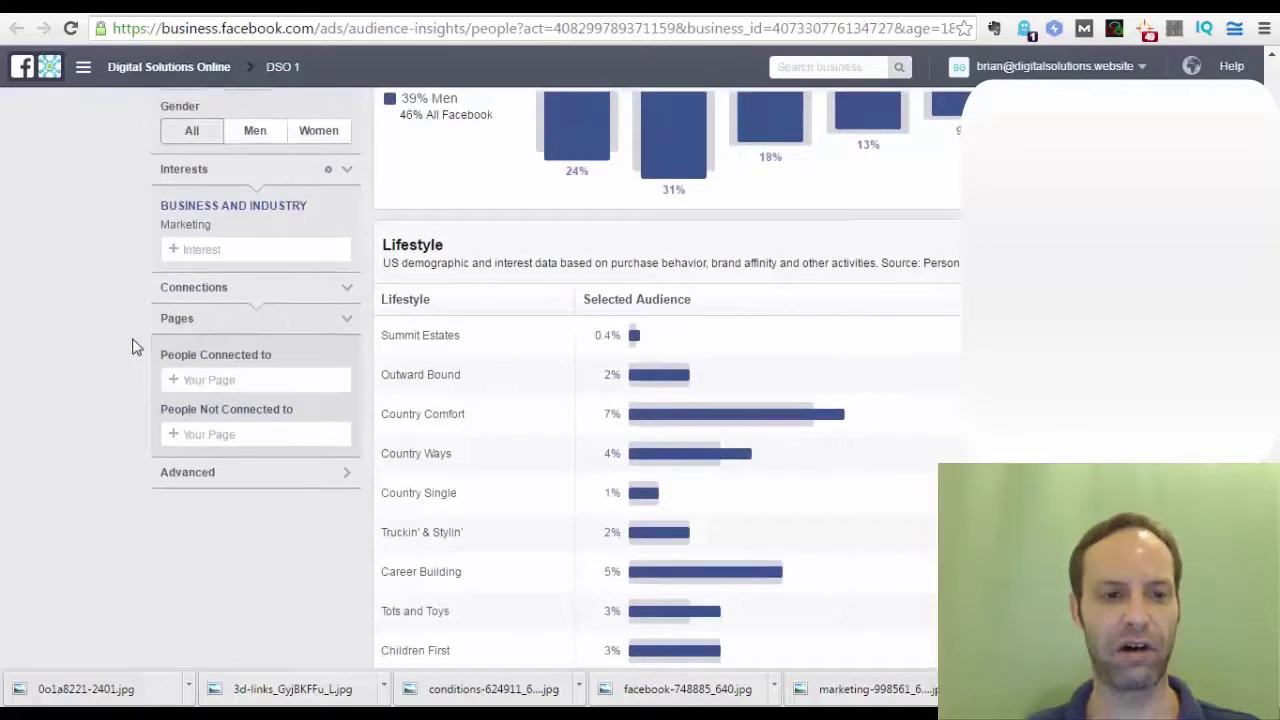
{"action": "scroll", "coordinate": [130, 343], "scroll_direction": "up", "scroll_amount": 2}
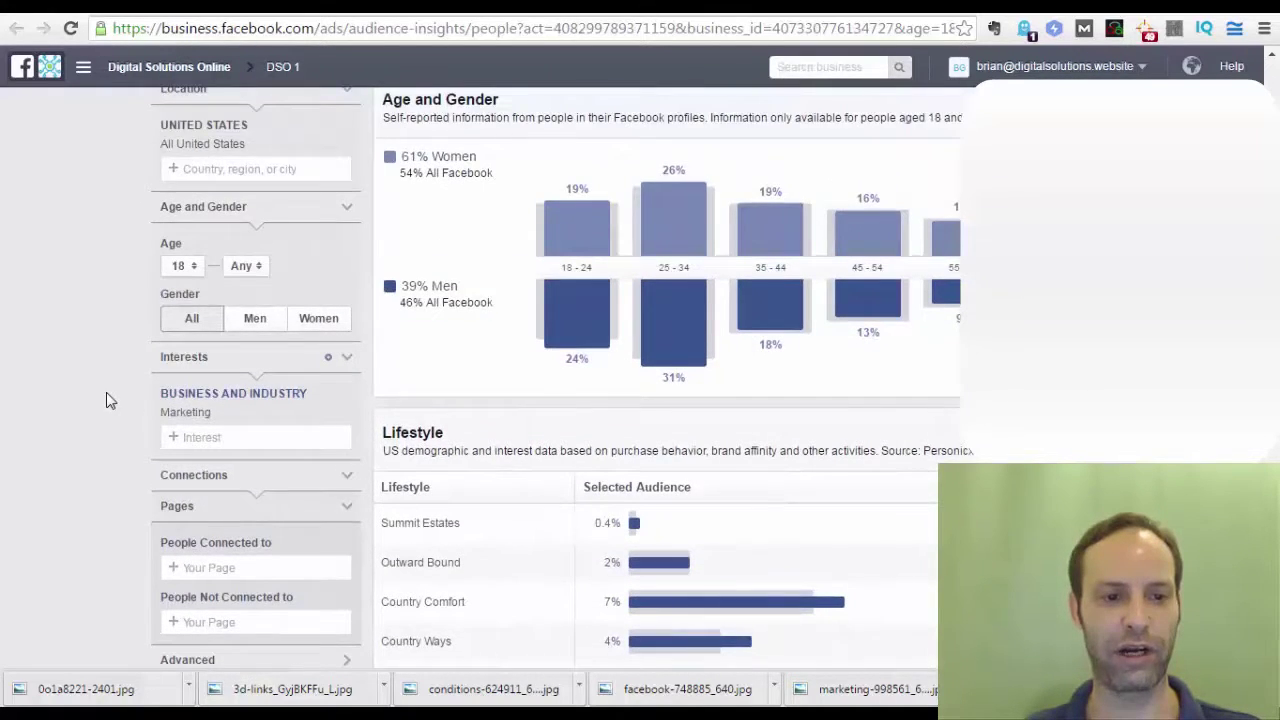
{"action": "scroll", "coordinate": [106, 396], "scroll_direction": "down", "scroll_amount": 1}
{"action": "left_click", "coordinate": [208, 345]}
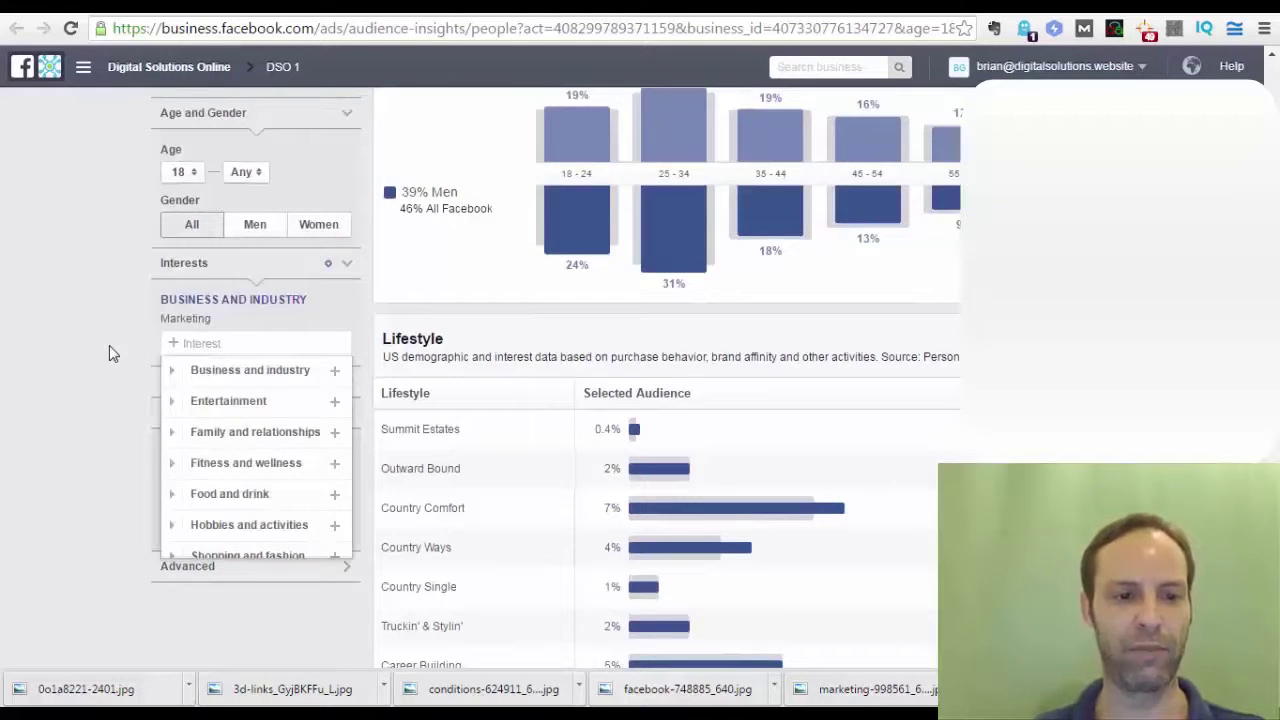
{"action": "left_click", "coordinate": [284, 320]}
{"action": "type", "text": "Gary"}
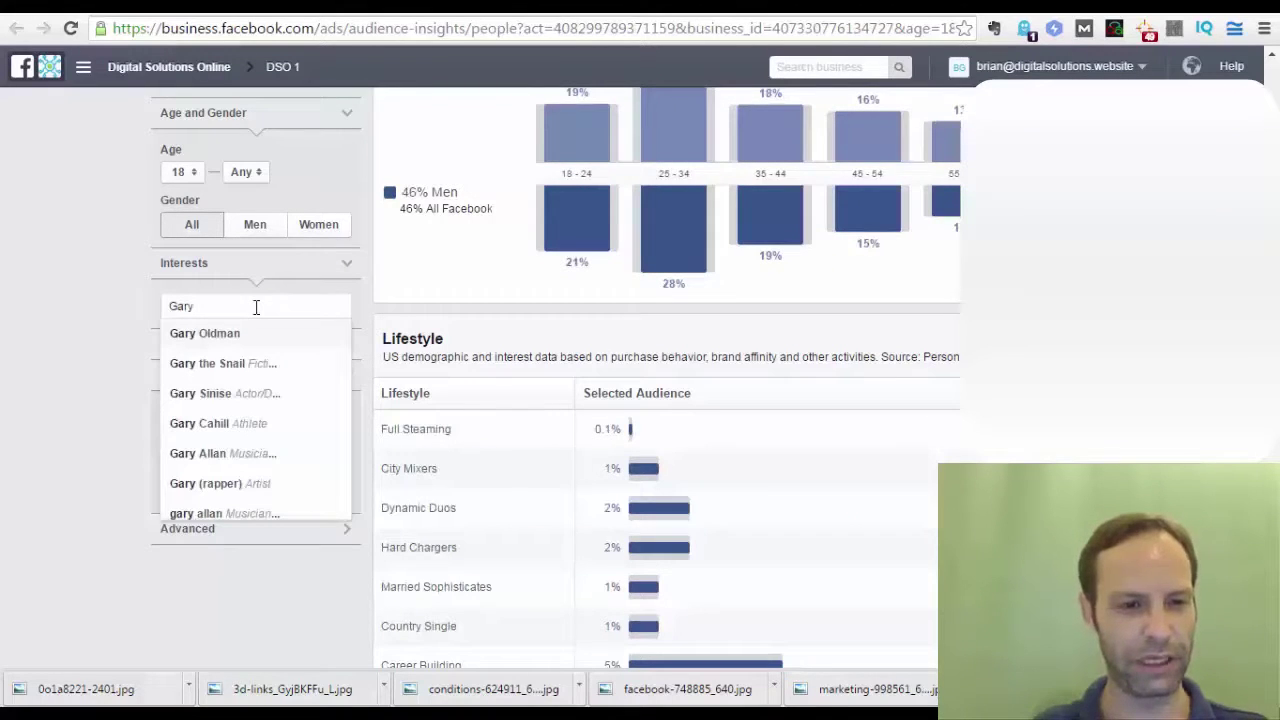
{"action": "left_click", "coordinate": [230, 334]}
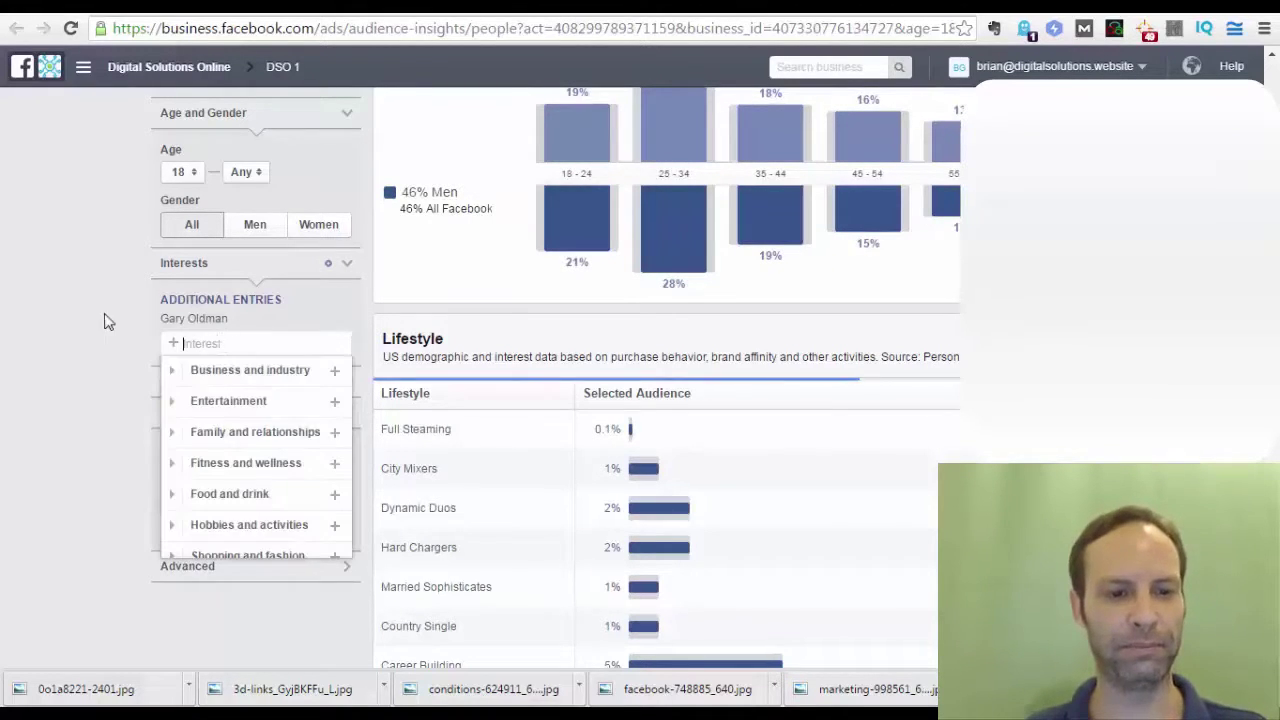
{"action": "left_click", "coordinate": [50, 322]}
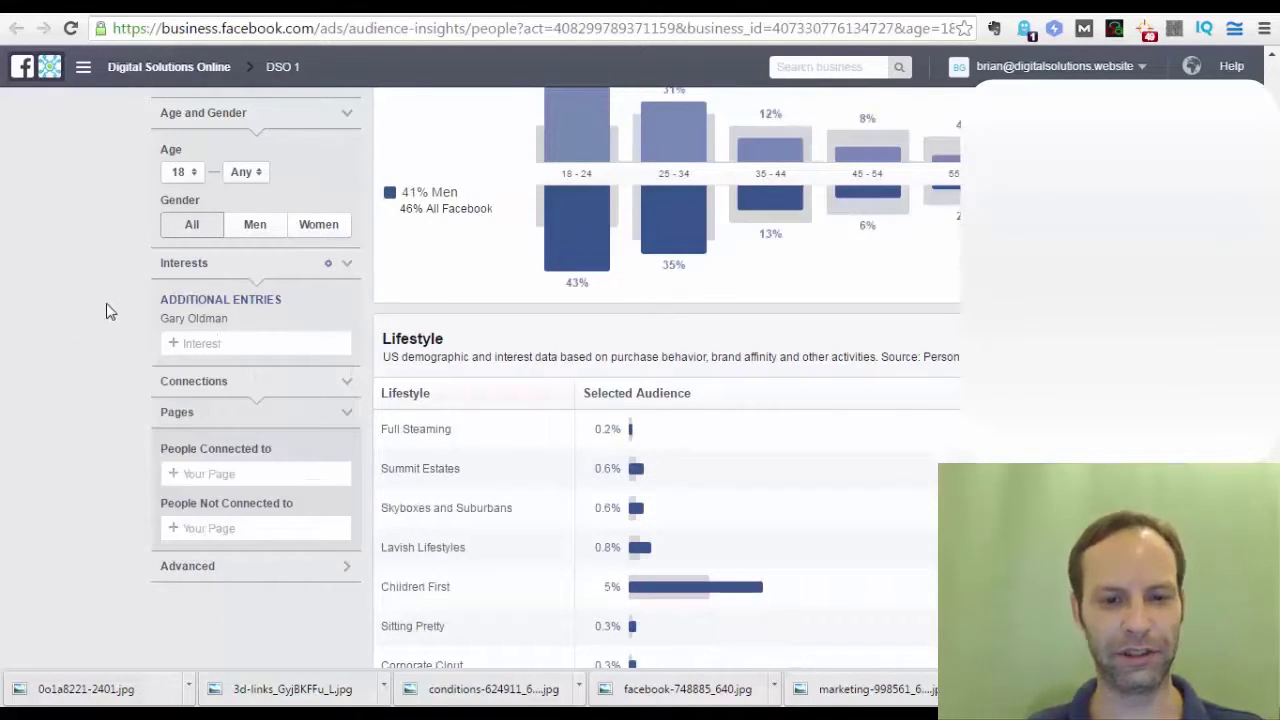
Step: Check the size and age breakdown of the Gary Oldman audience and remove that interest
{"action": "scroll", "coordinate": [113, 312], "scroll_direction": "up", "scroll_amount": 1}
{"action": "scroll", "coordinate": [113, 312], "scroll_direction": "up", "scroll_amount": 3}
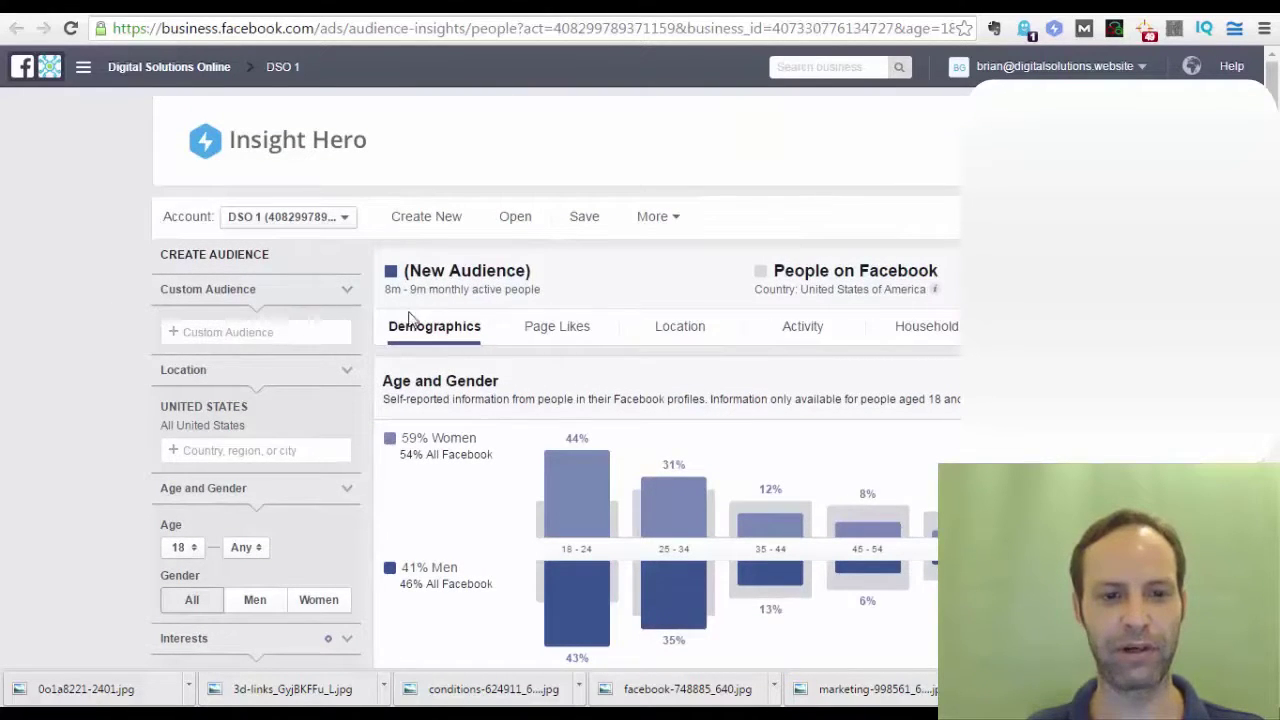
{"action": "scroll", "coordinate": [190, 310], "scroll_direction": "down", "scroll_amount": 4}
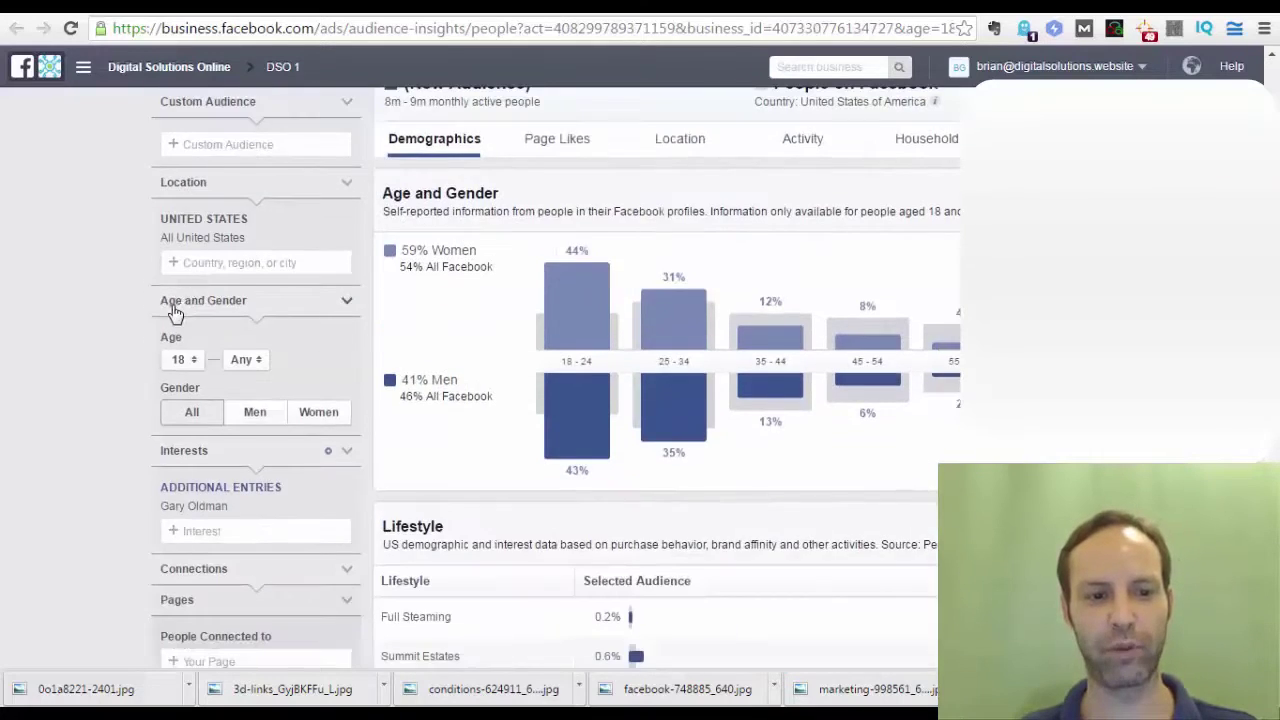
{"action": "scroll", "coordinate": [149, 401], "scroll_direction": "down", "scroll_amount": 2}
{"action": "scroll", "coordinate": [130, 370], "scroll_direction": "up", "scroll_amount": 4}
{"action": "scroll", "coordinate": [228, 438], "scroll_direction": "down", "scroll_amount": 1}
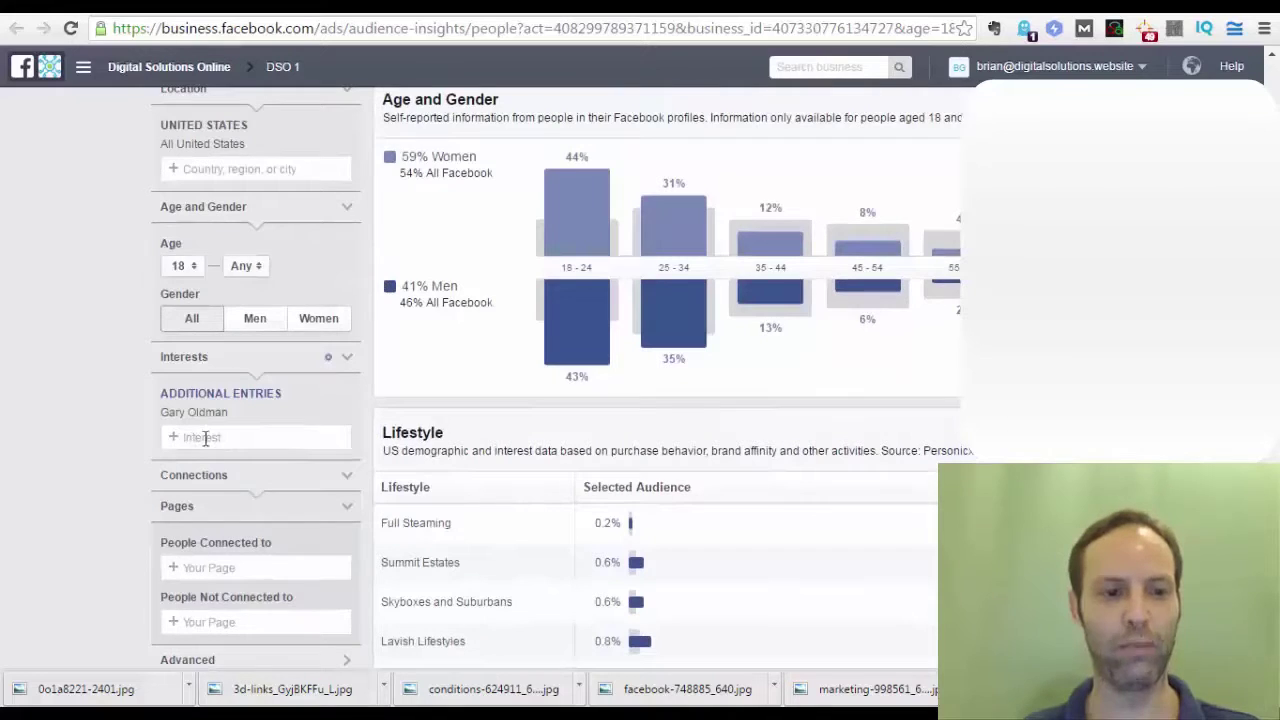
{"action": "left_click", "coordinate": [344, 414]}
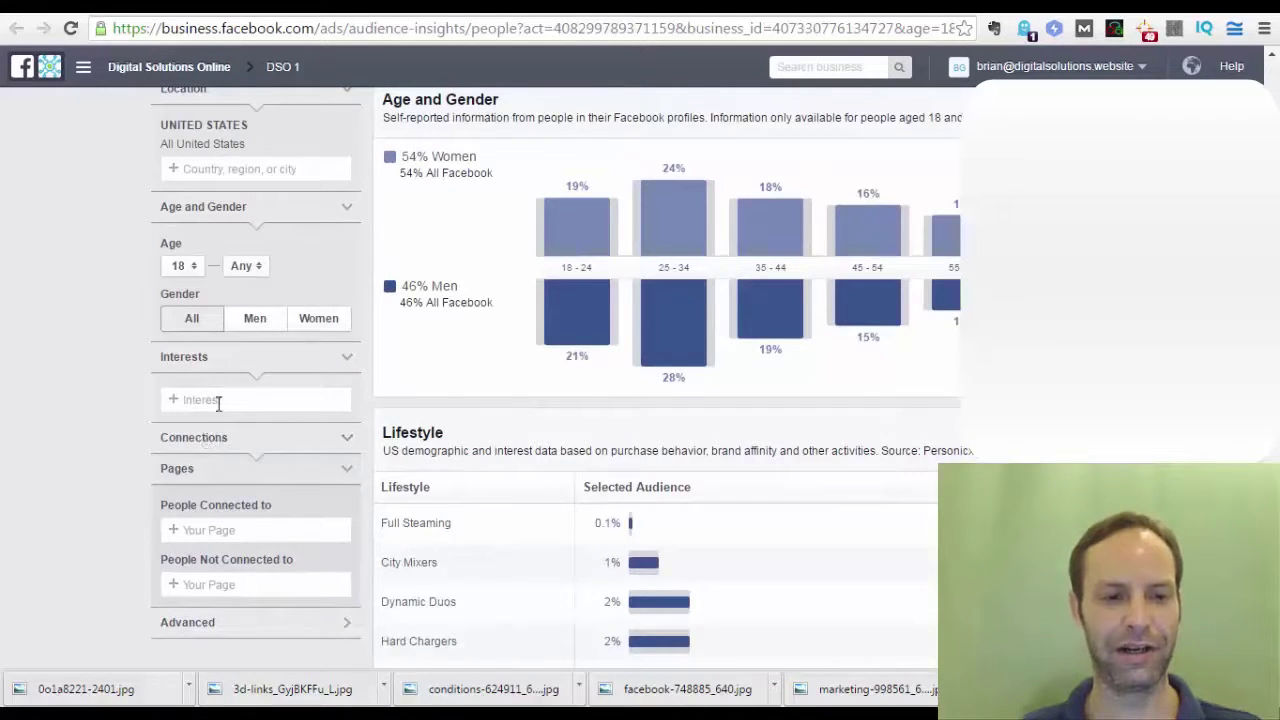
Step: Search the interests for "red tail", add Red-tailed hawk and check the audience's size
{"action": "left_click", "coordinate": [218, 400]}
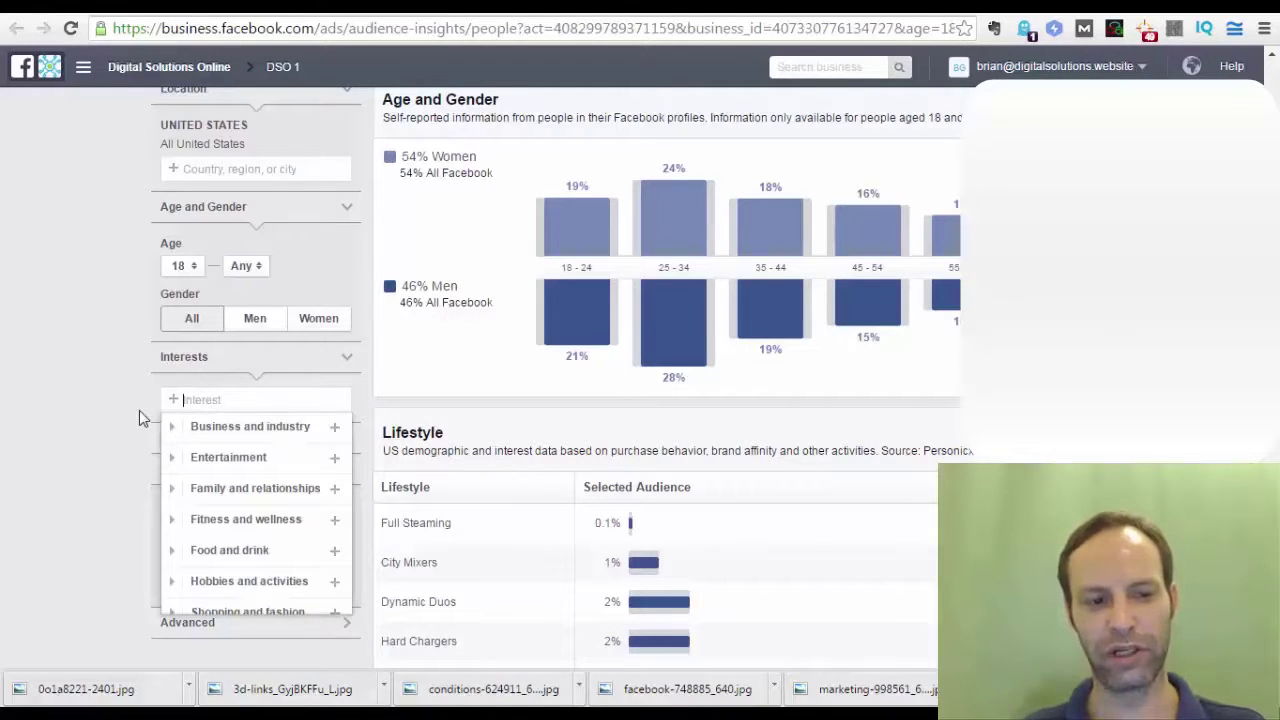
{"action": "type", "text": "red"}
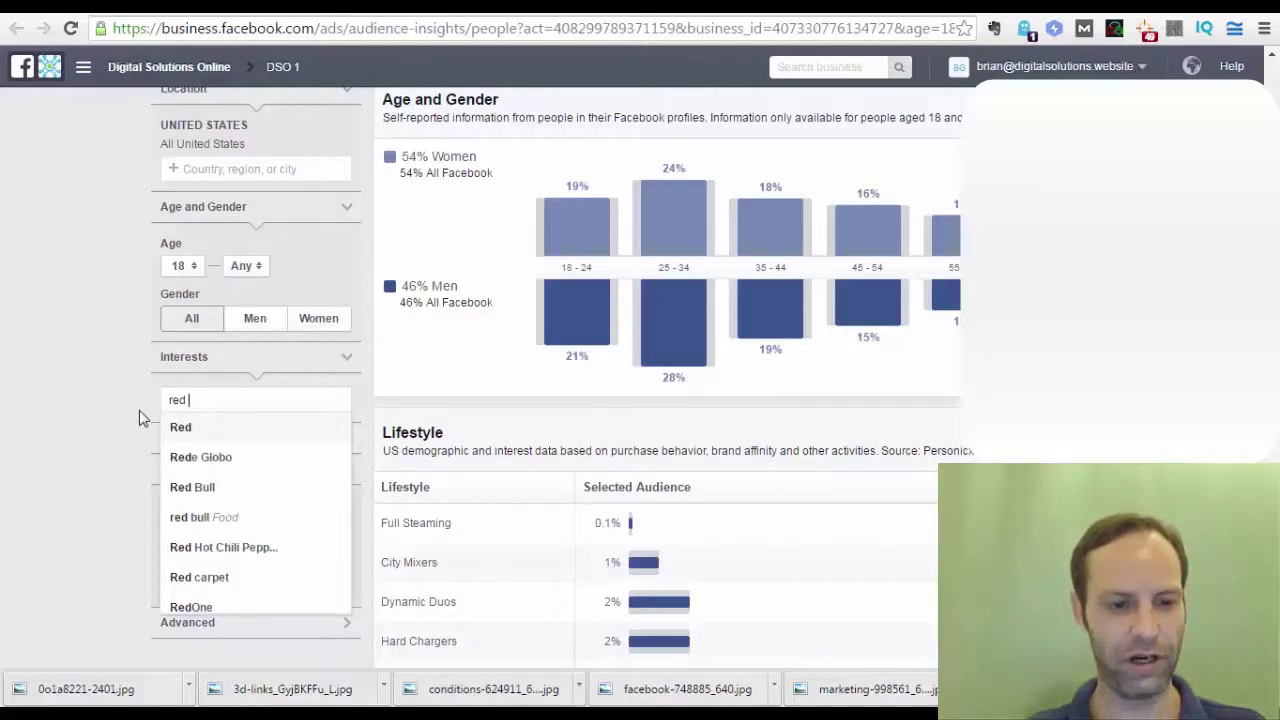
{"action": "type", "text": " tail"}
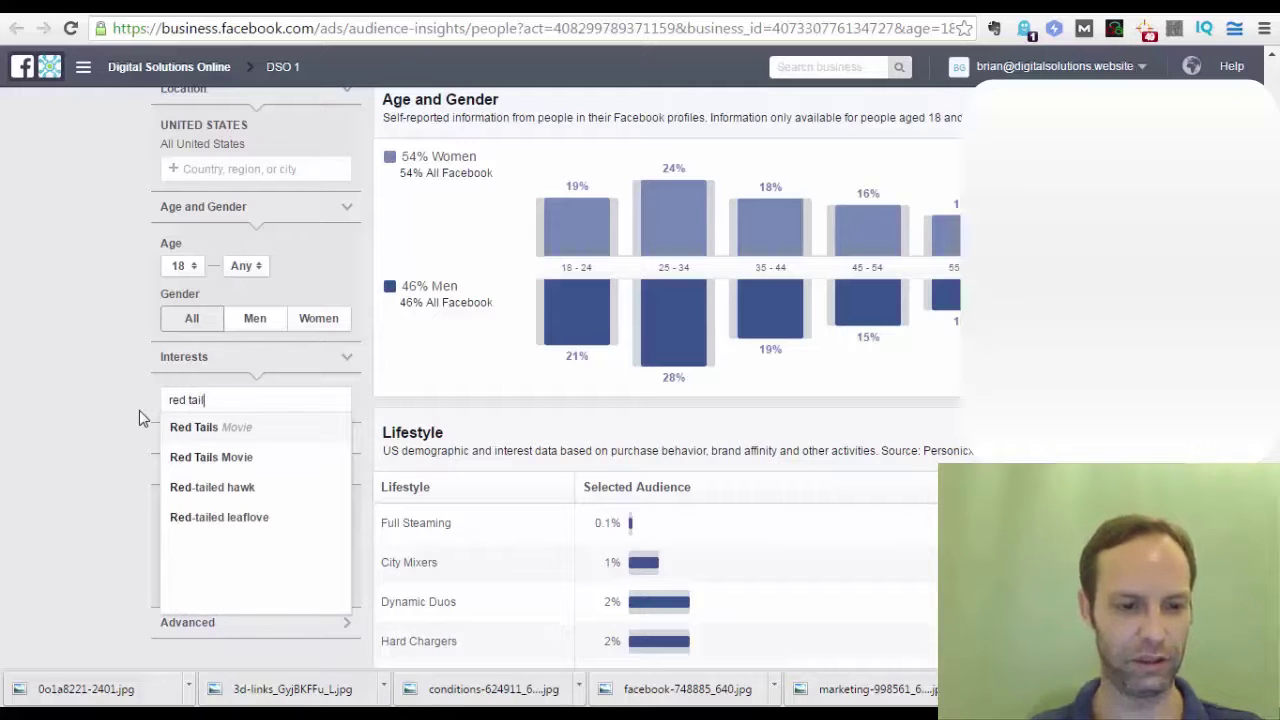
{"action": "left_click", "coordinate": [205, 487]}
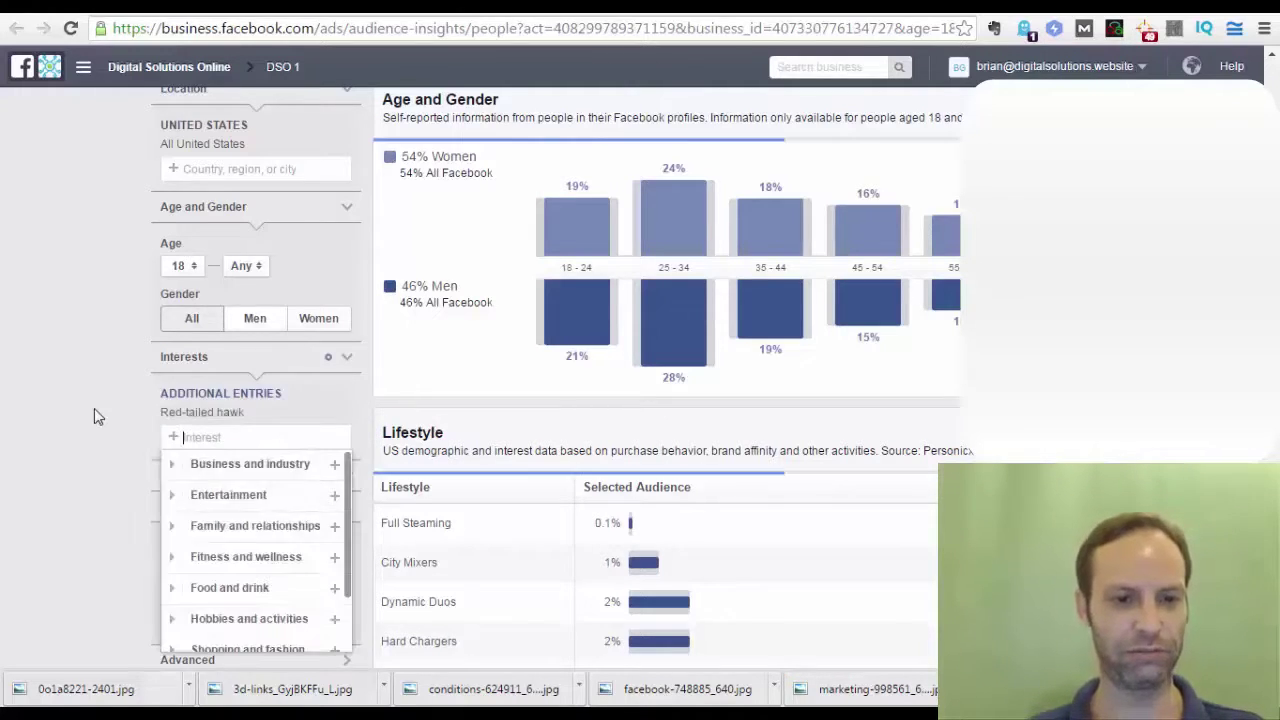
{"action": "left_click", "coordinate": [109, 361]}
{"action": "scroll", "coordinate": [125, 365], "scroll_direction": "up", "scroll_amount": 5}
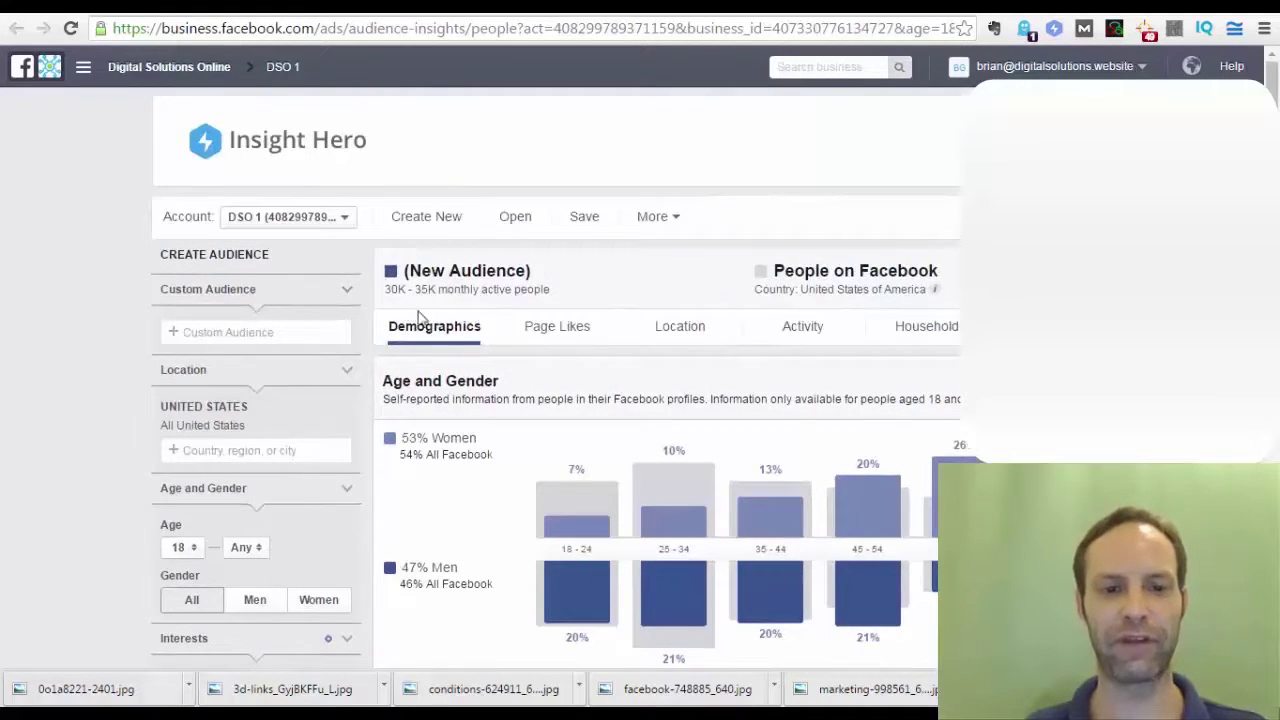
Step: Search the interests for "eagle" and add Golden eagle alongside Red-tailed hawk
{"action": "scroll", "coordinate": [117, 414], "scroll_direction": "down", "scroll_amount": 4}
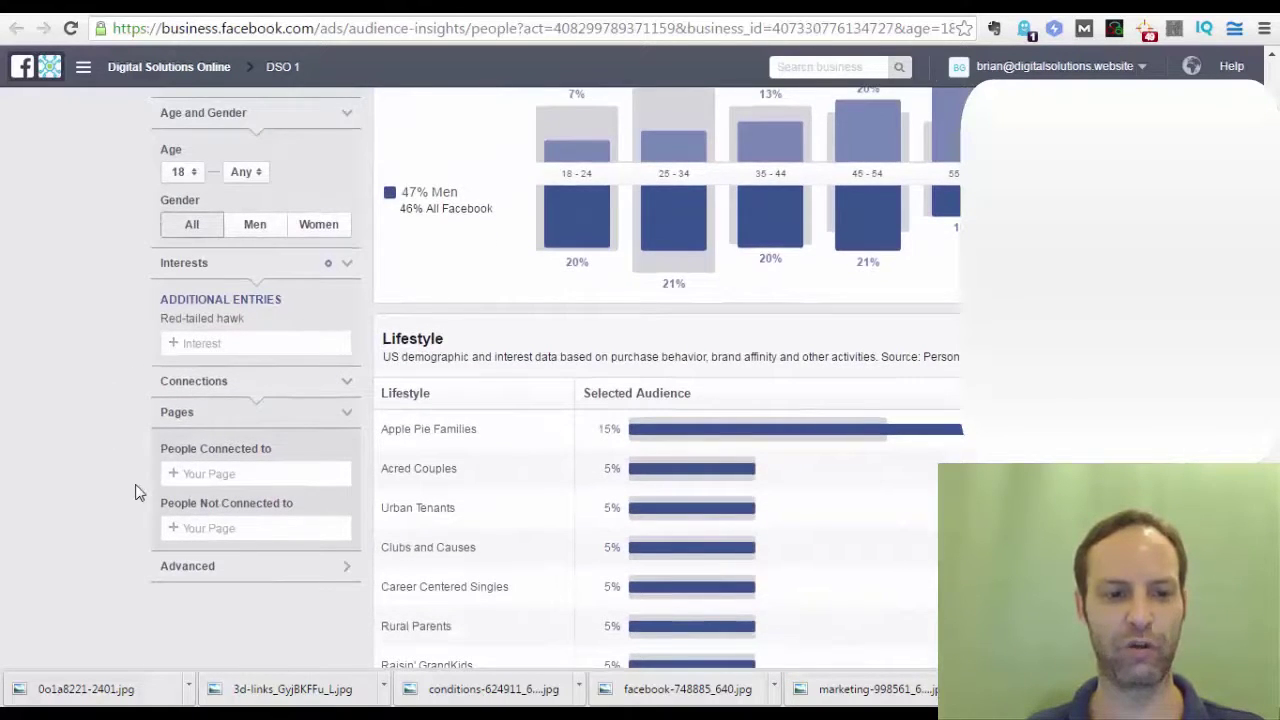
{"action": "scroll", "coordinate": [125, 420], "scroll_direction": "up", "scroll_amount": 3}
{"action": "scroll", "coordinate": [254, 351], "scroll_direction": "down", "scroll_amount": 2}
{"action": "scroll", "coordinate": [210, 375], "scroll_direction": "down", "scroll_amount": 1}
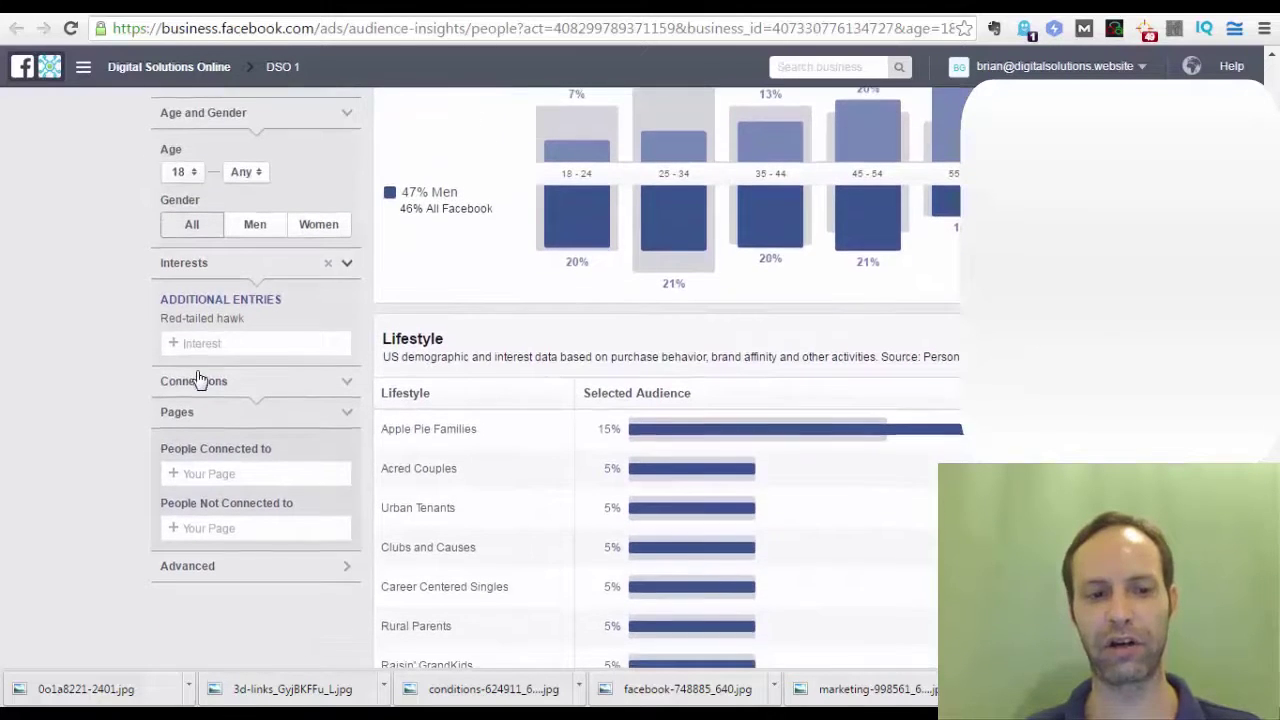
{"action": "scroll", "coordinate": [210, 312], "scroll_direction": "down", "scroll_amount": 1}
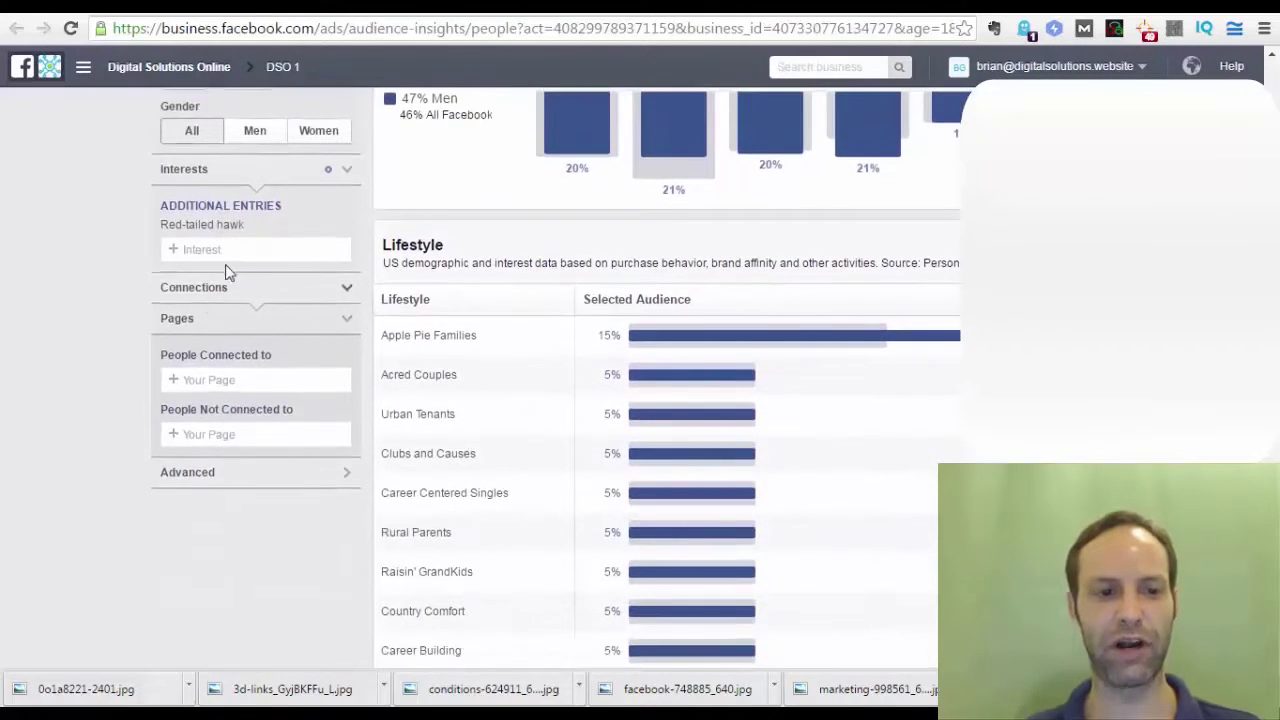
{"action": "left_click", "coordinate": [224, 248]}
{"action": "mouse_move", "coordinate": [265, 226]}
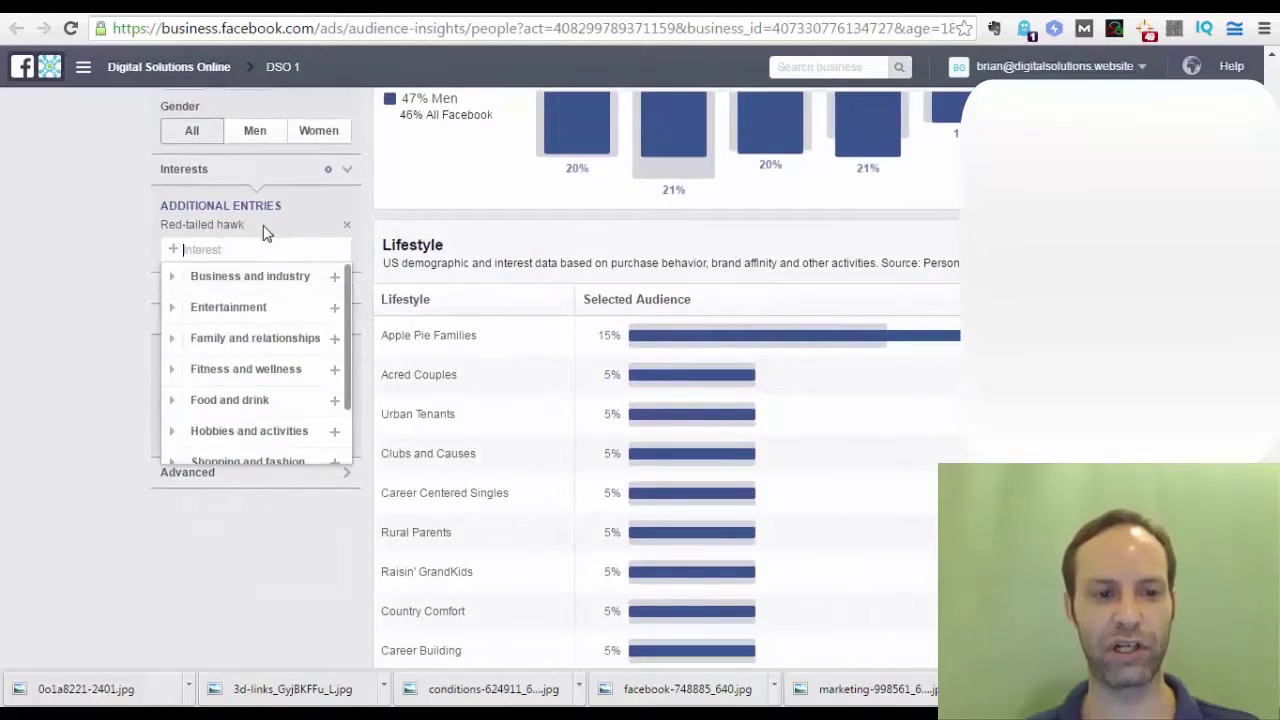
{"action": "type", "text": "eagle"}
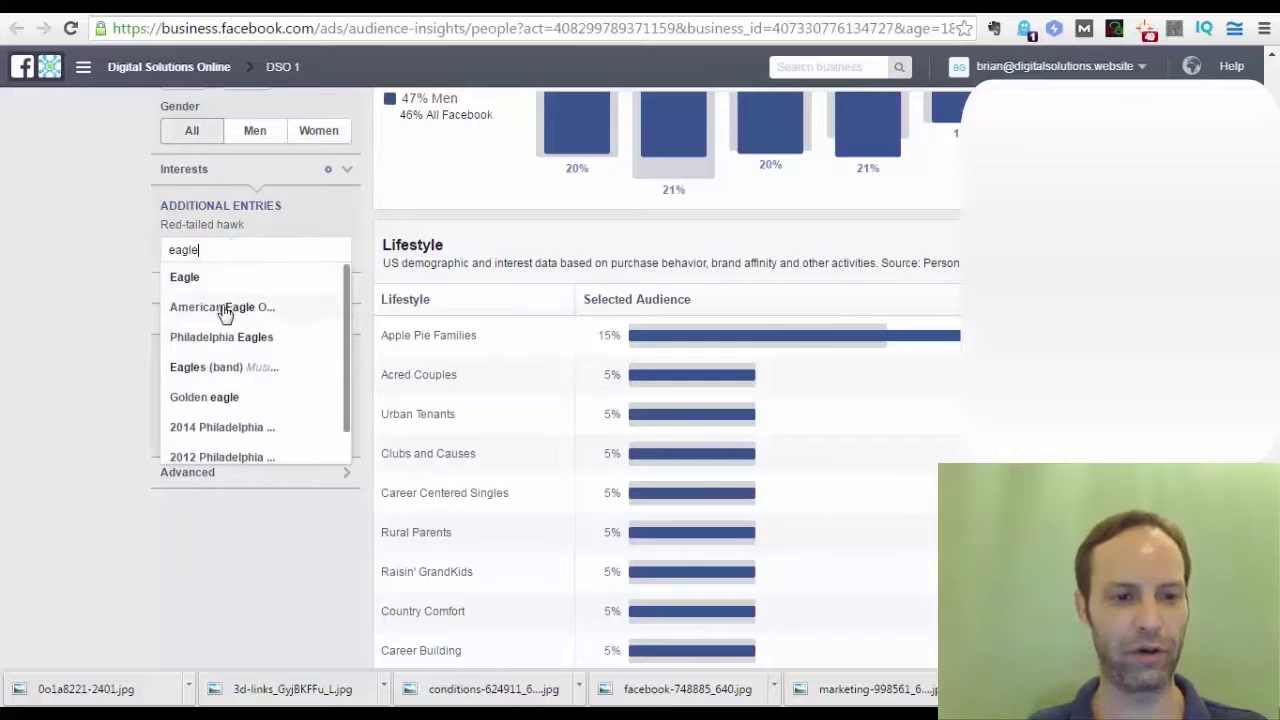
{"action": "left_click", "coordinate": [226, 398]}
{"action": "left_click", "coordinate": [128, 358]}
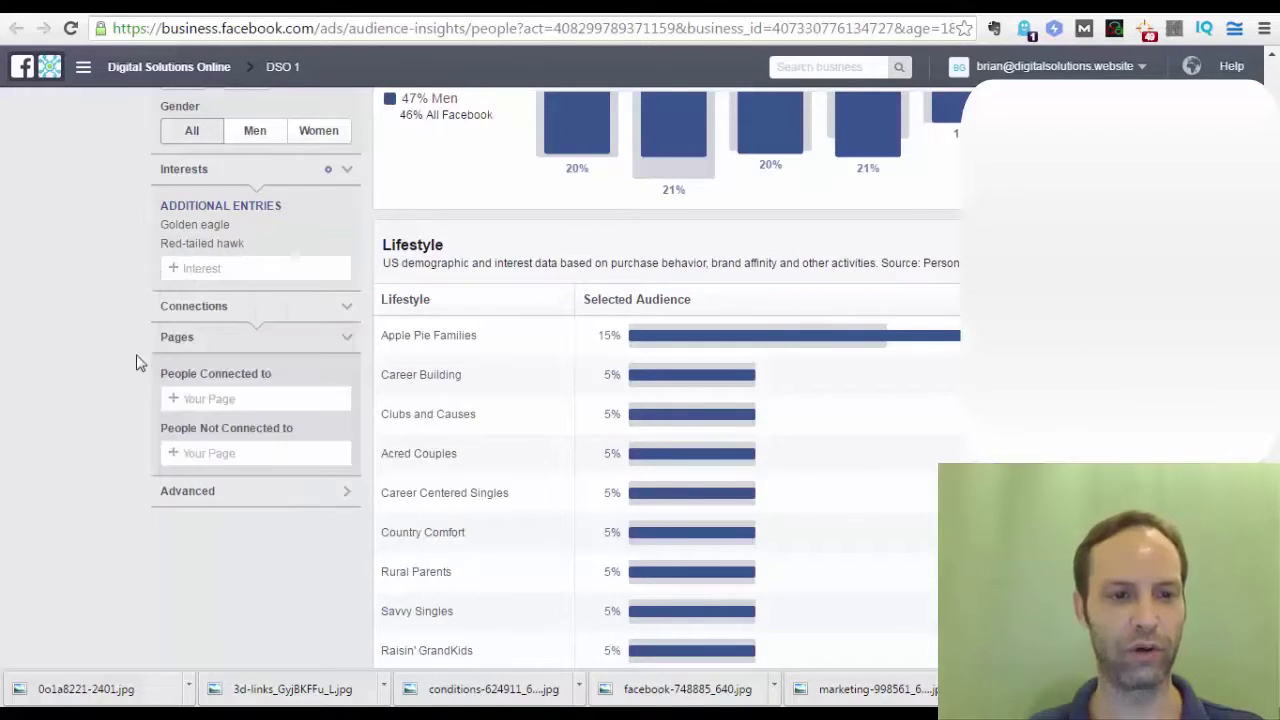
Step: Check the size of the combined bird audience and add duck hunting as a third interest
{"action": "scroll", "coordinate": [128, 358], "scroll_direction": "up", "scroll_amount": 4}
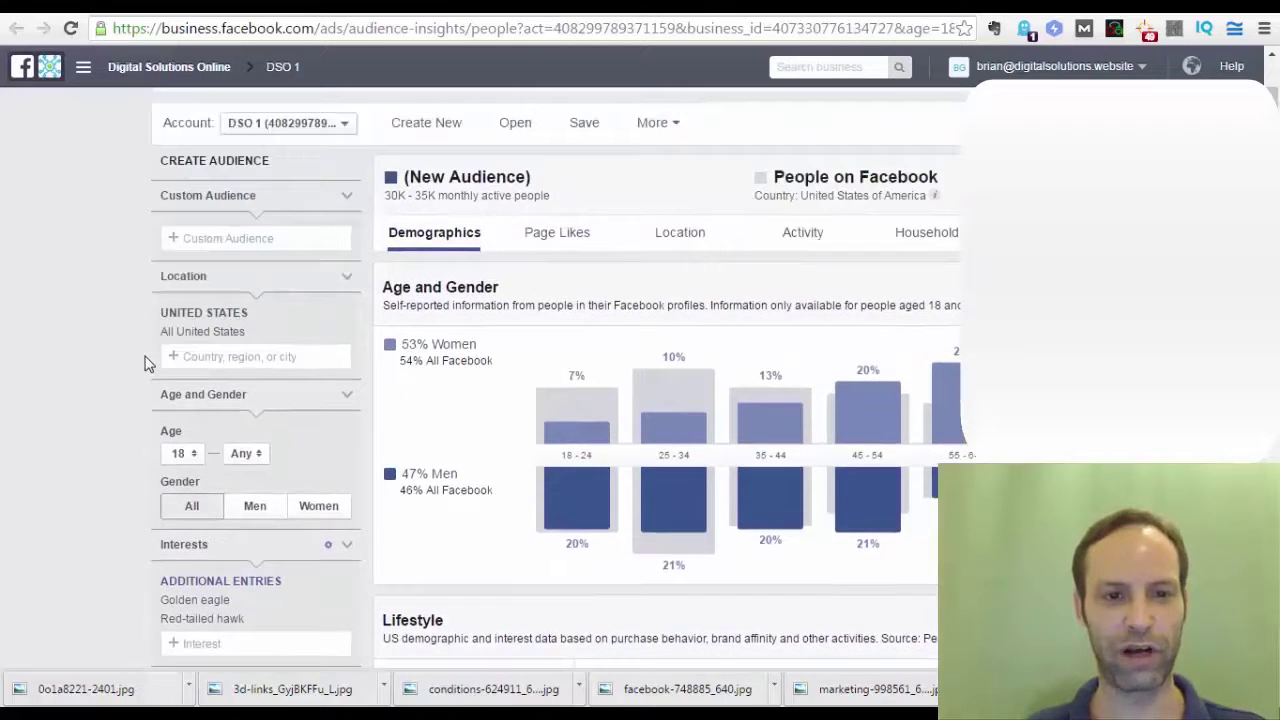
{"action": "scroll", "coordinate": [126, 428], "scroll_direction": "down", "scroll_amount": 2}
{"action": "scroll", "coordinate": [320, 280], "scroll_direction": "up", "scroll_amount": 2}
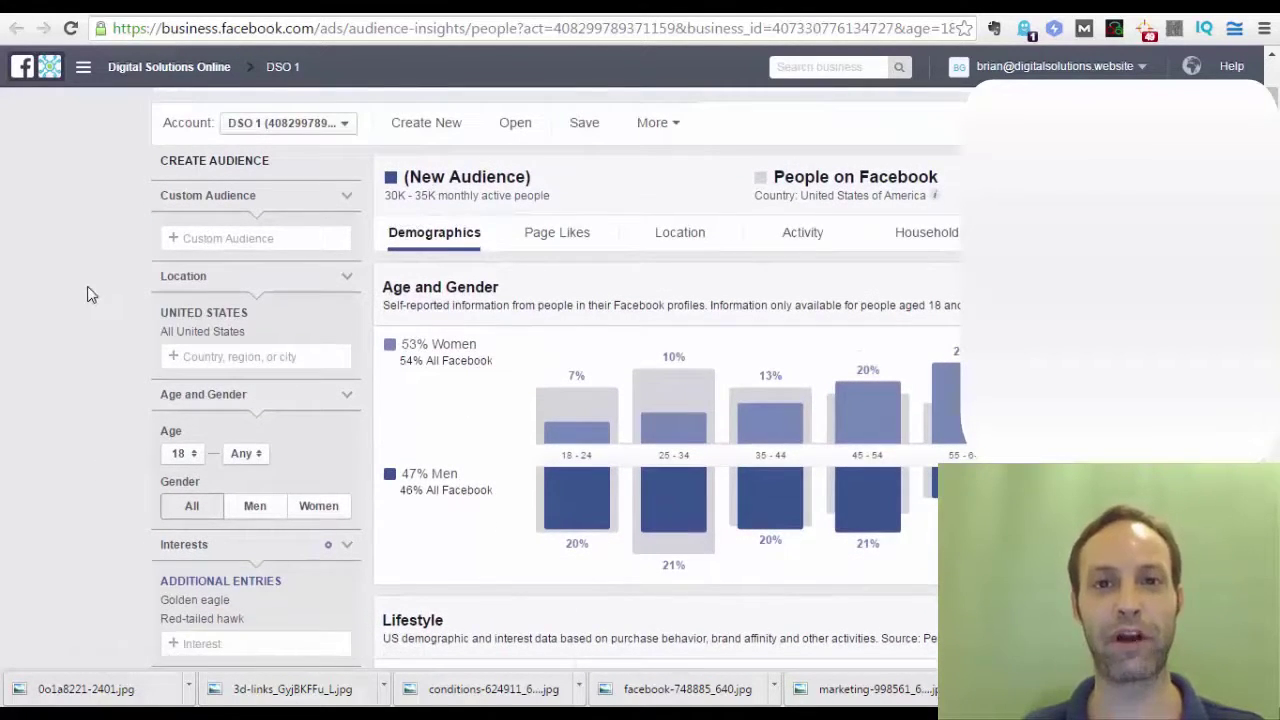
{"action": "scroll", "coordinate": [71, 323], "scroll_direction": "down", "scroll_amount": 3}
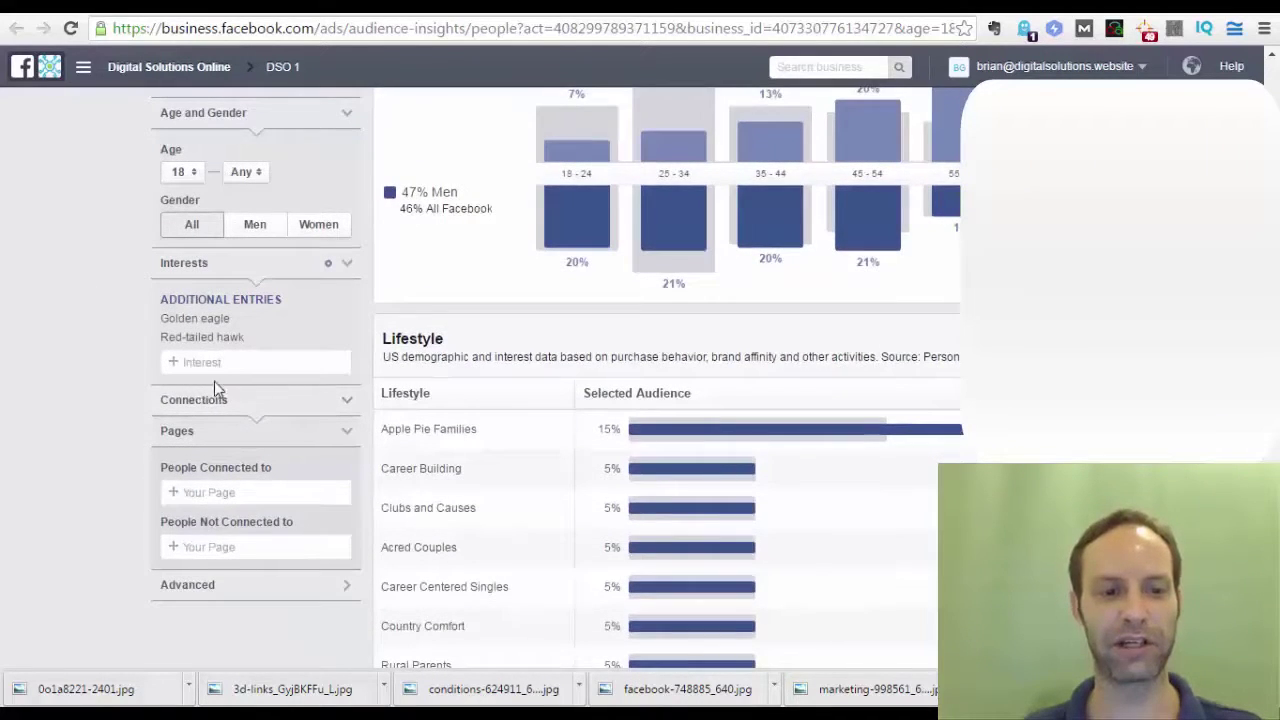
{"action": "left_click", "coordinate": [231, 361]}
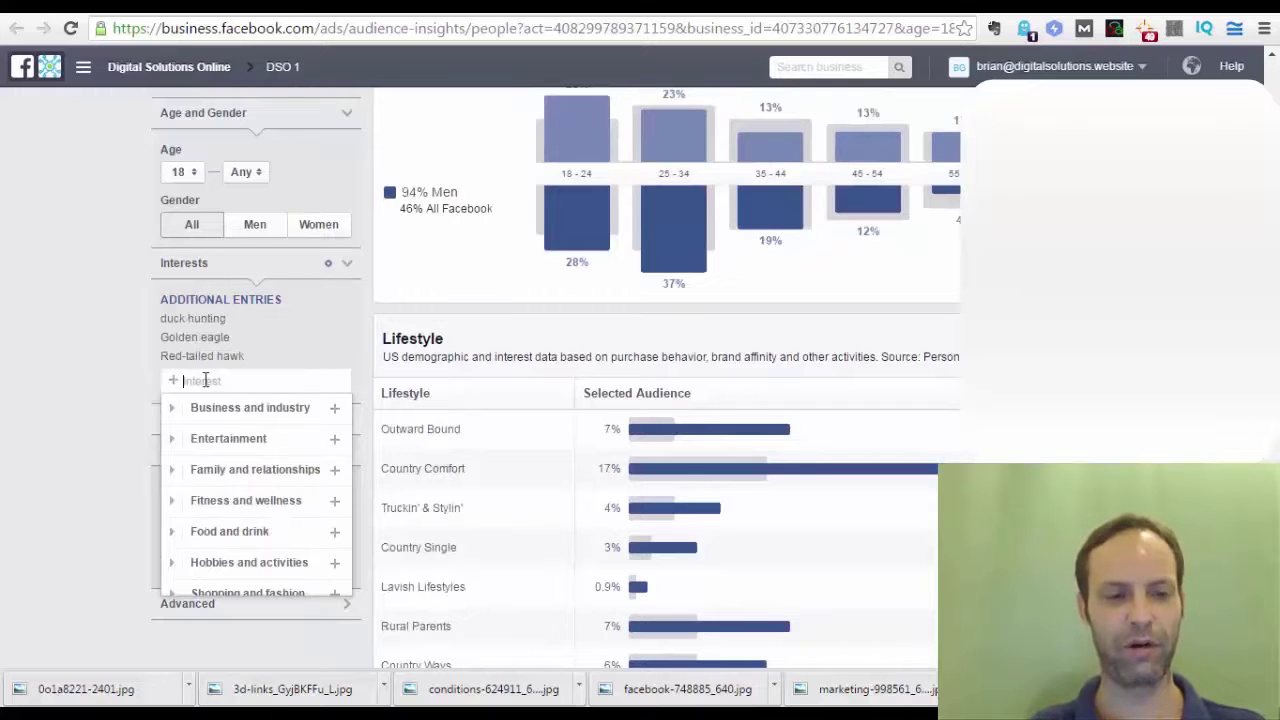
Step: Search the interests for "the lord of the" and add The Lord of the Rings (film series)
{"action": "type", "text": "the lor"}
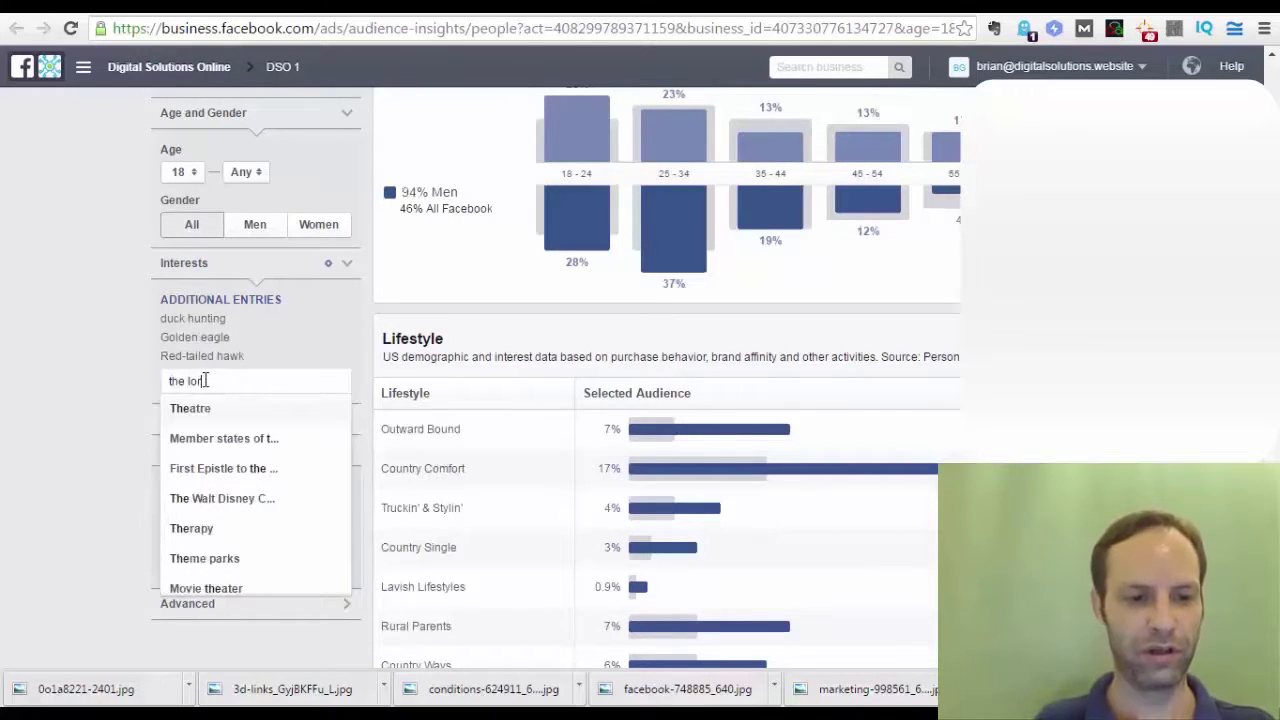
{"action": "type", "text": "d o"}
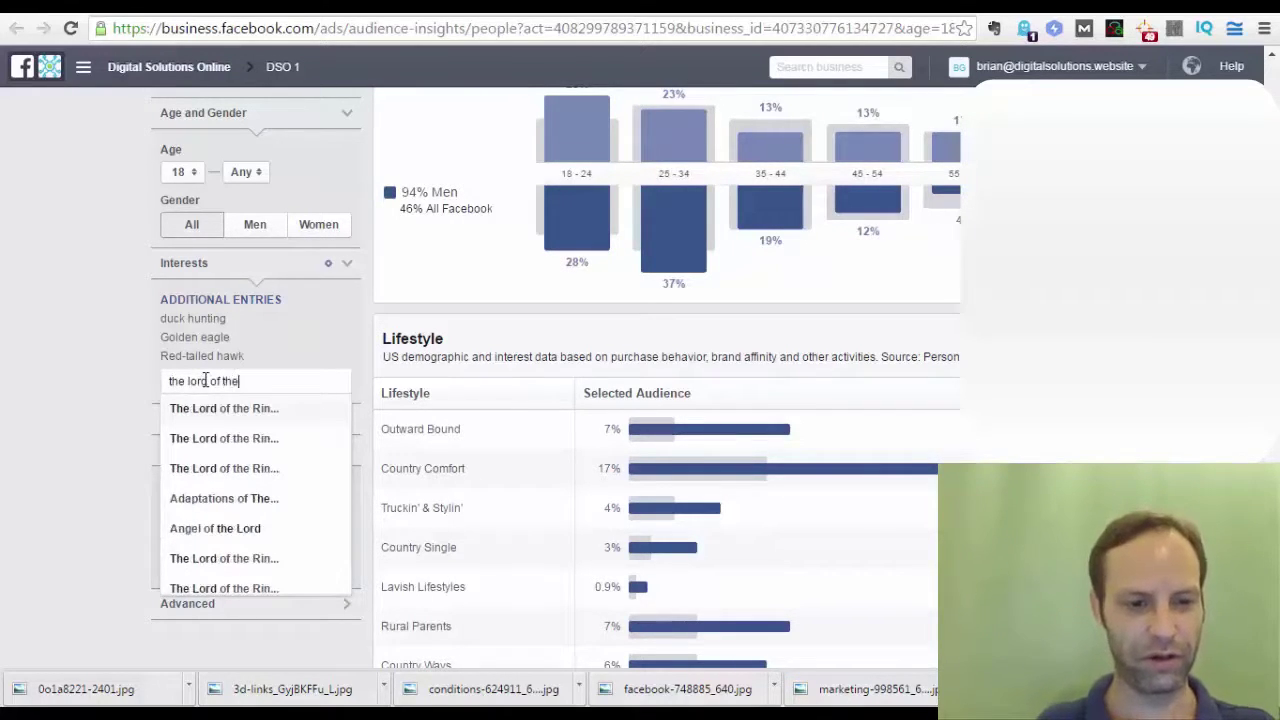
{"action": "type", "text": "f the"}
{"action": "left_click", "coordinate": [214, 408]}
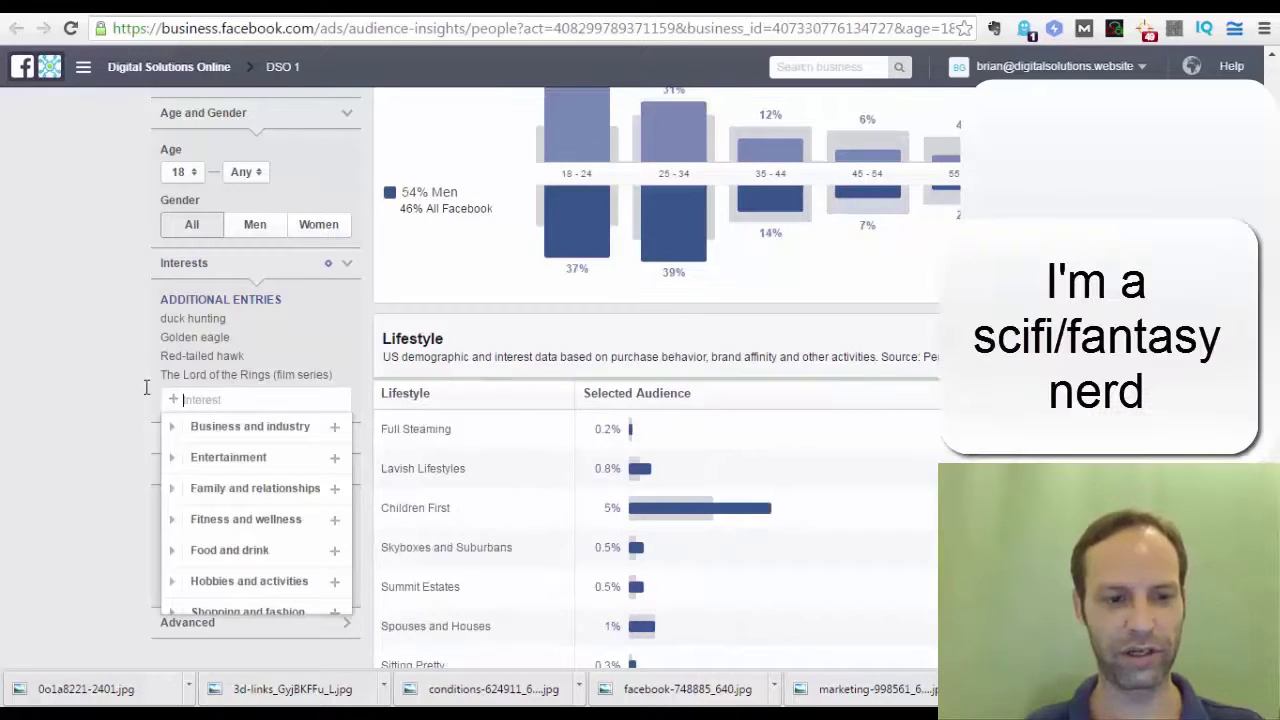
{"action": "left_click", "coordinate": [88, 382]}
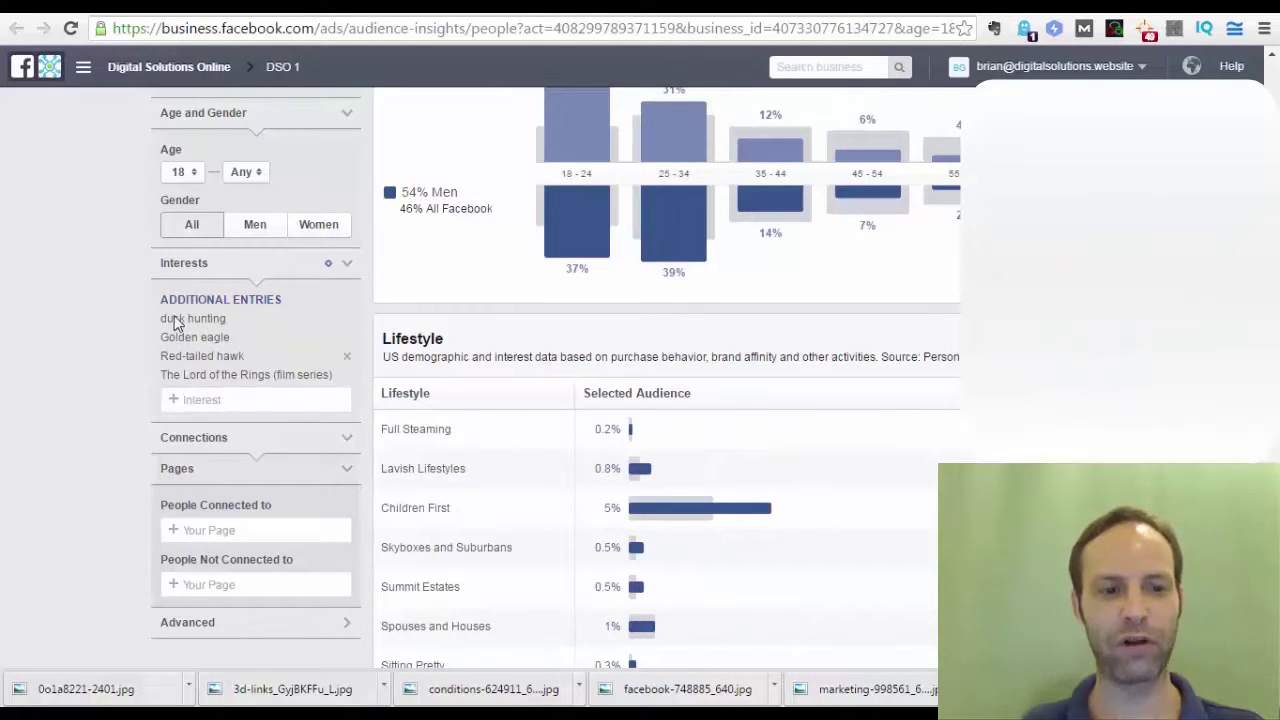
Step: Remove the duck hunting, Golden eagle and Red-tailed hawk interests and check the audience size for The Lord of the Rings
{"action": "scroll", "coordinate": [72, 345], "scroll_direction": "up", "scroll_amount": 3}
{"action": "scroll", "coordinate": [115, 408], "scroll_direction": "down", "scroll_amount": 2}
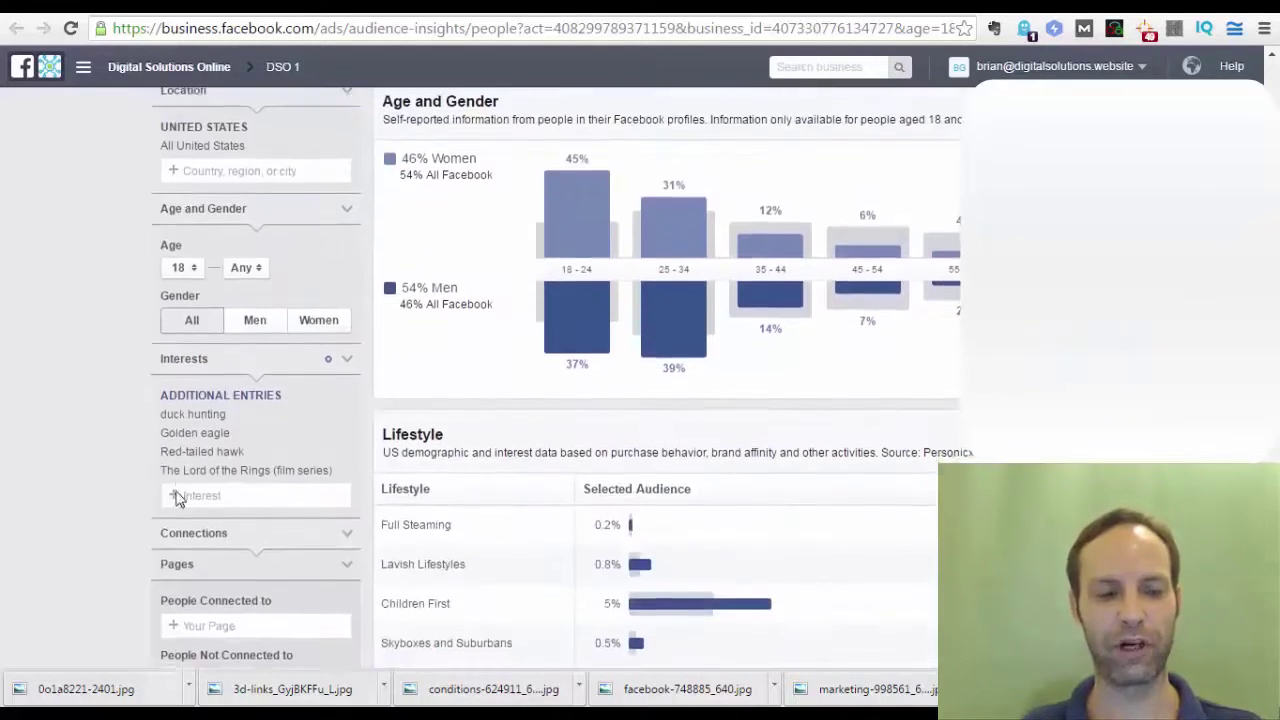
{"action": "left_click", "coordinate": [348, 413]}
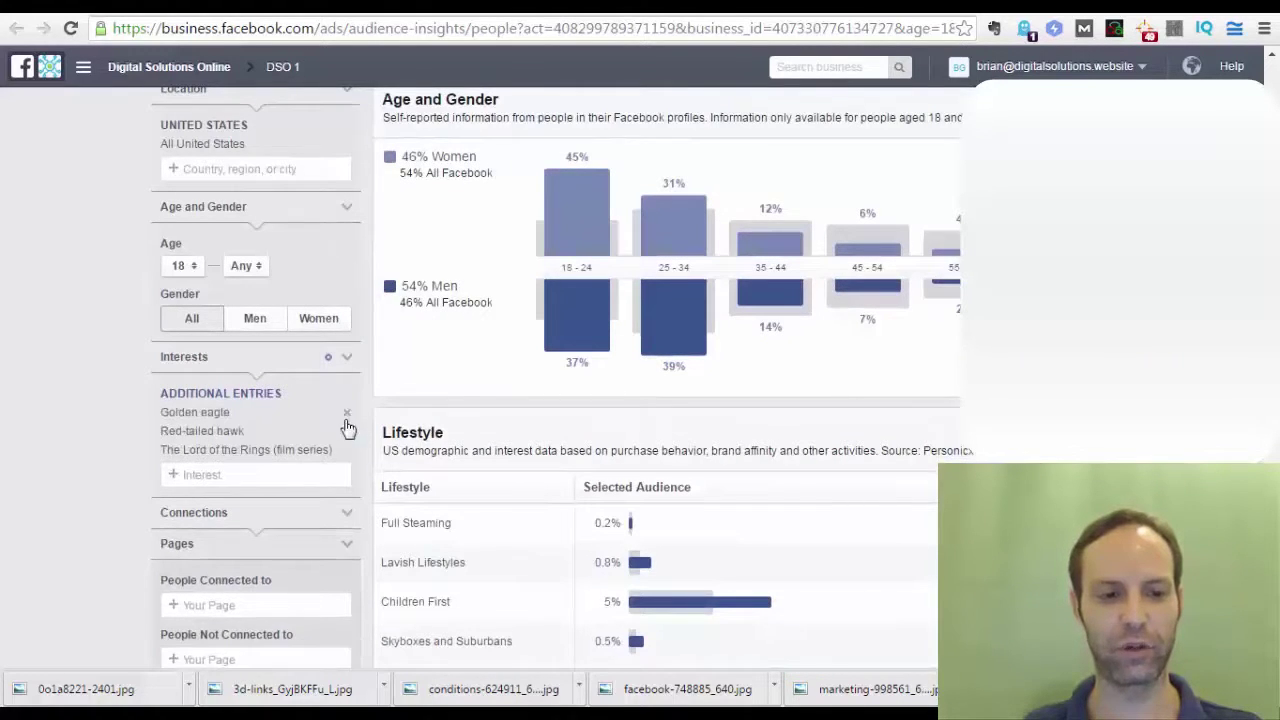
{"action": "left_click", "coordinate": [348, 413]}
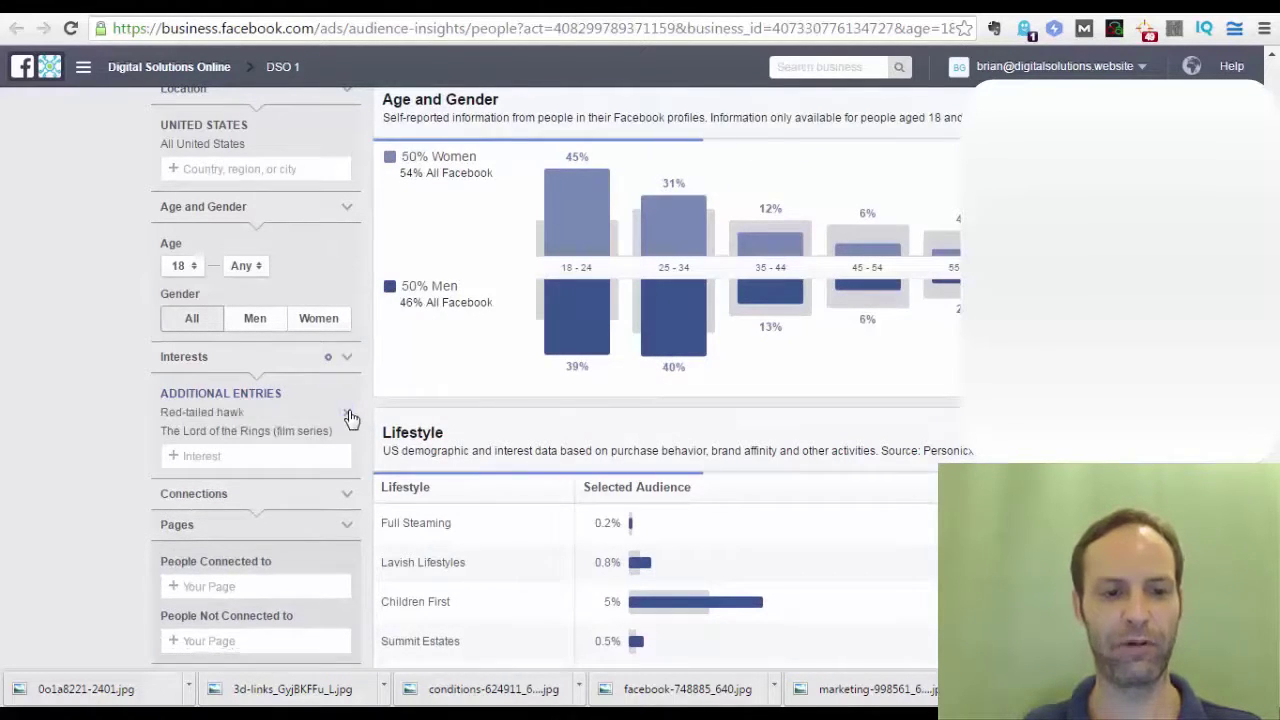
{"action": "left_click", "coordinate": [348, 413]}
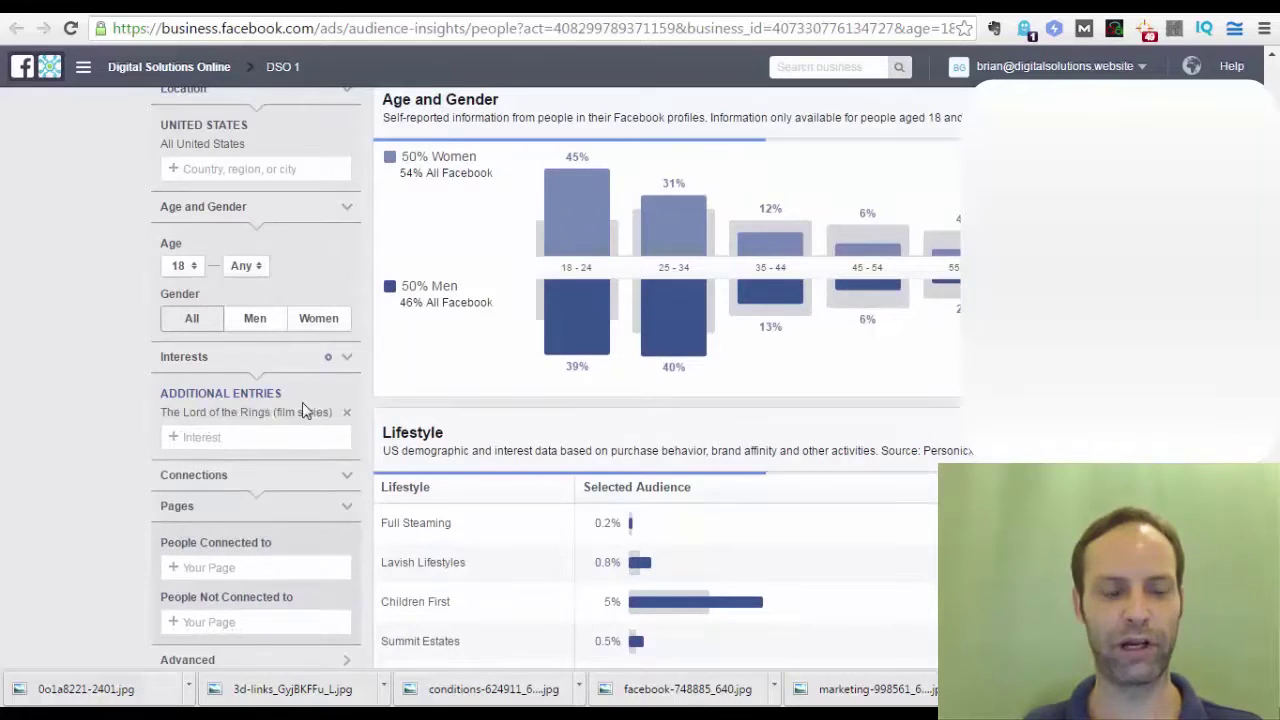
{"action": "scroll", "coordinate": [167, 417], "scroll_direction": "up", "scroll_amount": 1}
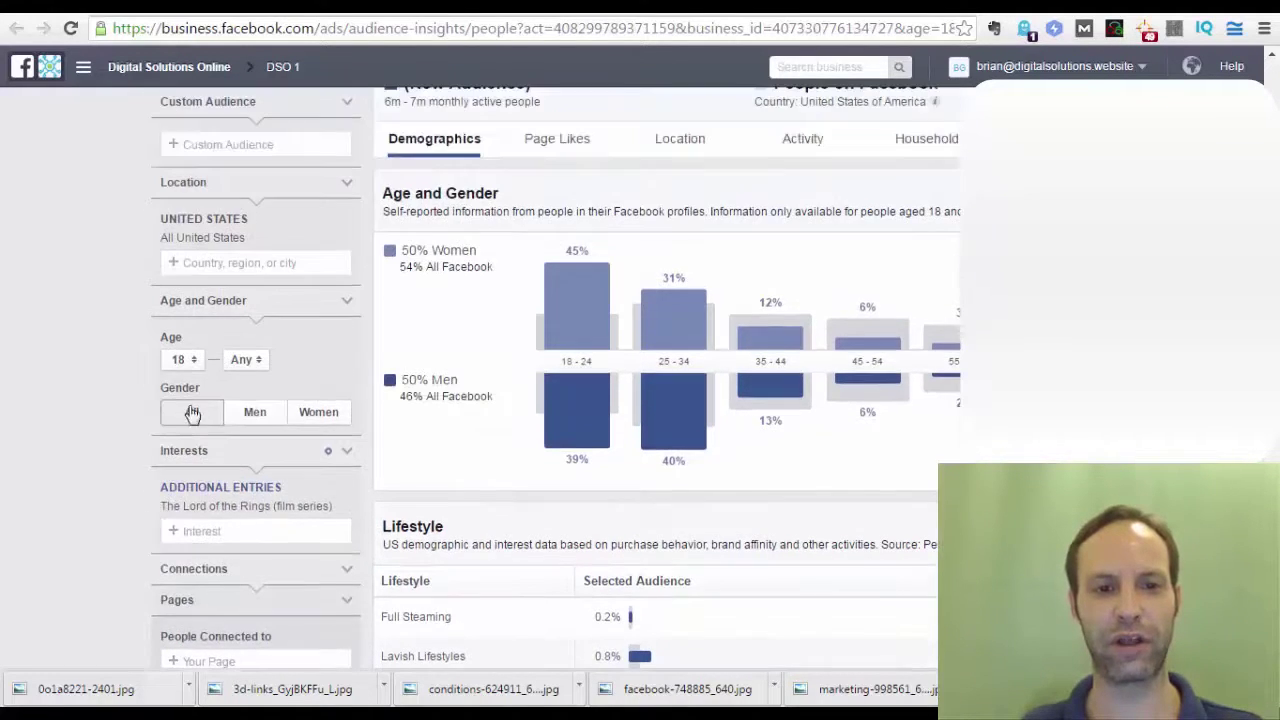
{"action": "scroll", "coordinate": [357, 309], "scroll_direction": "up", "scroll_amount": 2}
{"action": "scroll", "coordinate": [350, 380], "scroll_direction": "down", "scroll_amount": 2}
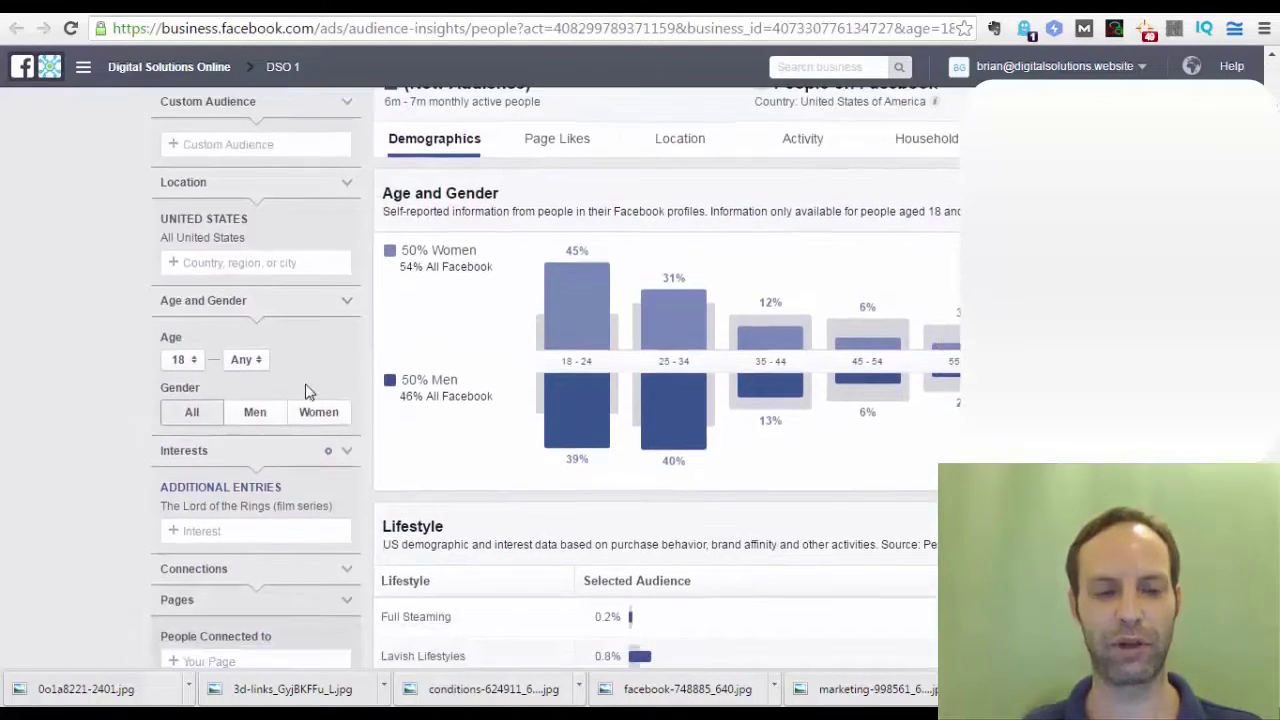
{"action": "scroll", "coordinate": [149, 417], "scroll_direction": "down", "scroll_amount": 2}
{"action": "scroll", "coordinate": [152, 380], "scroll_direction": "up", "scroll_amount": 3}
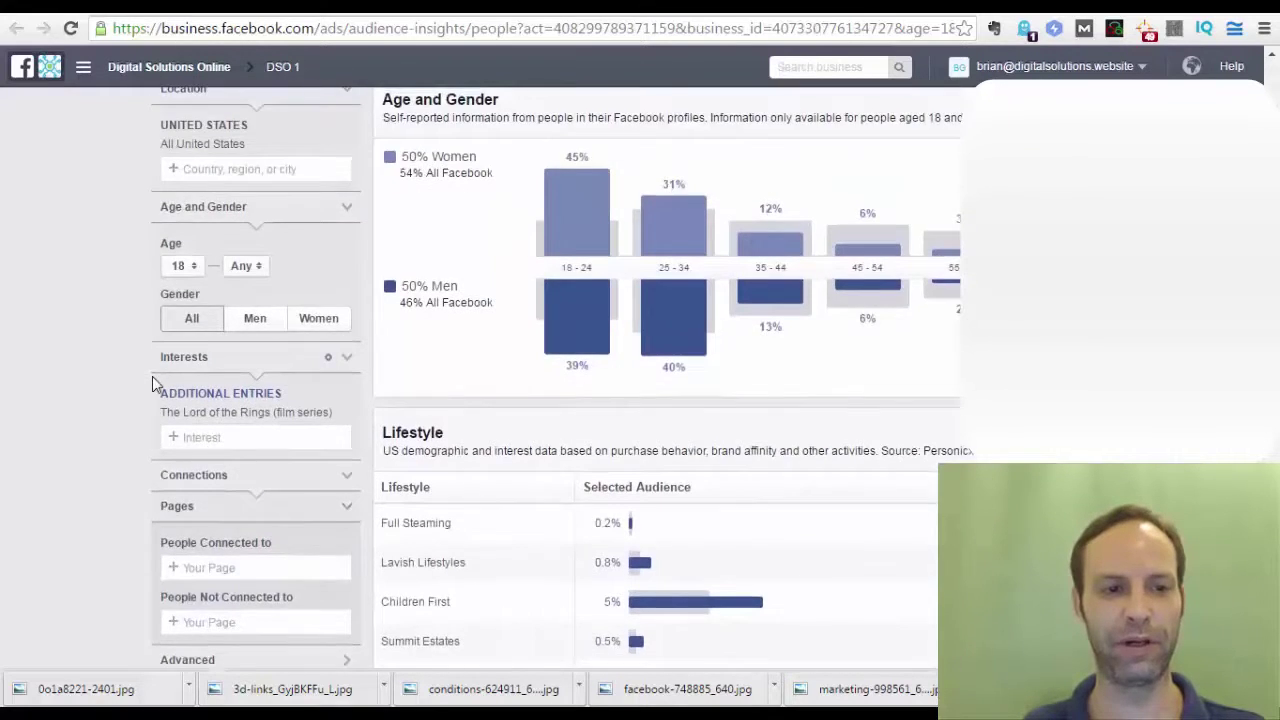
Step: Expand the relationship status options in the advanced criteria, filter the audience by status and check its age and gender breakdown
{"action": "scroll", "coordinate": [152, 380], "scroll_direction": "down", "scroll_amount": 3}
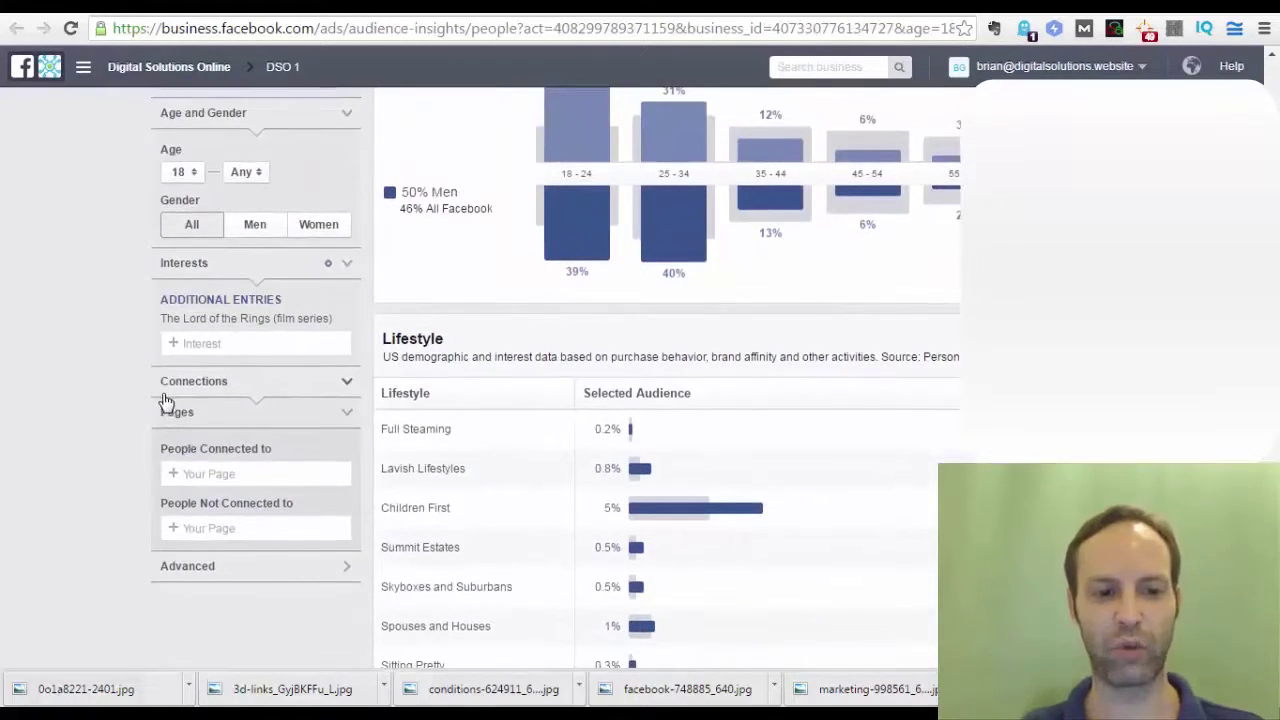
{"action": "scroll", "coordinate": [218, 362], "scroll_direction": "down", "scroll_amount": 1}
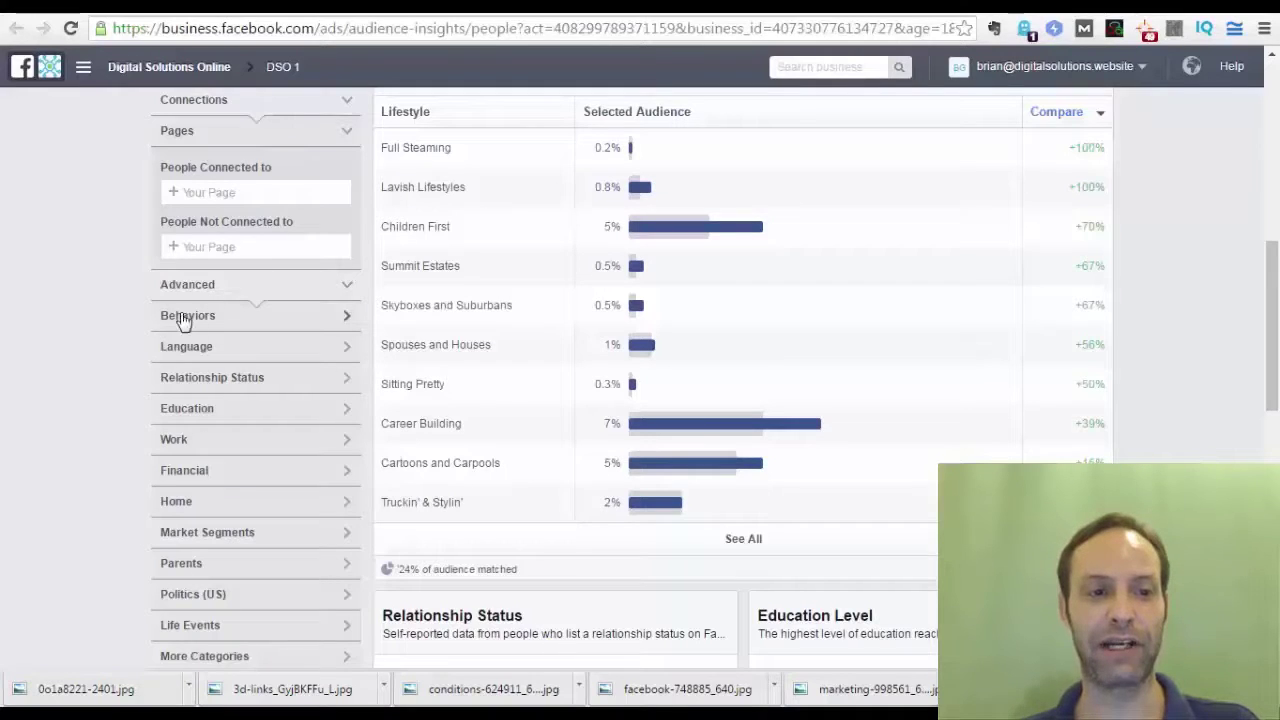
{"action": "scroll", "coordinate": [135, 320], "scroll_direction": "down", "scroll_amount": 1}
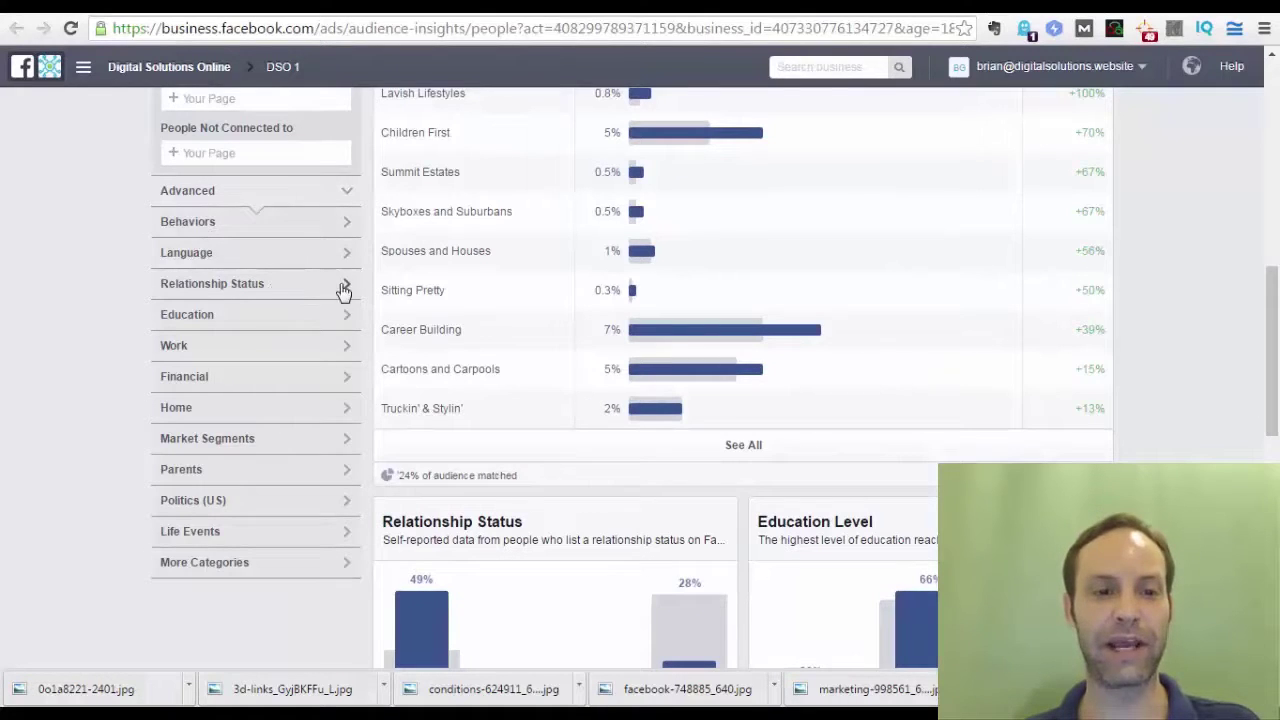
{"action": "left_click", "coordinate": [215, 288]}
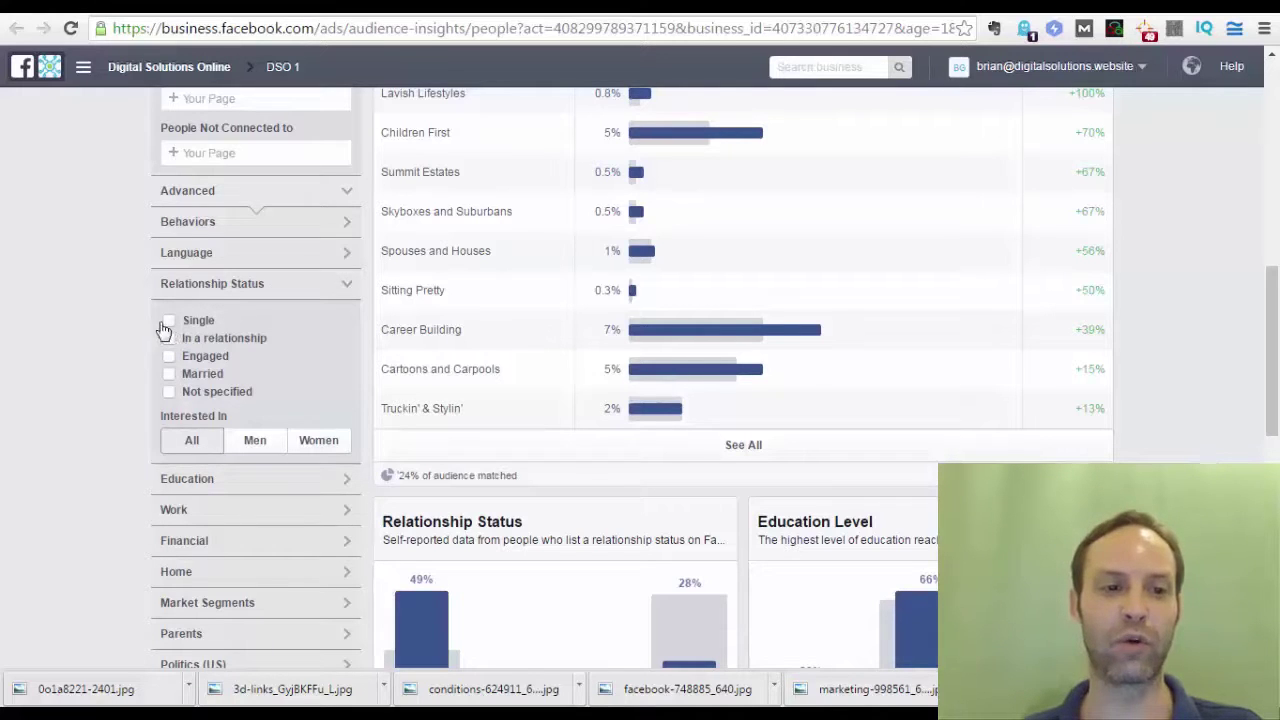
{"action": "scroll", "coordinate": [144, 318], "scroll_direction": "up", "scroll_amount": 10}
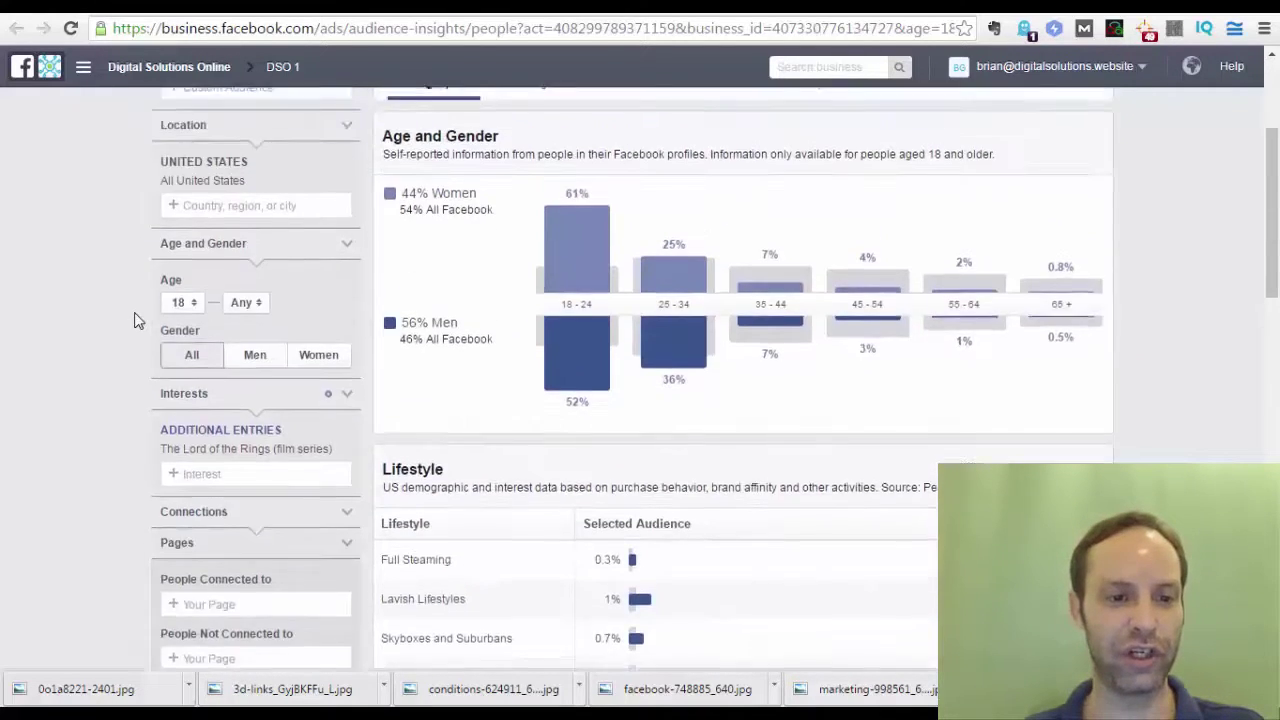
Step: Limit the audience to ages 18 to 24
{"action": "scroll", "coordinate": [143, 320], "scroll_direction": "down", "scroll_amount": 3}
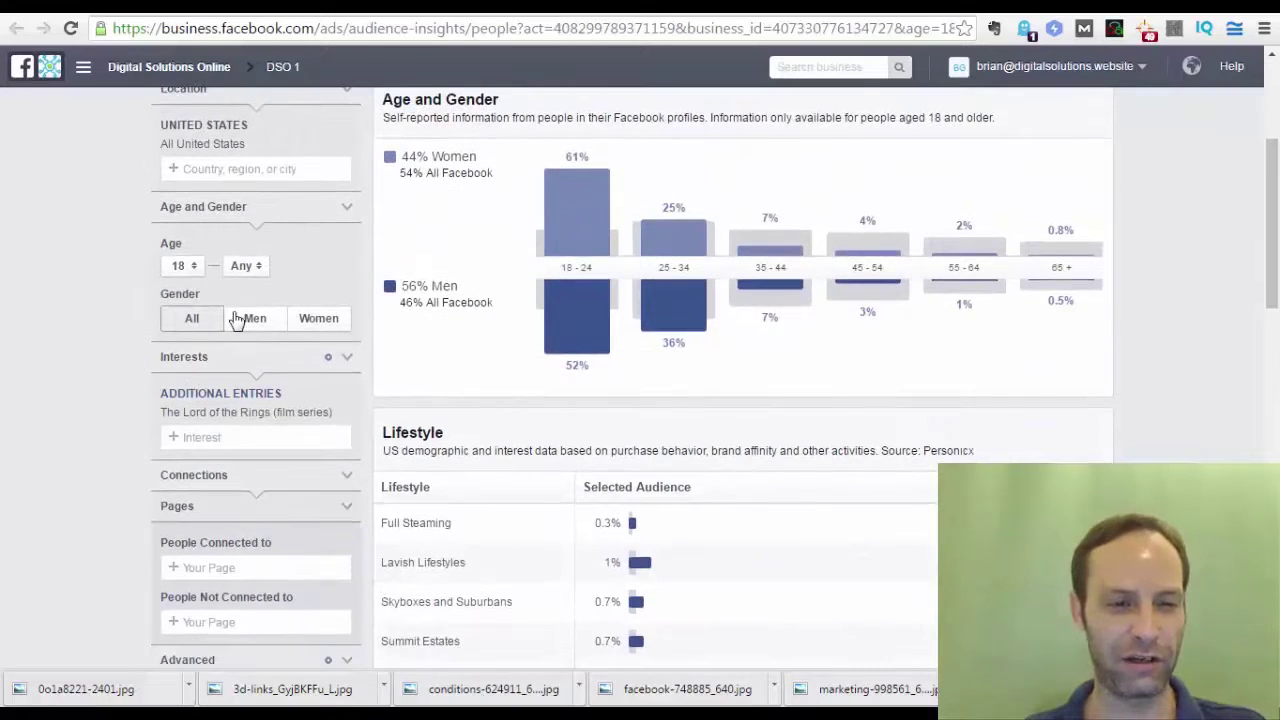
{"action": "left_click", "coordinate": [257, 268]}
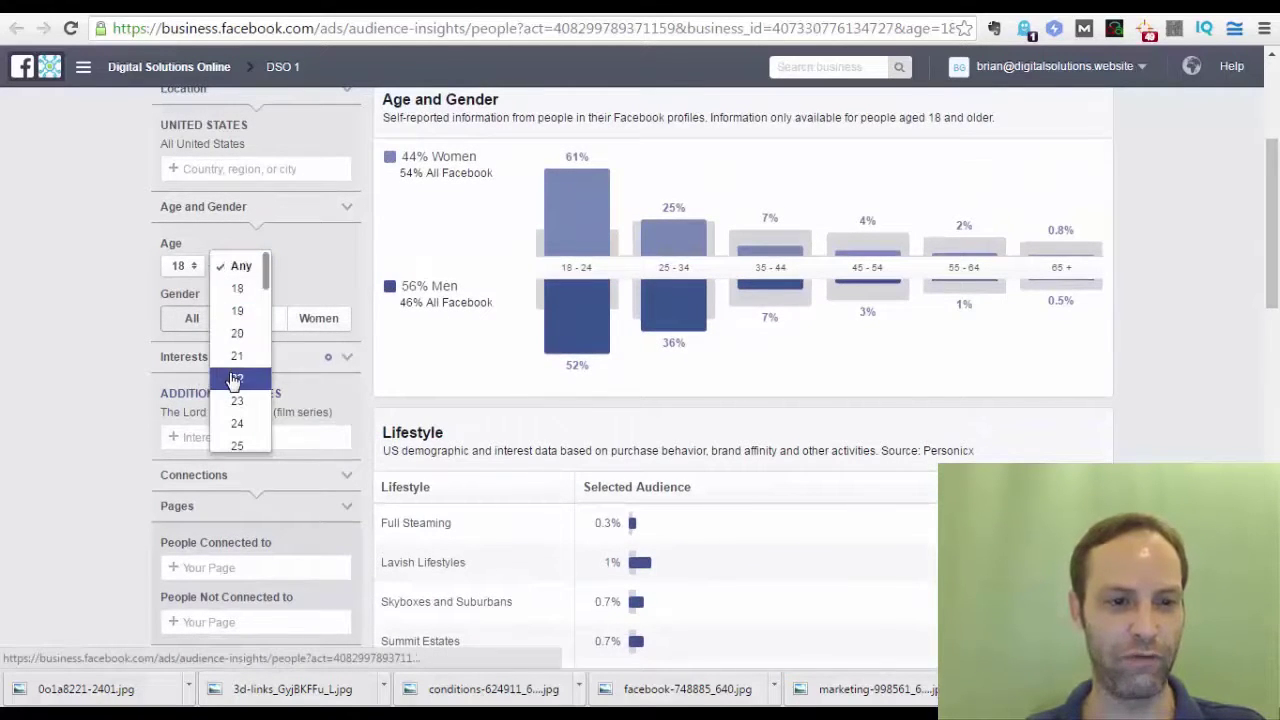
{"action": "left_click", "coordinate": [237, 423]}
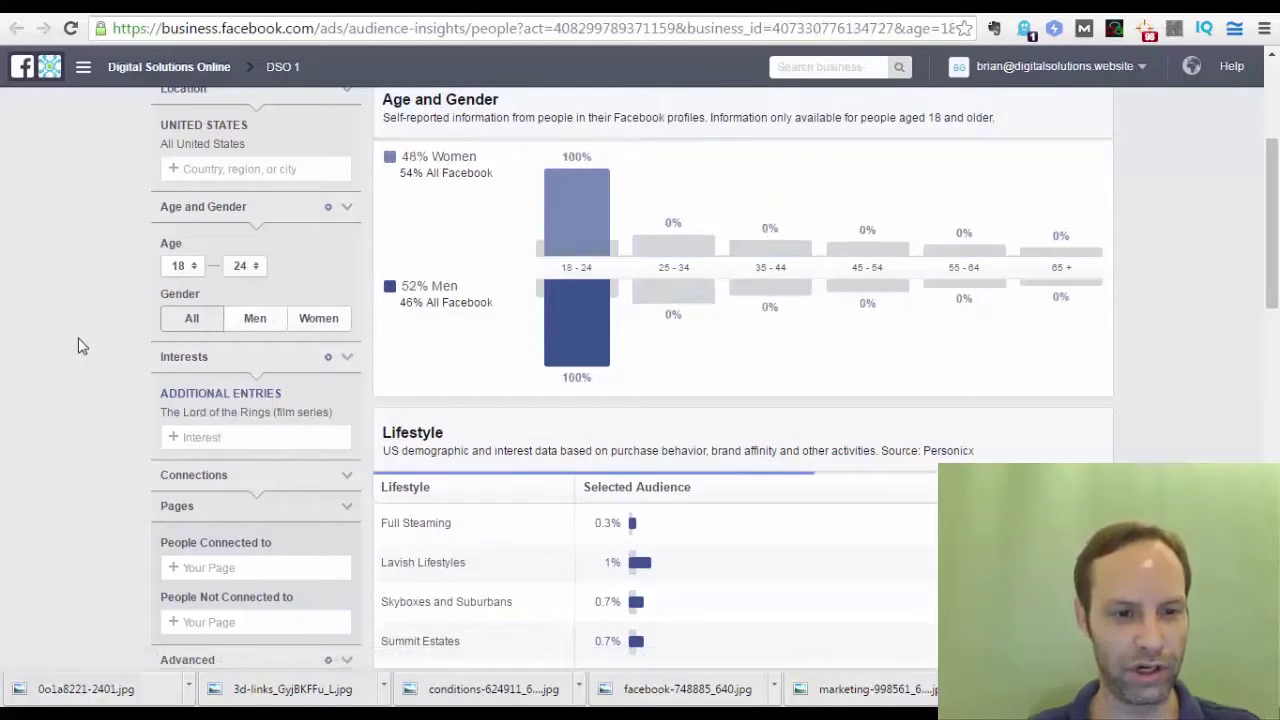
Step: Replace The Lord of the Rings (film series) interest with Bikini
{"action": "scroll", "coordinate": [110, 345], "scroll_direction": "down", "scroll_amount": 1}
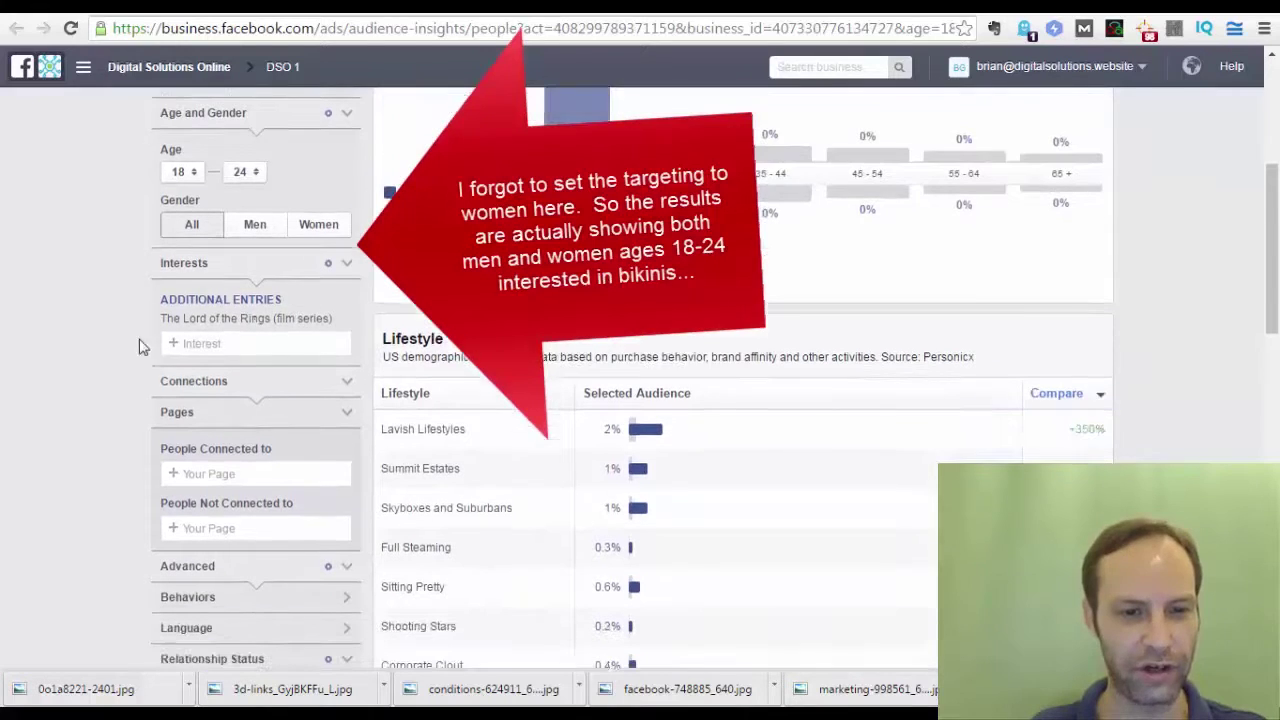
{"action": "left_click", "coordinate": [346, 318]}
{"action": "left_click", "coordinate": [239, 306]}
{"action": "type", "text": "biki"}
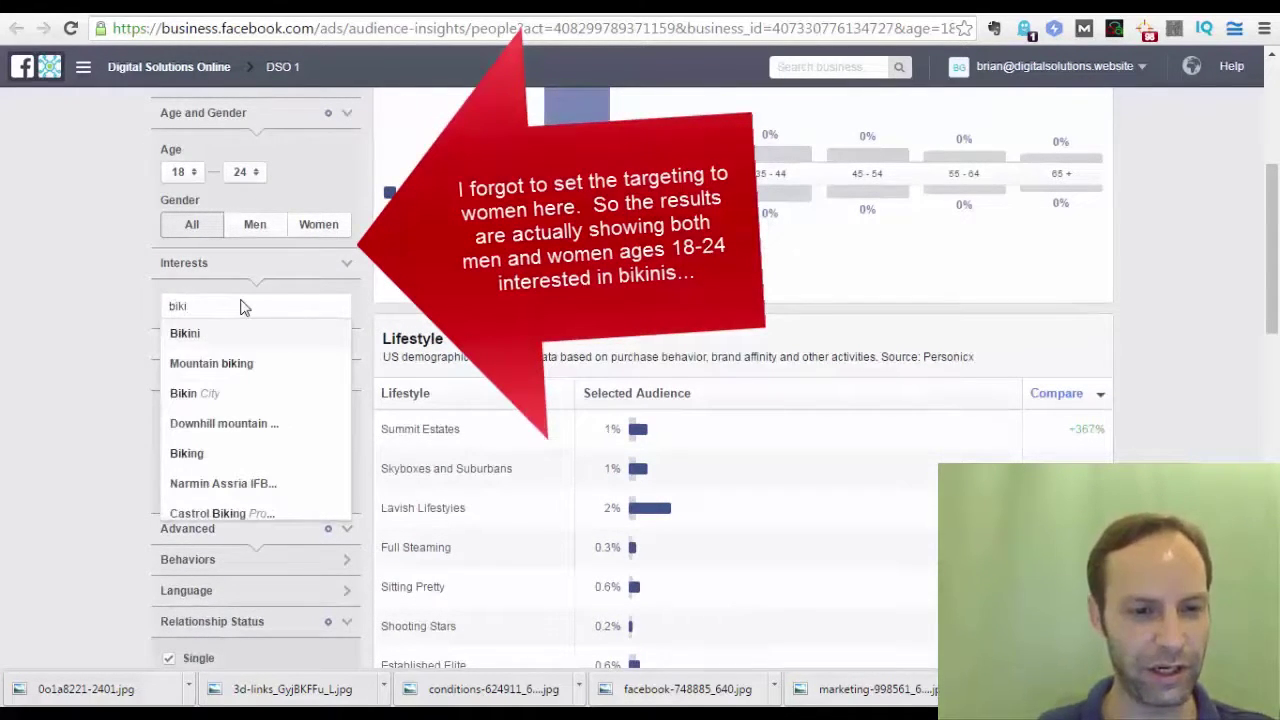
{"action": "left_click", "coordinate": [185, 333]}
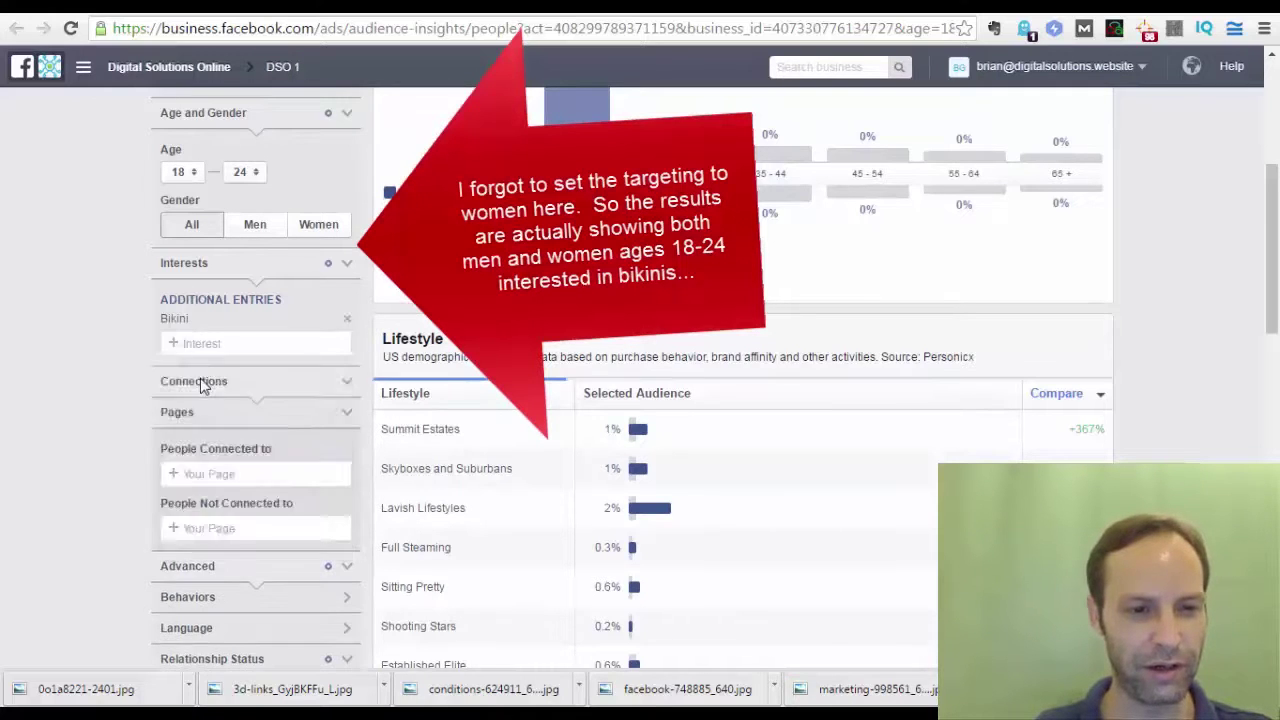
{"action": "left_click", "coordinate": [113, 290]}
Step: Check the Bikini audience's size, its age and gender breakdown, and its lifestyle data
{"action": "scroll", "coordinate": [114, 286], "scroll_direction": "up", "scroll_amount": 5}
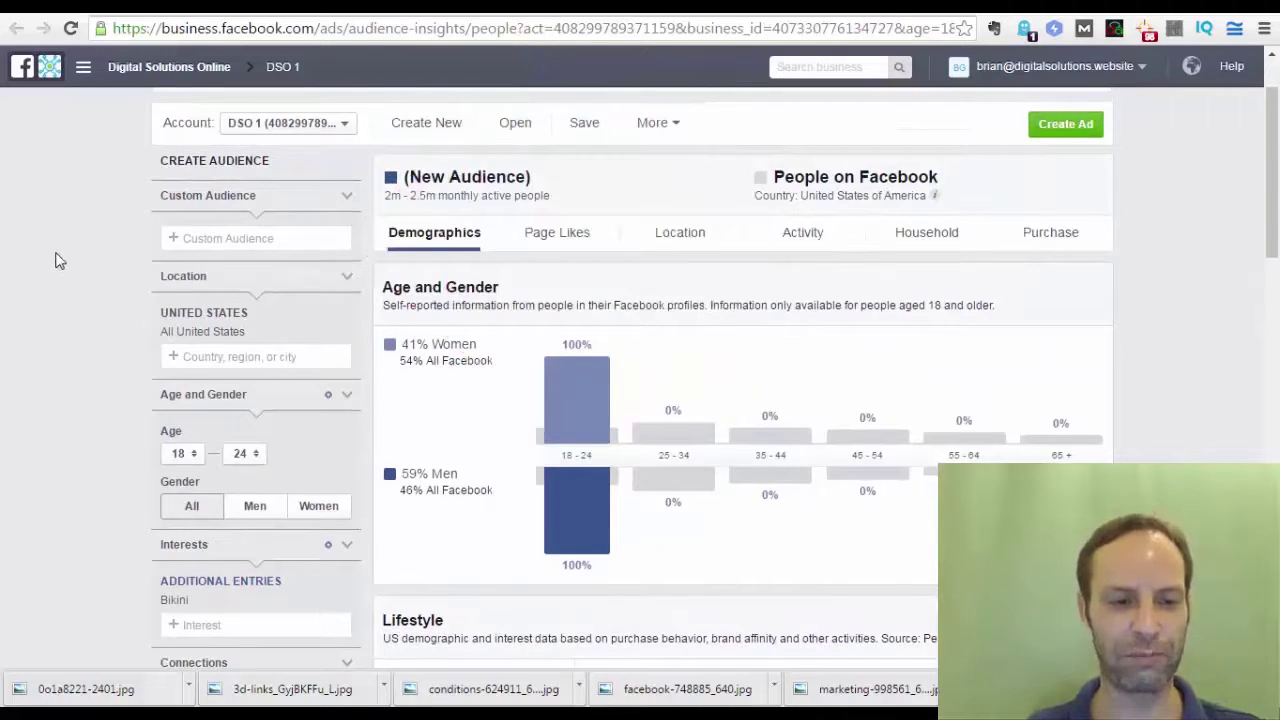
{"action": "scroll", "coordinate": [57, 254], "scroll_direction": "down", "scroll_amount": 5}
{"action": "scroll", "coordinate": [43, 301], "scroll_direction": "down", "scroll_amount": 2}
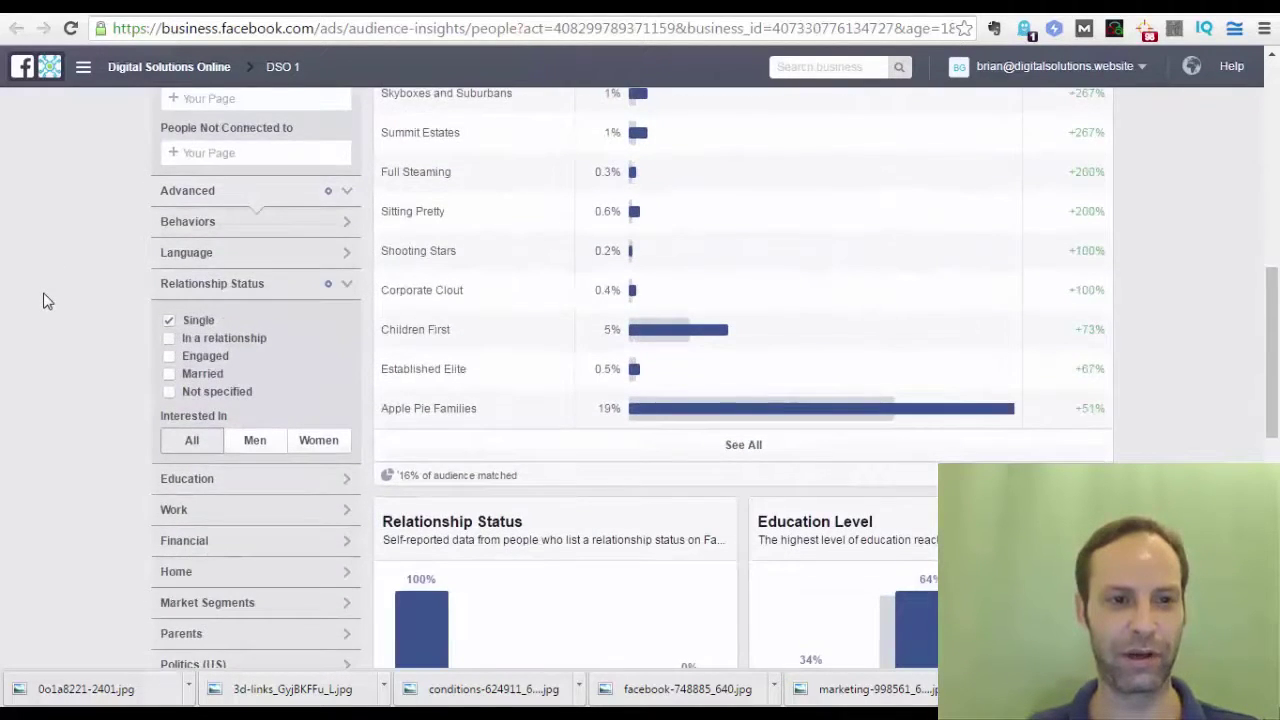
{"action": "scroll", "coordinate": [49, 300], "scroll_direction": "down", "scroll_amount": 2}
{"action": "scroll", "coordinate": [120, 264], "scroll_direction": "up", "scroll_amount": 2}
{"action": "scroll", "coordinate": [110, 270], "scroll_direction": "down", "scroll_amount": 2}
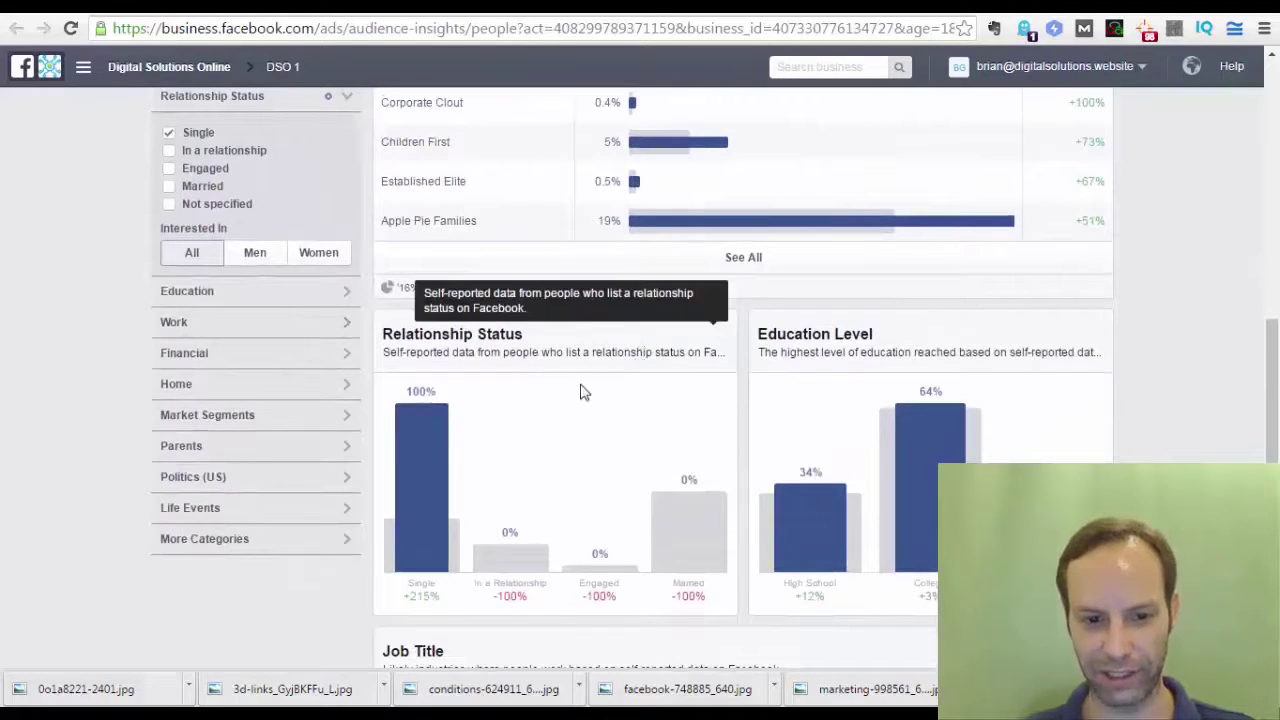
Step: Examine the relationship status, education level and job title charts for the Bikini audience
{"action": "scroll", "coordinate": [620, 470], "scroll_direction": "down", "scroll_amount": 2}
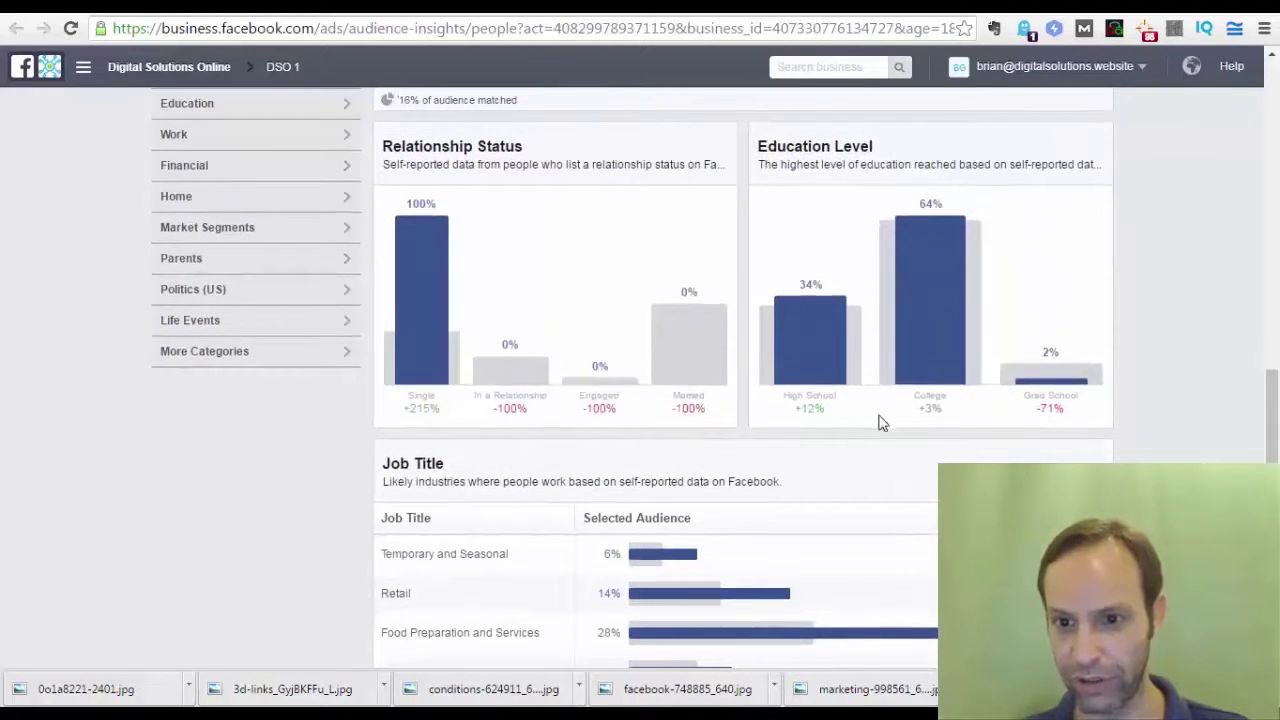
{"action": "mouse_move", "coordinate": [930, 210]}
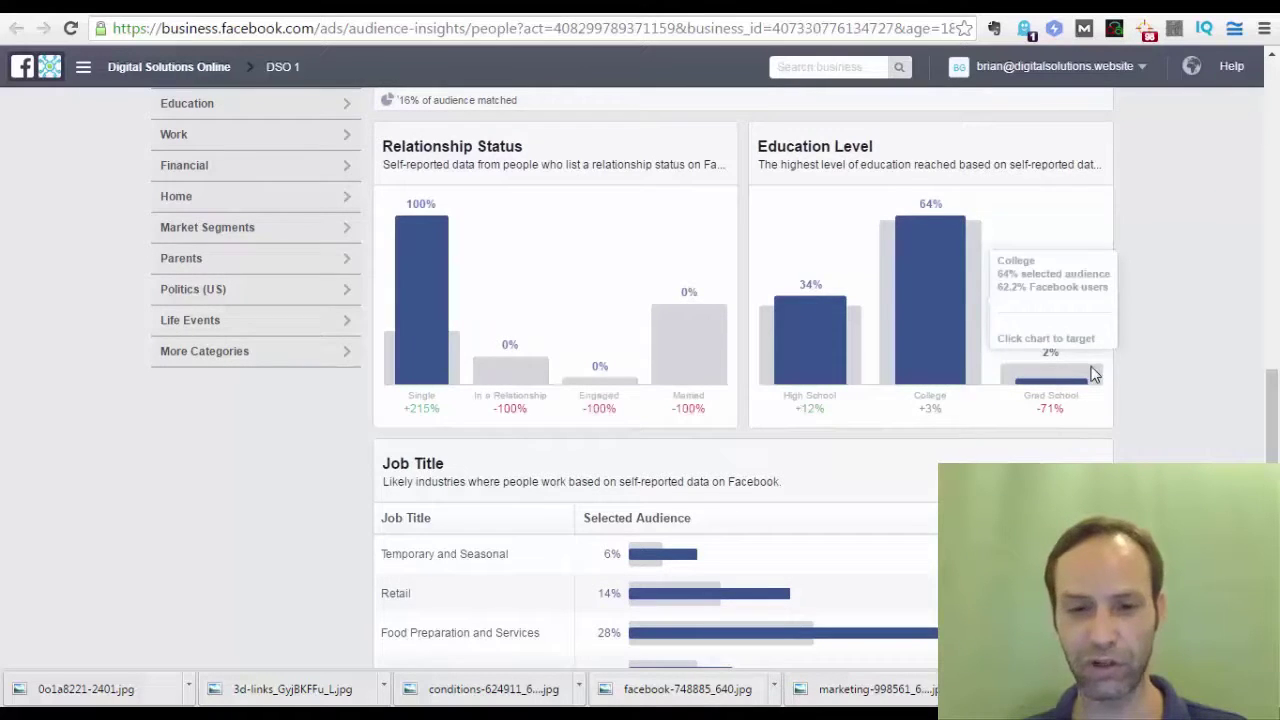
{"action": "mouse_move", "coordinate": [1085, 373]}
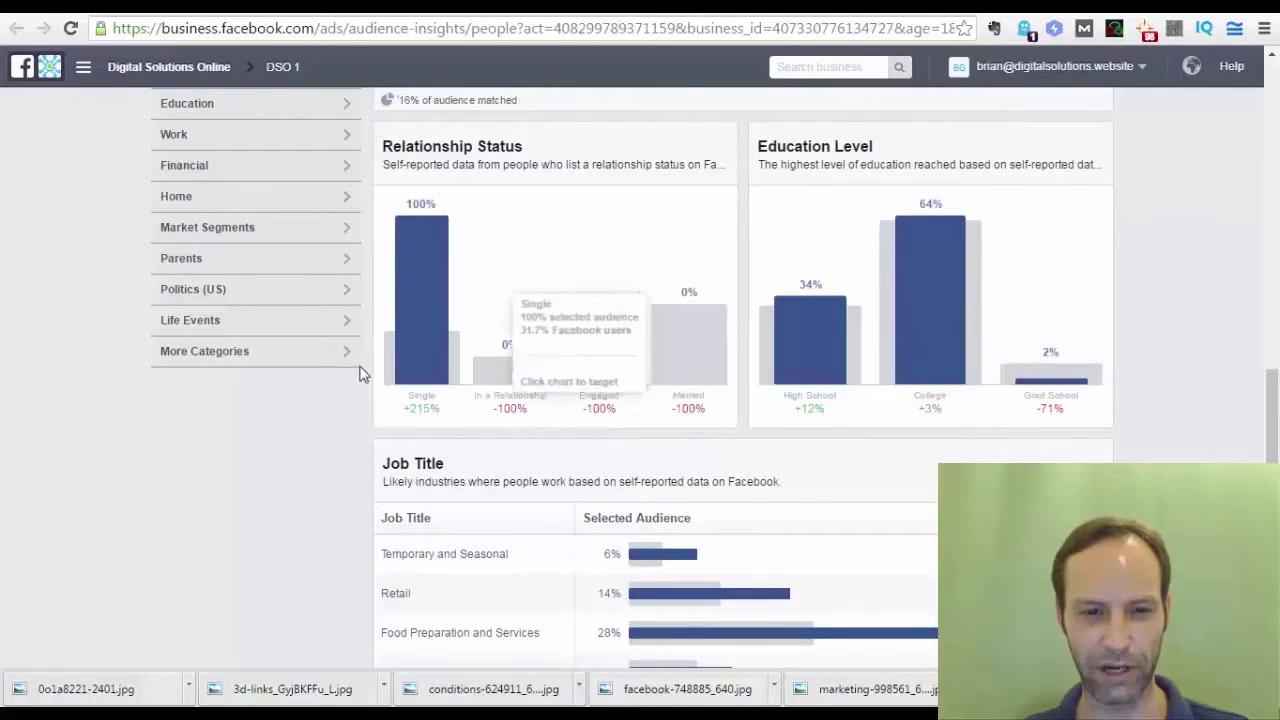
{"action": "scroll", "coordinate": [360, 375], "scroll_direction": "down", "scroll_amount": 2}
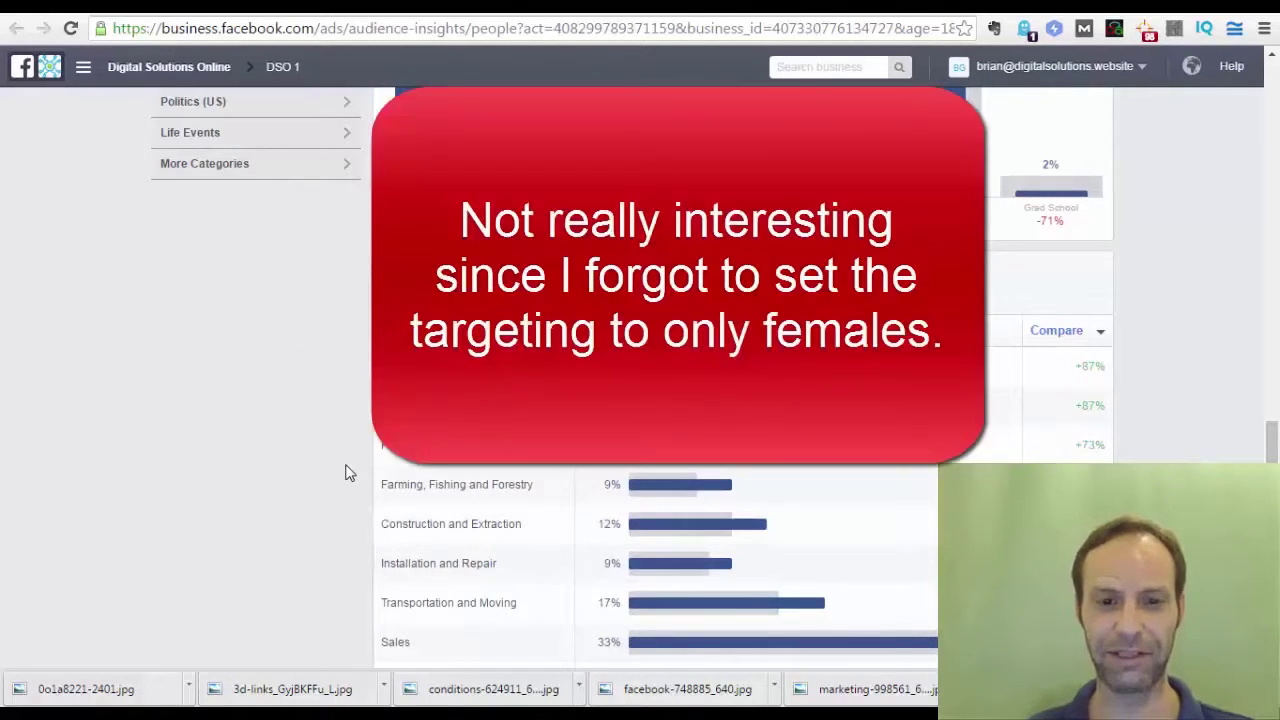
{"action": "scroll", "coordinate": [349, 463], "scroll_direction": "up", "scroll_amount": 10}
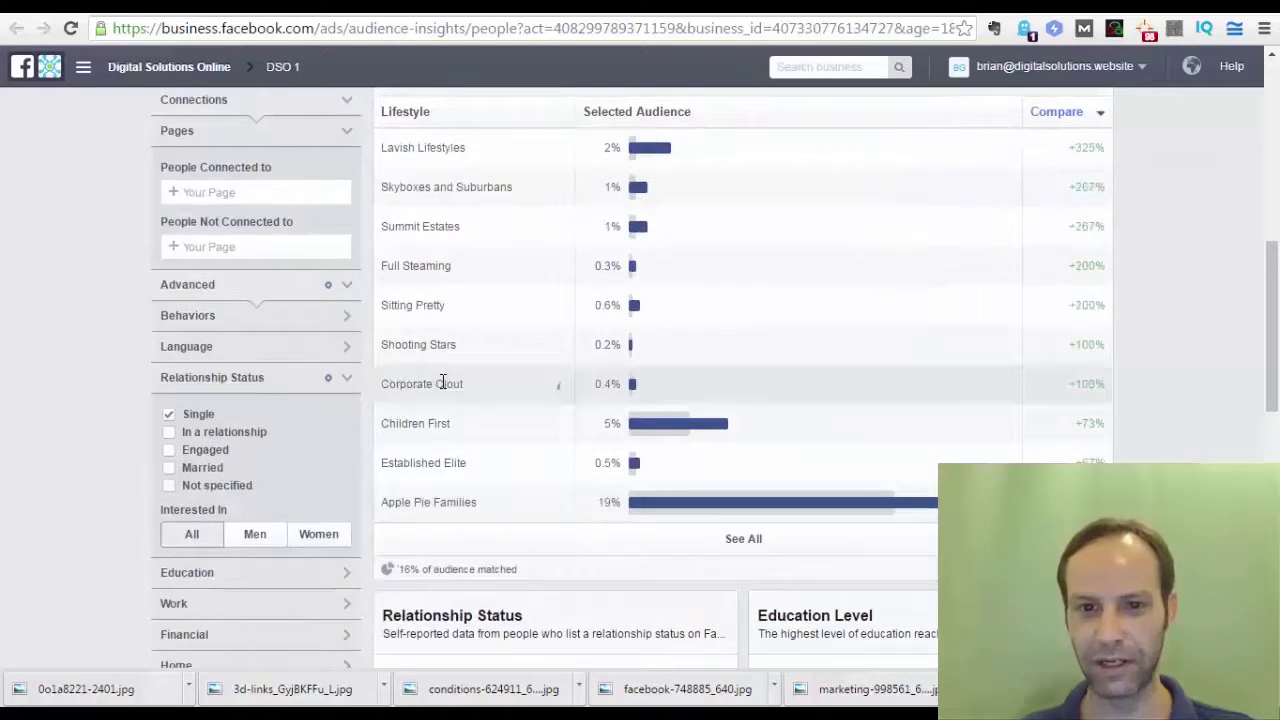
{"action": "scroll", "coordinate": [635, 255], "scroll_direction": "up", "scroll_amount": 4}
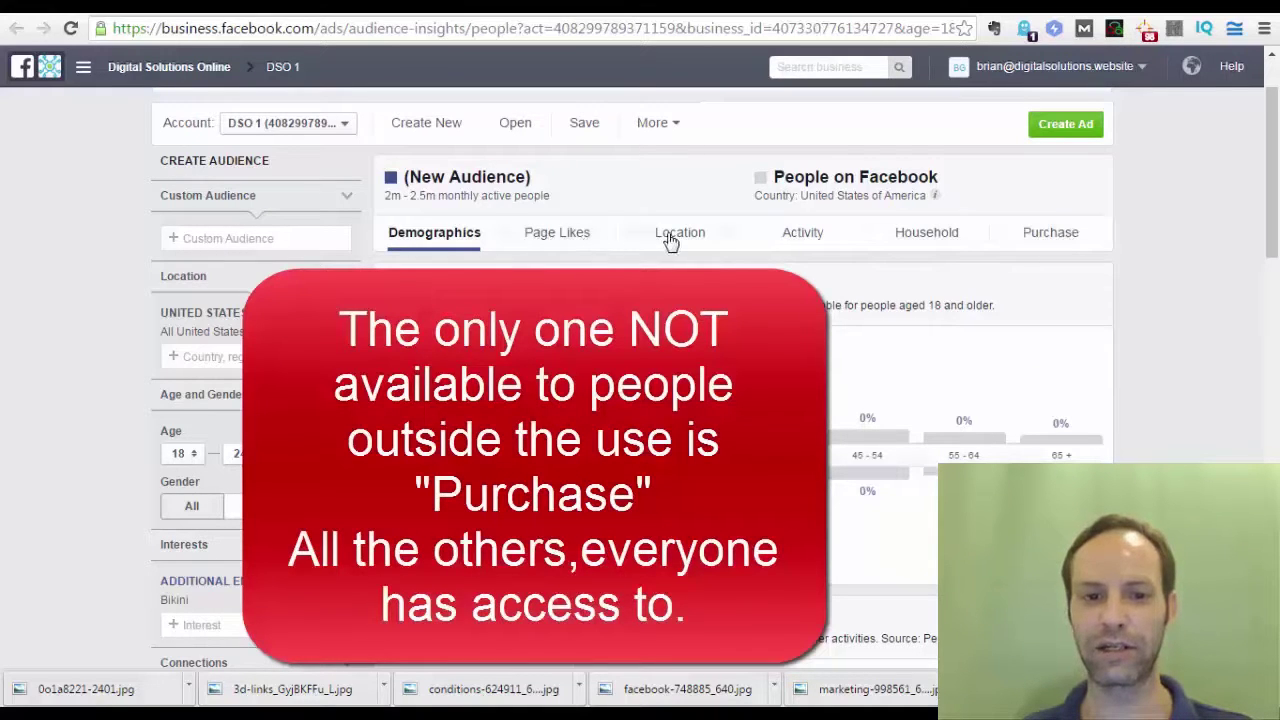
Step: View the audience's page likes by top category and its top cities
{"action": "left_click", "coordinate": [535, 242]}
{"action": "scroll", "coordinate": [628, 268], "scroll_direction": "down", "scroll_amount": 1}
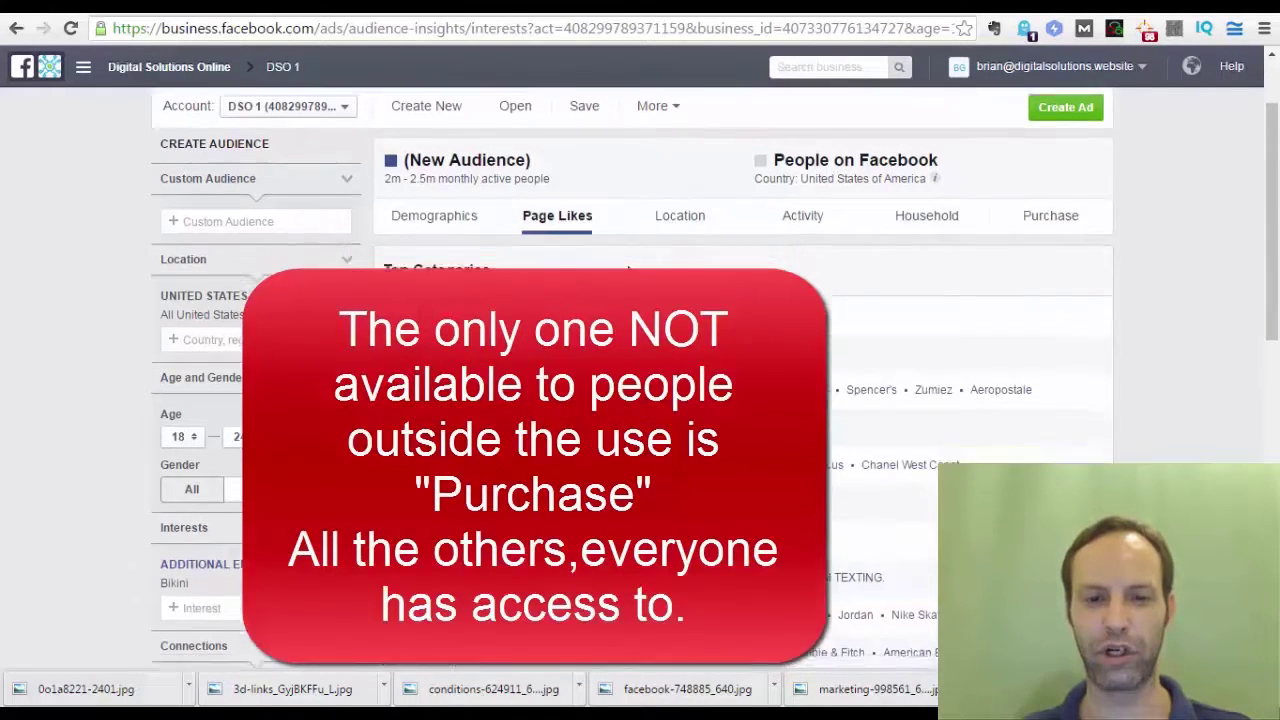
{"action": "scroll", "coordinate": [600, 300], "scroll_direction": "up", "scroll_amount": 1}
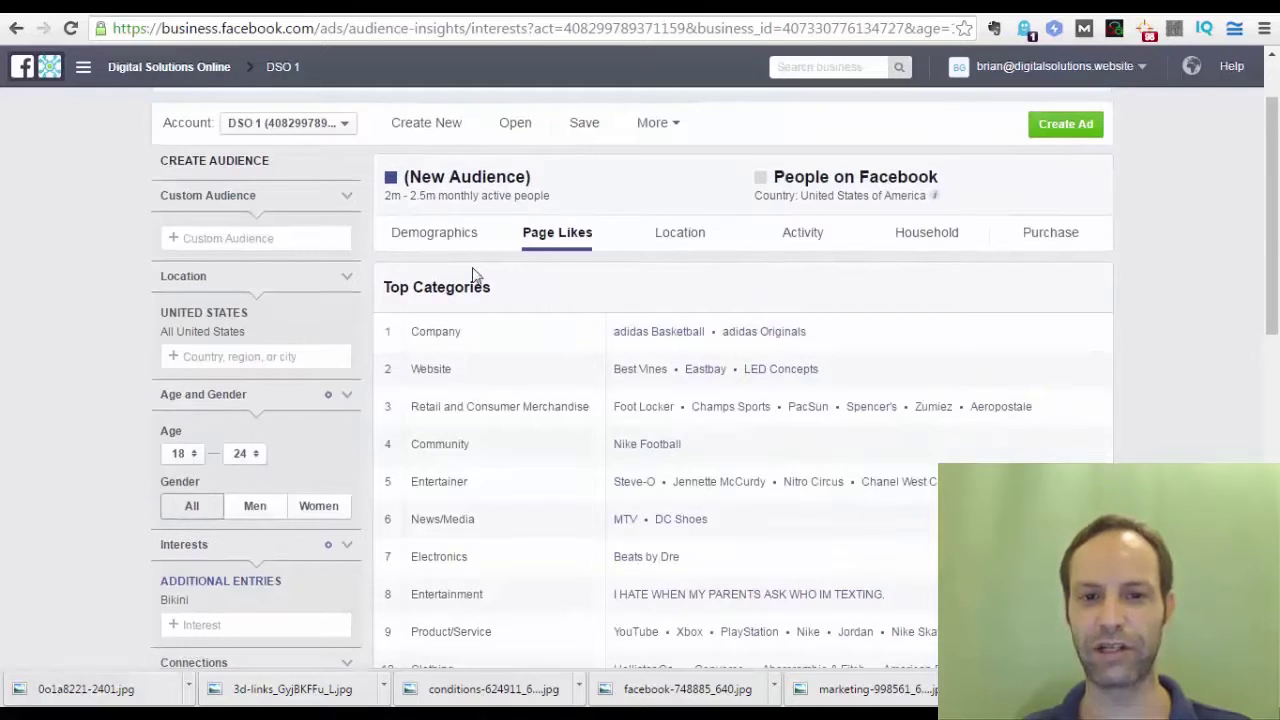
{"action": "left_click", "coordinate": [680, 244]}
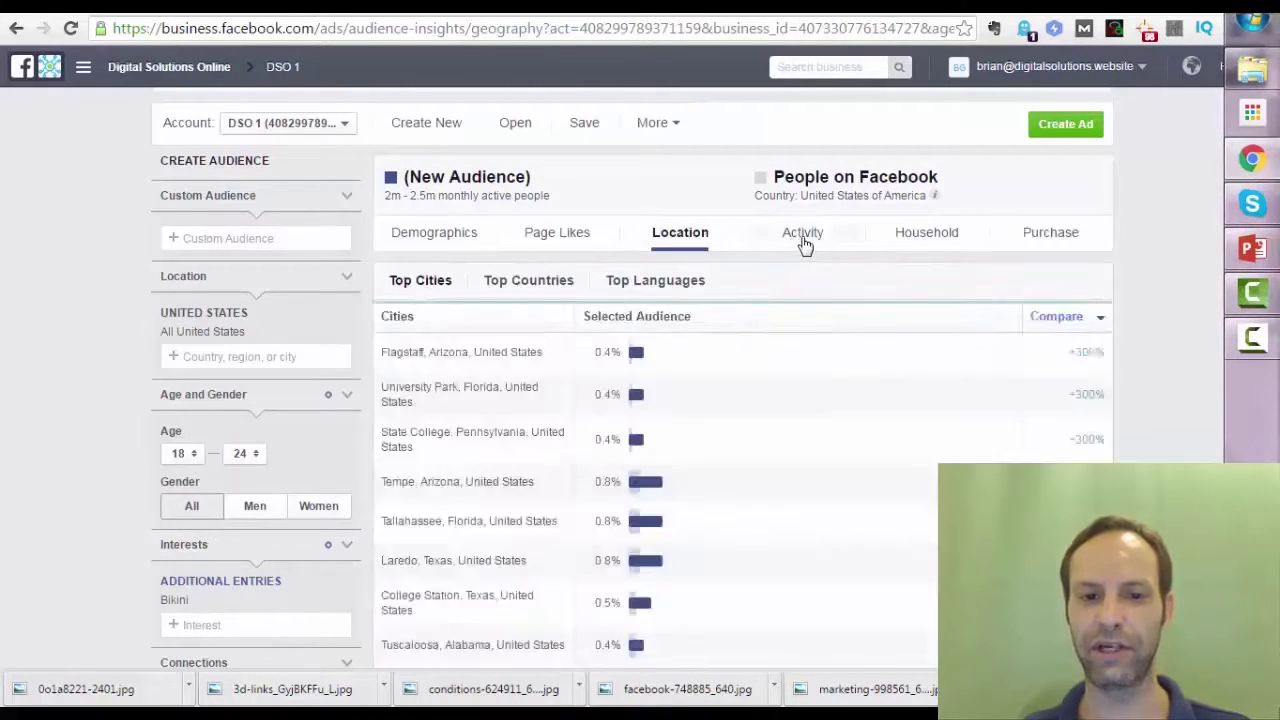
Step: View the audience's Facebook activity and household data
{"action": "left_click", "coordinate": [803, 242]}
{"action": "scroll", "coordinate": [754, 242], "scroll_direction": "down", "scroll_amount": 1}
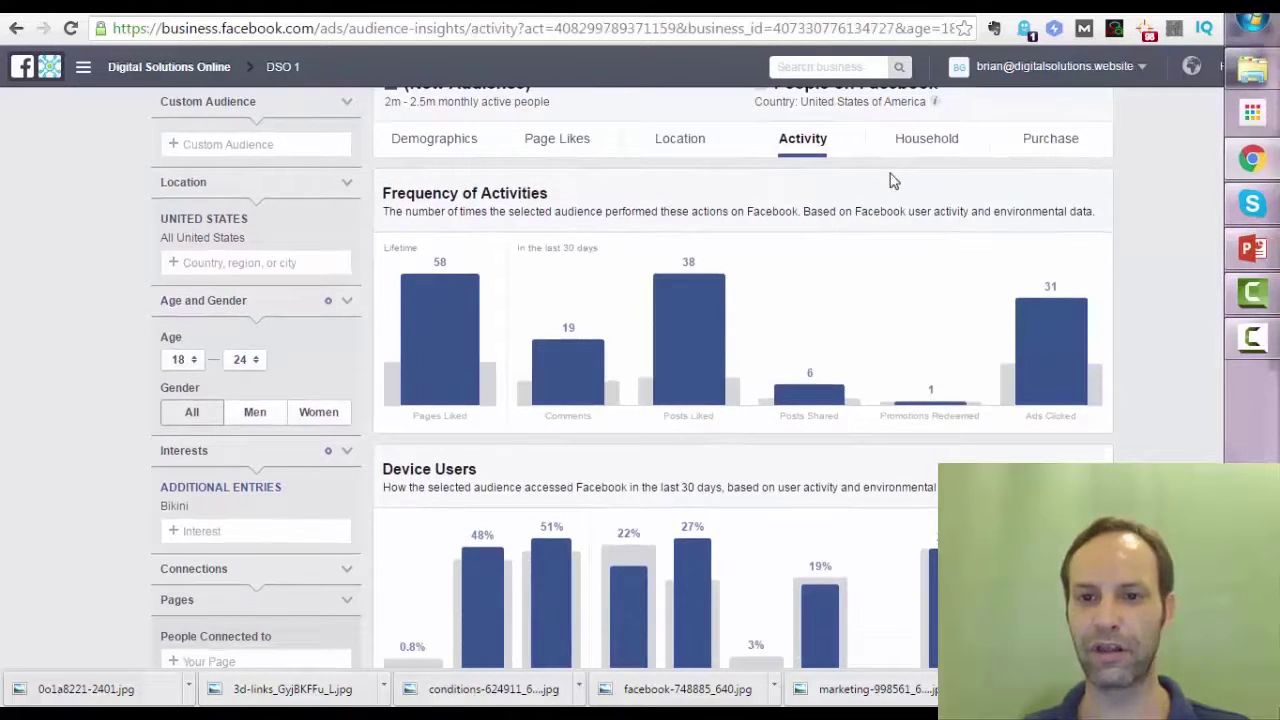
{"action": "left_click", "coordinate": [917, 143]}
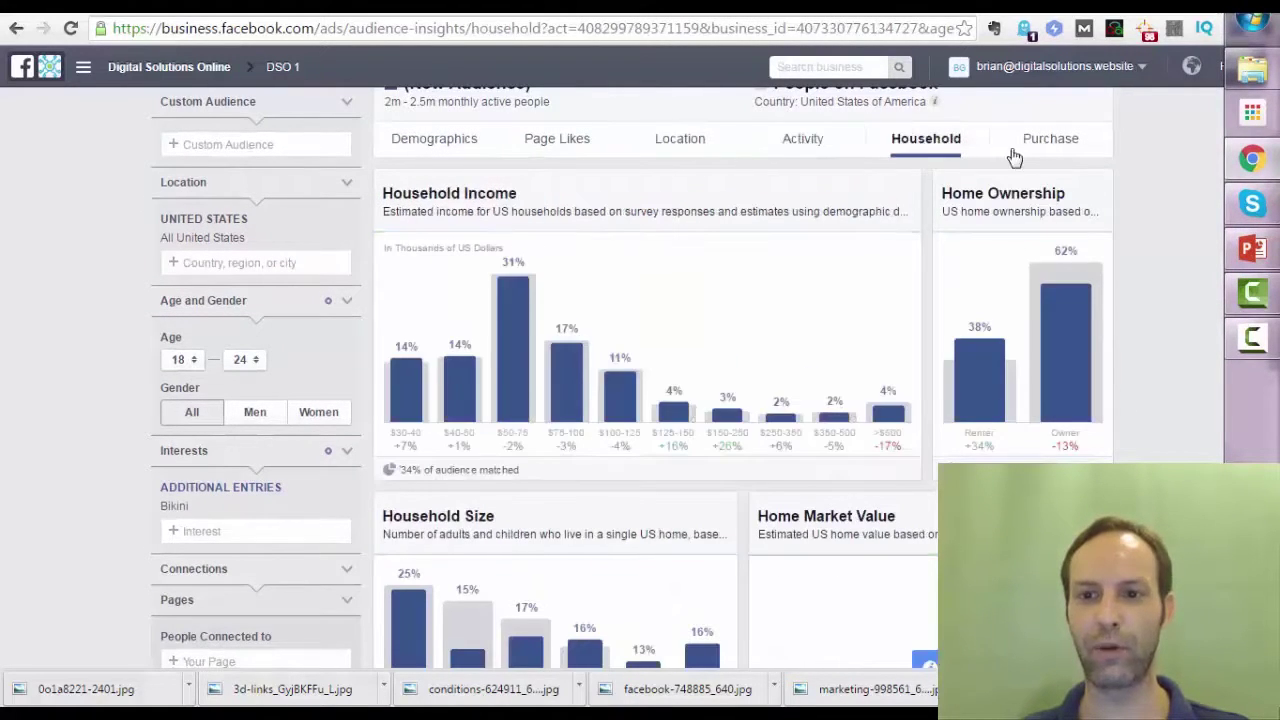
Step: Examine the audience's purchase data, covering retail spending, online purchases, purchase behavior and vehicle market interest
{"action": "left_click", "coordinate": [1045, 150]}
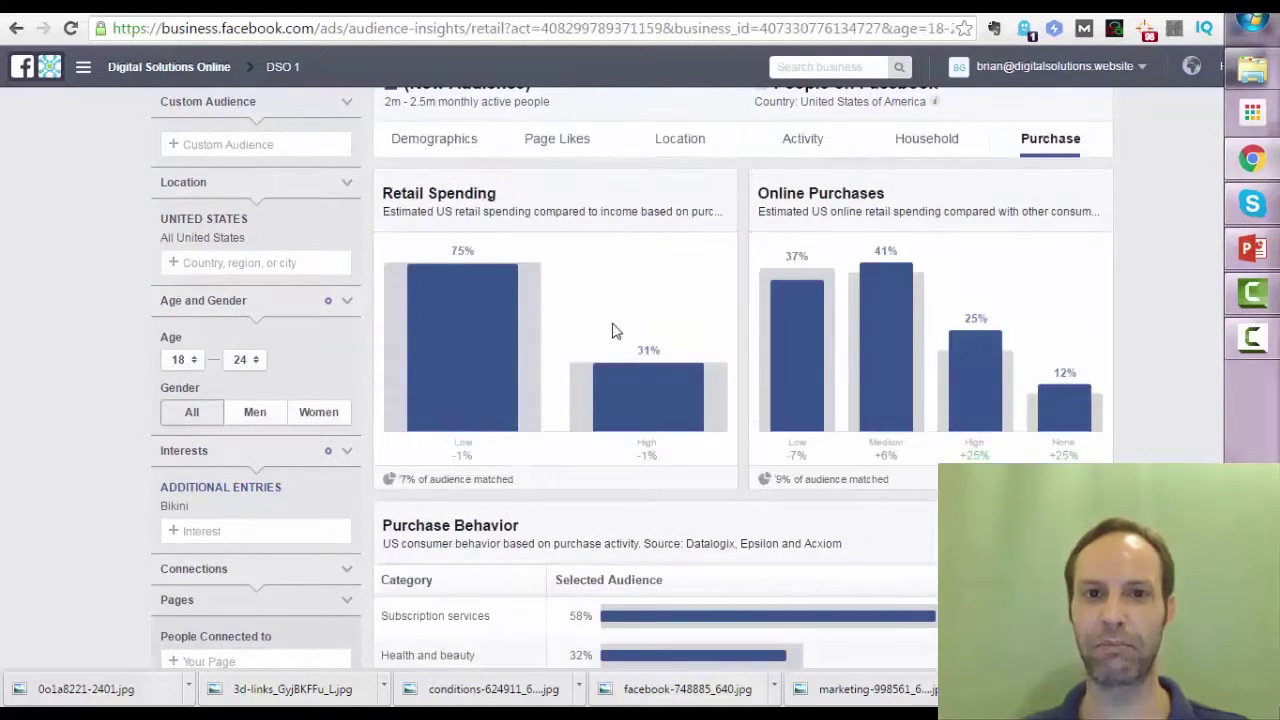
{"action": "mouse_move", "coordinate": [667, 392]}
{"action": "scroll", "coordinate": [670, 315], "scroll_direction": "down", "scroll_amount": 2}
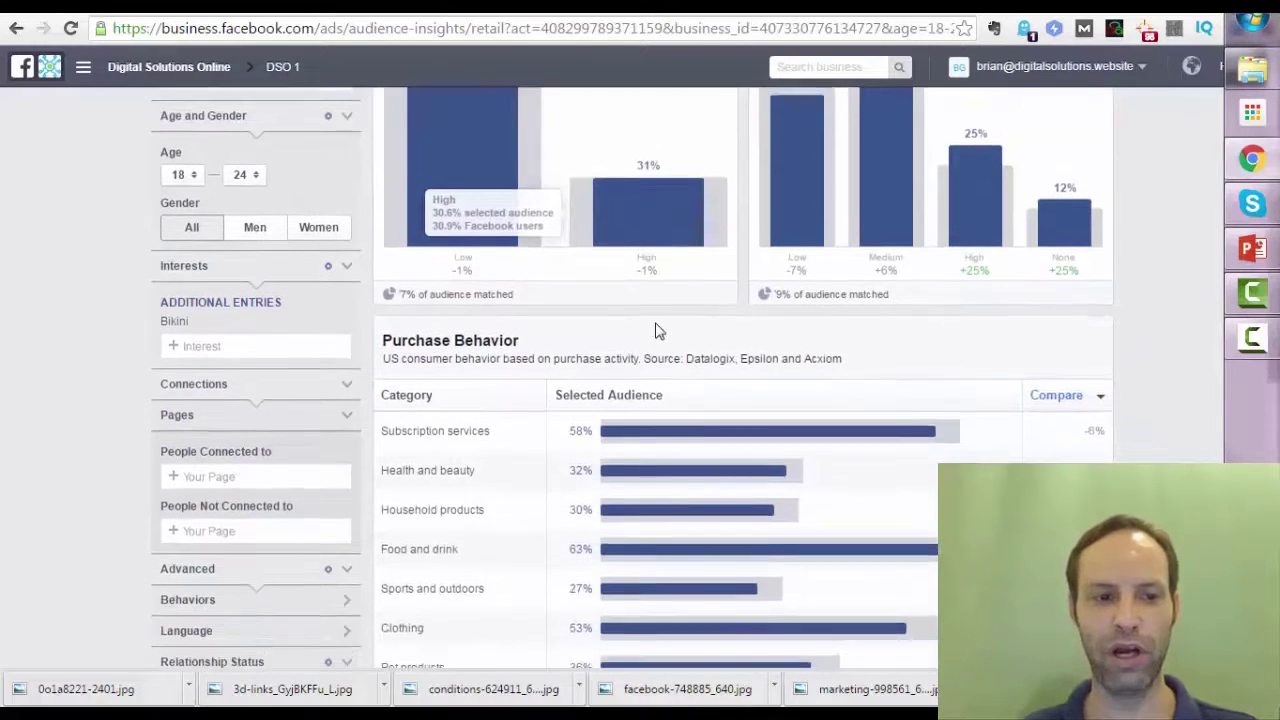
{"action": "scroll", "coordinate": [165, 375], "scroll_direction": "down", "scroll_amount": 6}
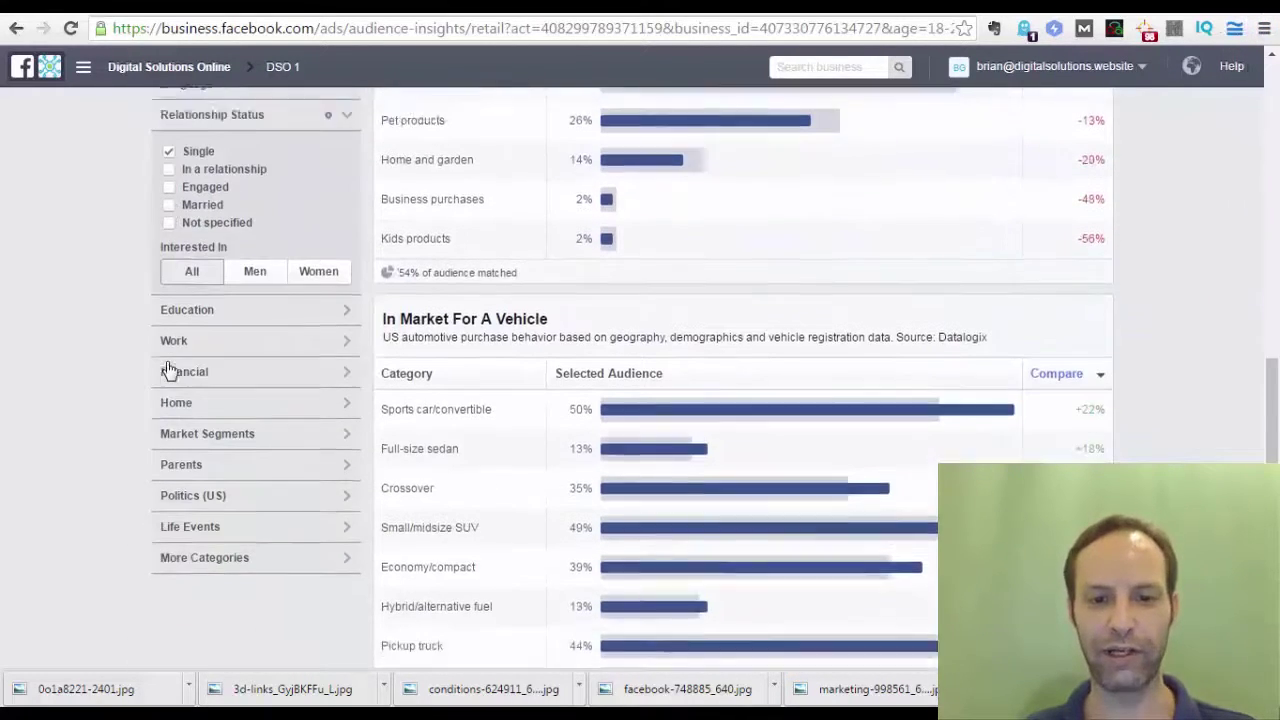
{"action": "scroll", "coordinate": [475, 320], "scroll_direction": "down", "scroll_amount": 2}
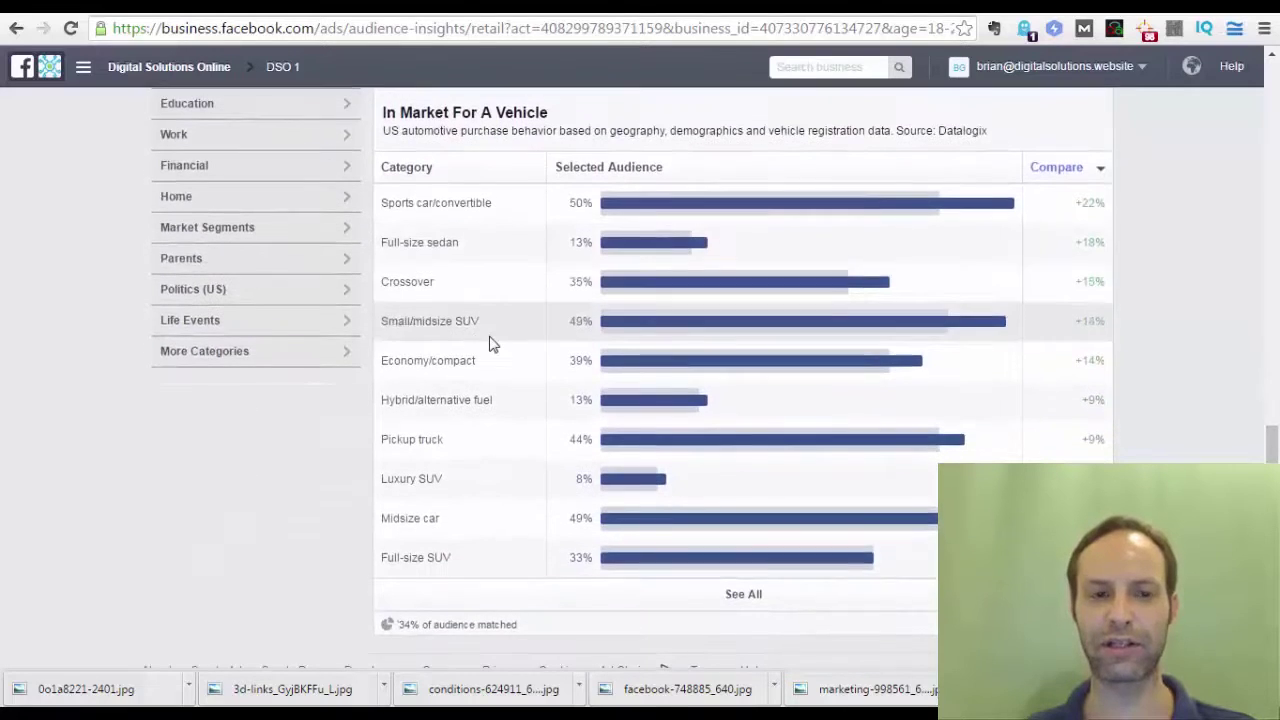
{"action": "scroll", "coordinate": [490, 343], "scroll_direction": "up", "scroll_amount": 8}
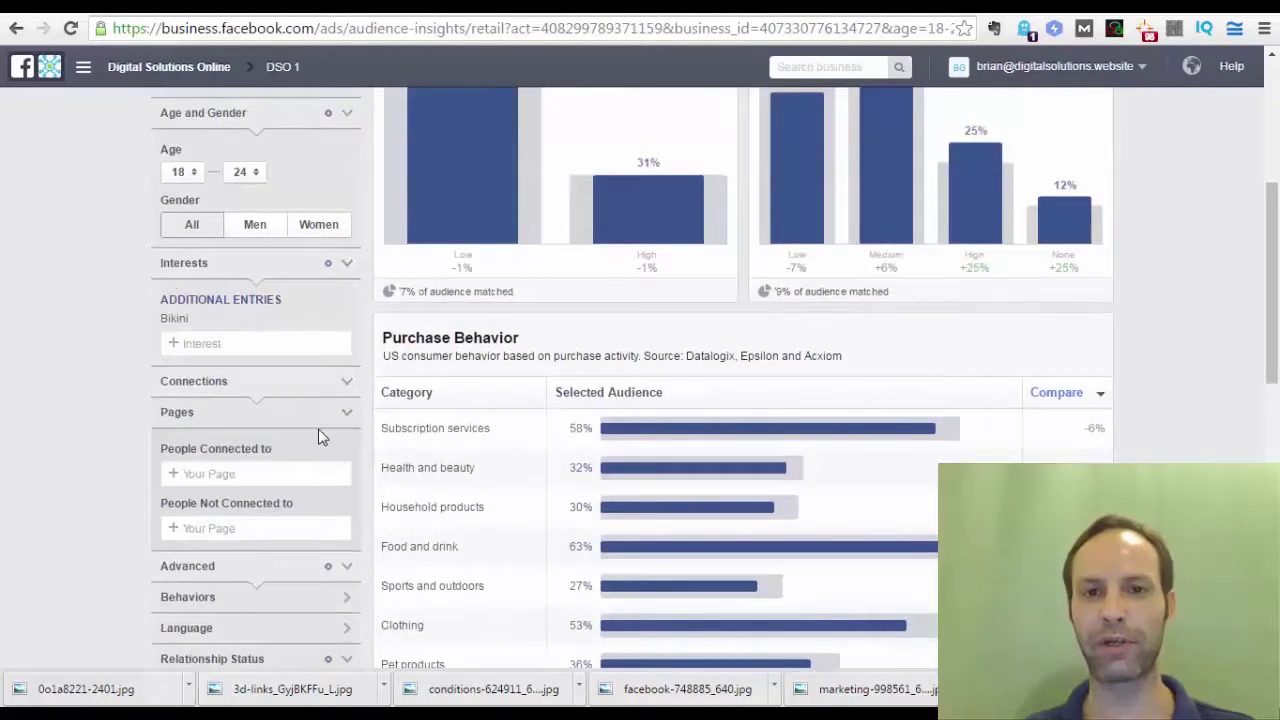
Step: Look over the full list of audience targeting criteria, from Custom Audience and Location to the advanced More Categories
{"action": "scroll", "coordinate": [318, 436], "scroll_direction": "up", "scroll_amount": 4}
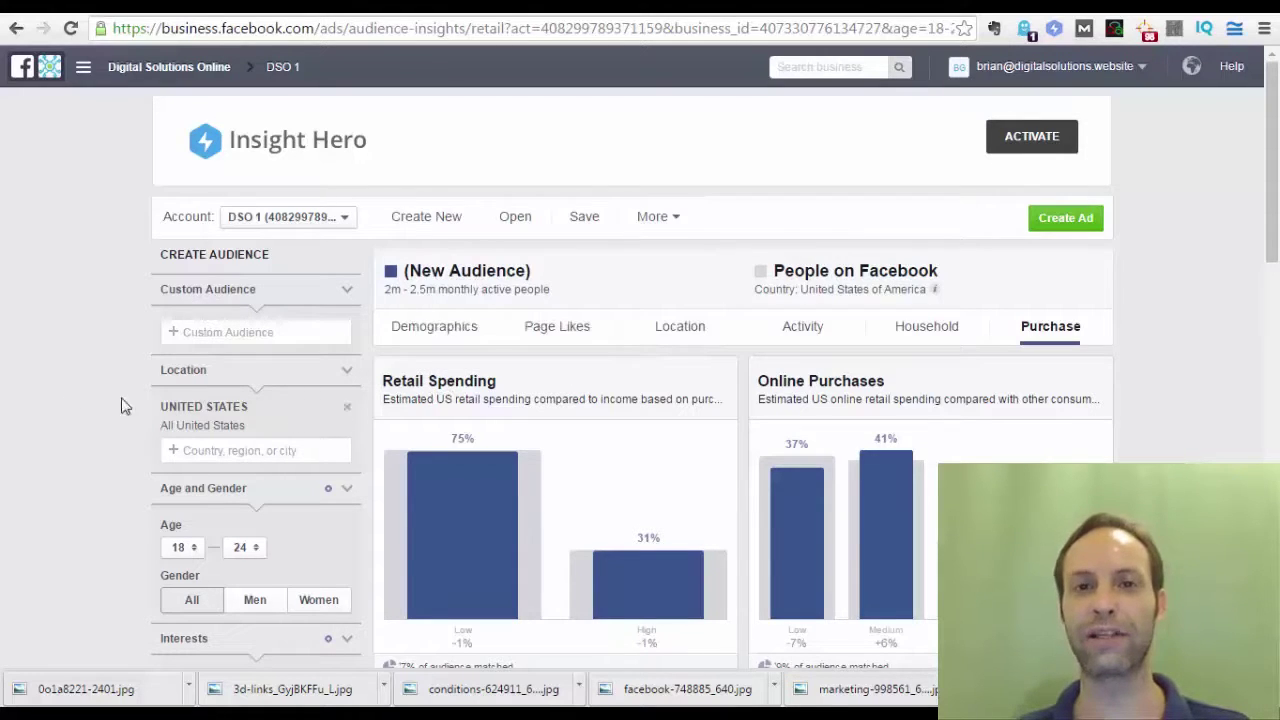
{"action": "scroll", "coordinate": [82, 409], "scroll_direction": "down", "scroll_amount": 4}
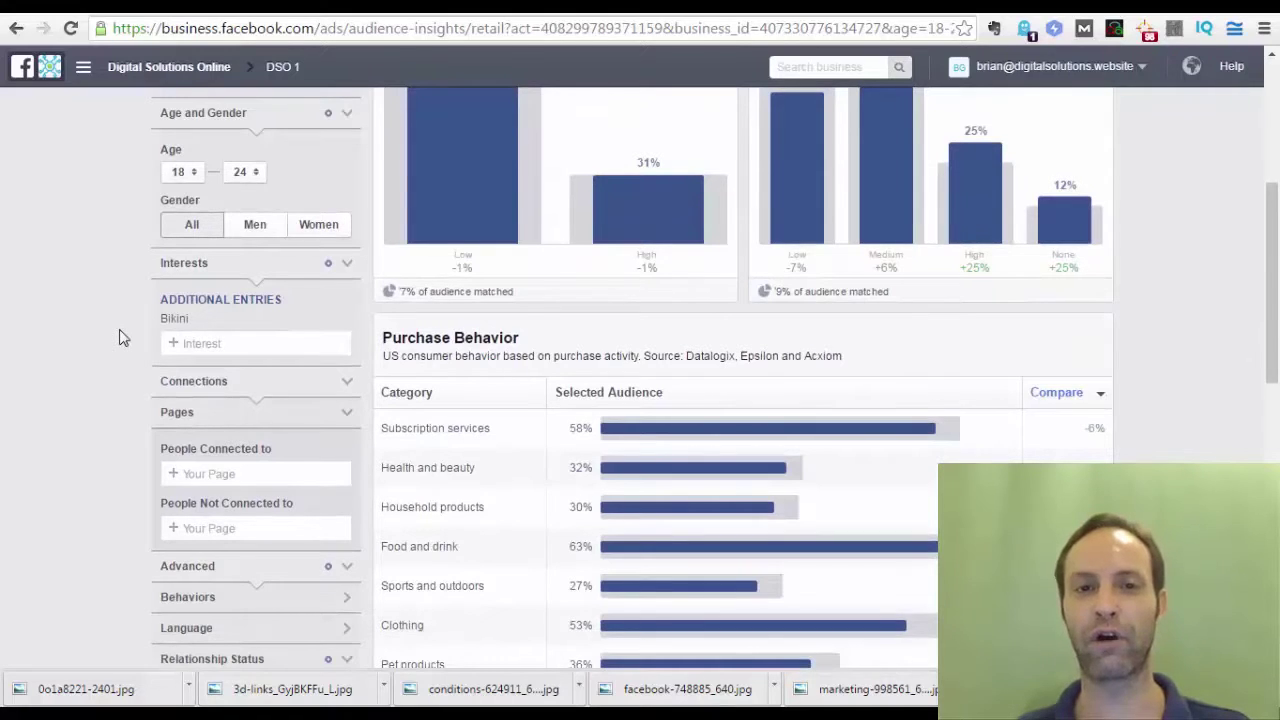
{"action": "scroll", "coordinate": [118, 338], "scroll_direction": "down", "scroll_amount": 2}
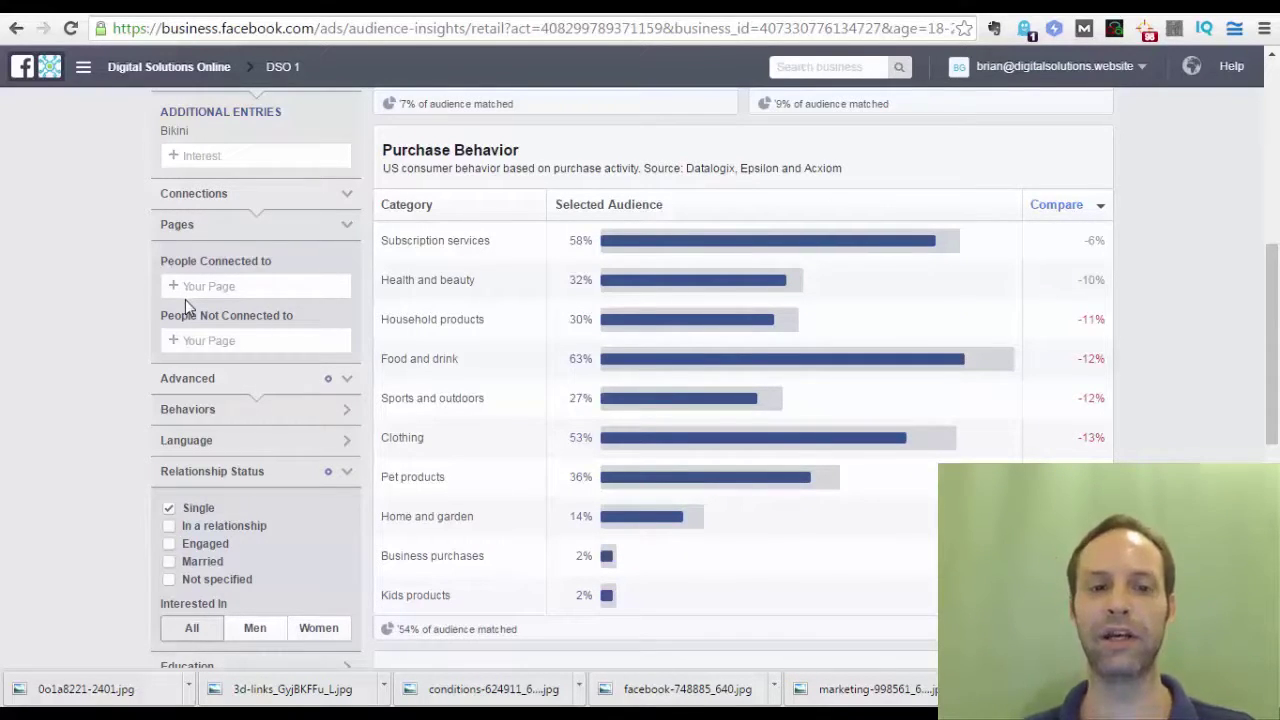
{"action": "scroll", "coordinate": [182, 300], "scroll_direction": "down", "scroll_amount": 1}
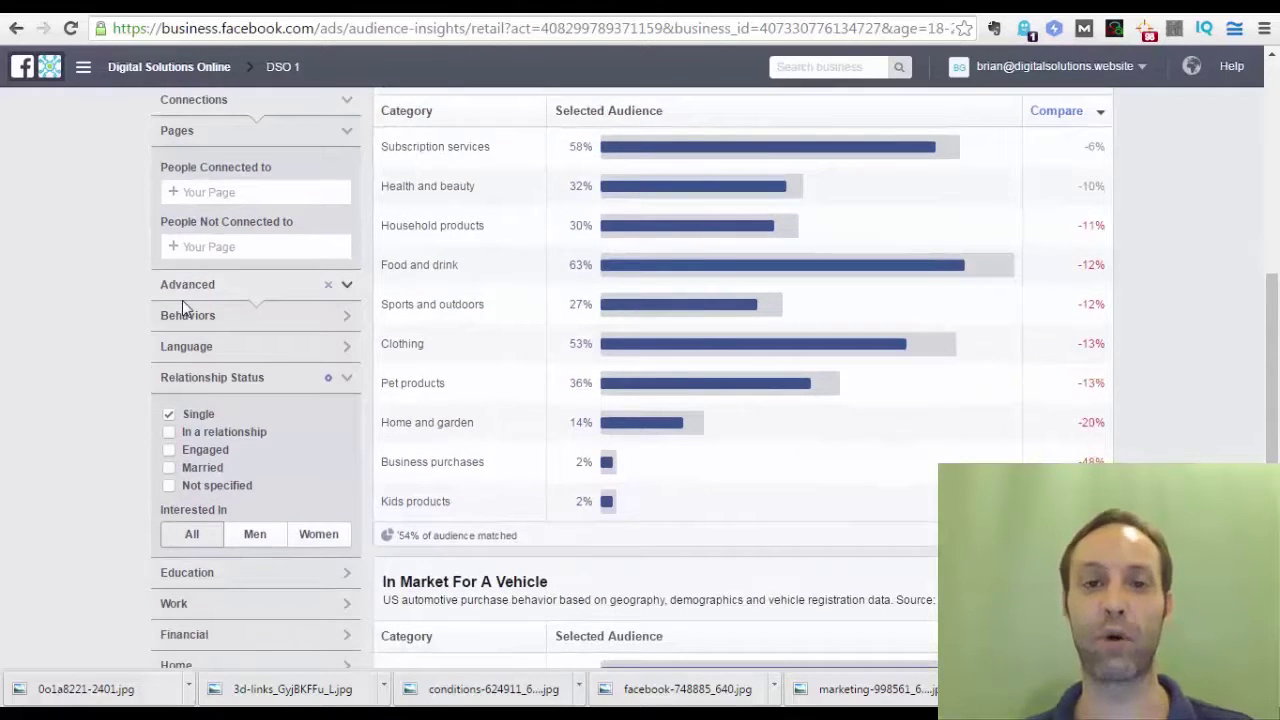
{"action": "scroll", "coordinate": [163, 323], "scroll_direction": "down", "scroll_amount": 1}
{"action": "scroll", "coordinate": [143, 333], "scroll_direction": "down", "scroll_amount": 3}
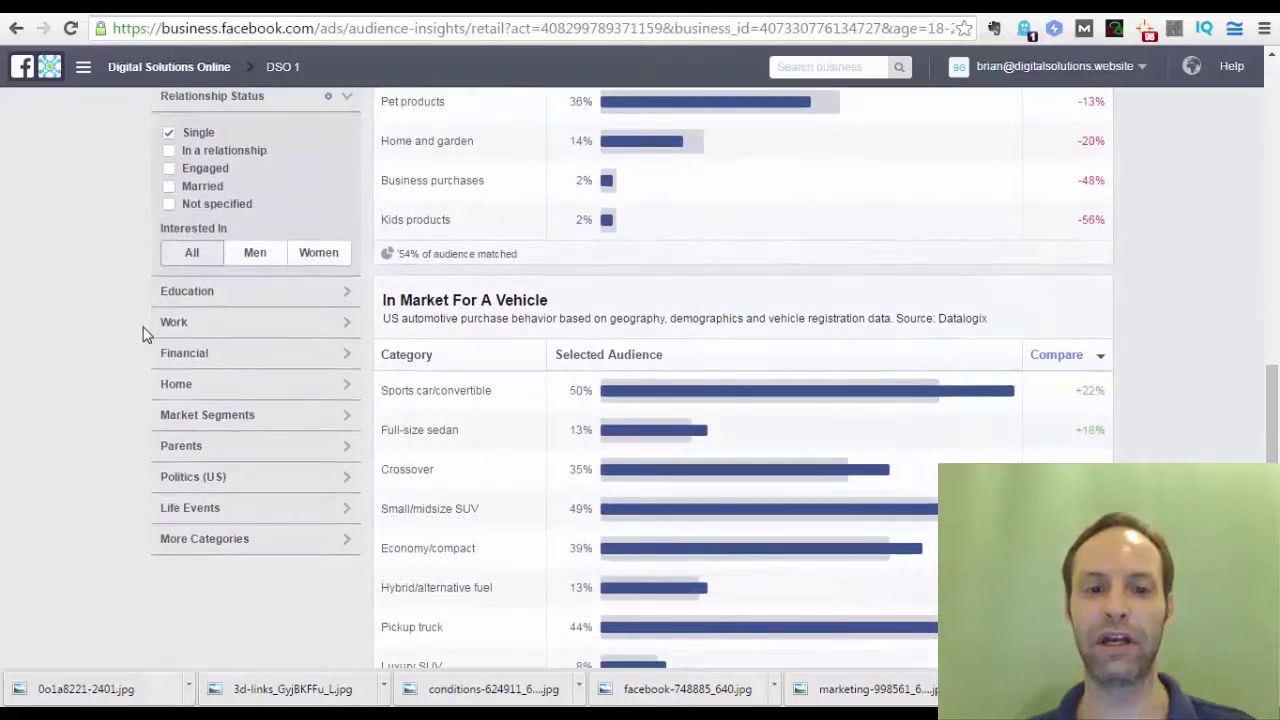
{"action": "scroll", "coordinate": [130, 330], "scroll_direction": "down", "scroll_amount": 2}
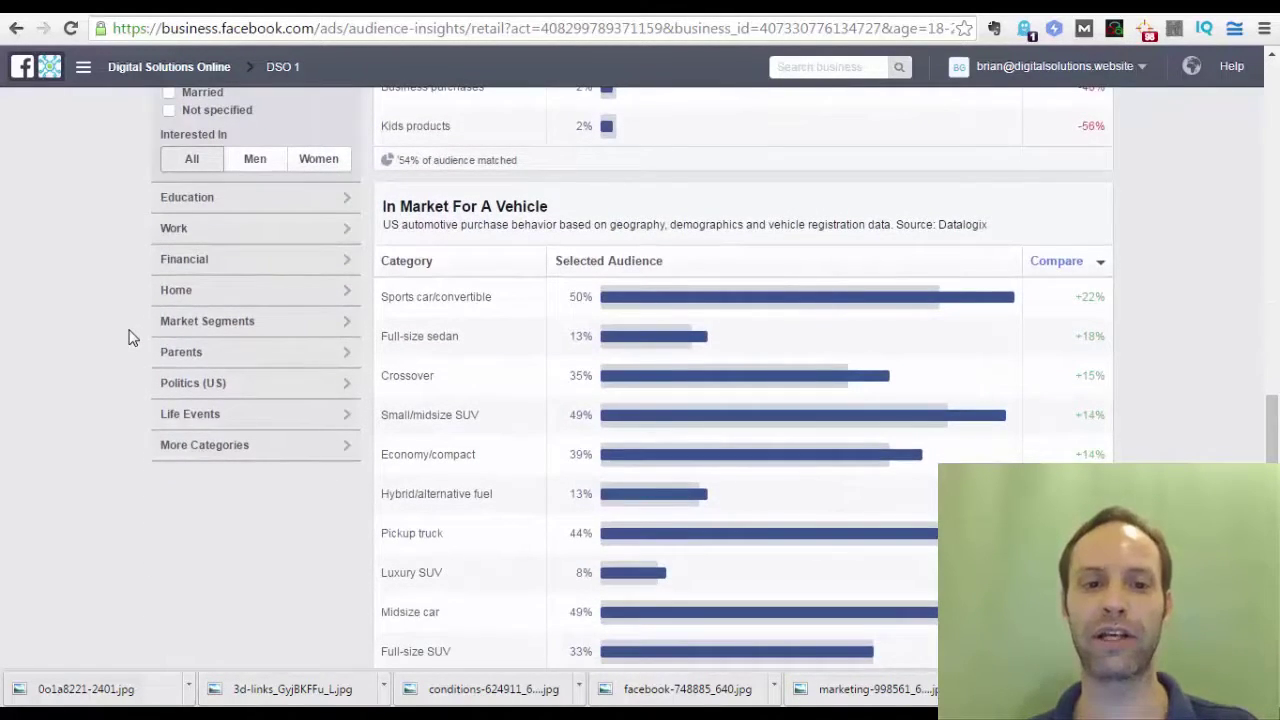
{"action": "scroll", "coordinate": [129, 335], "scroll_direction": "down", "scroll_amount": 2}
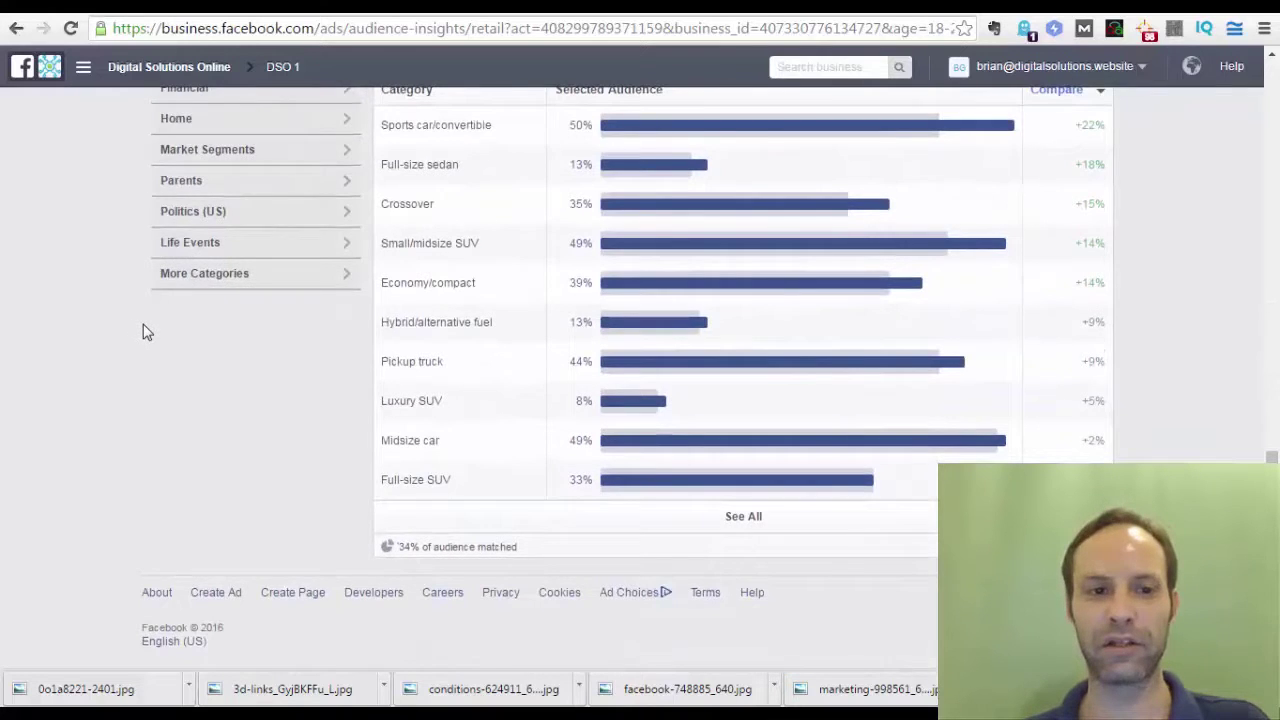
{"action": "scroll", "coordinate": [143, 331], "scroll_direction": "up", "scroll_amount": 10}
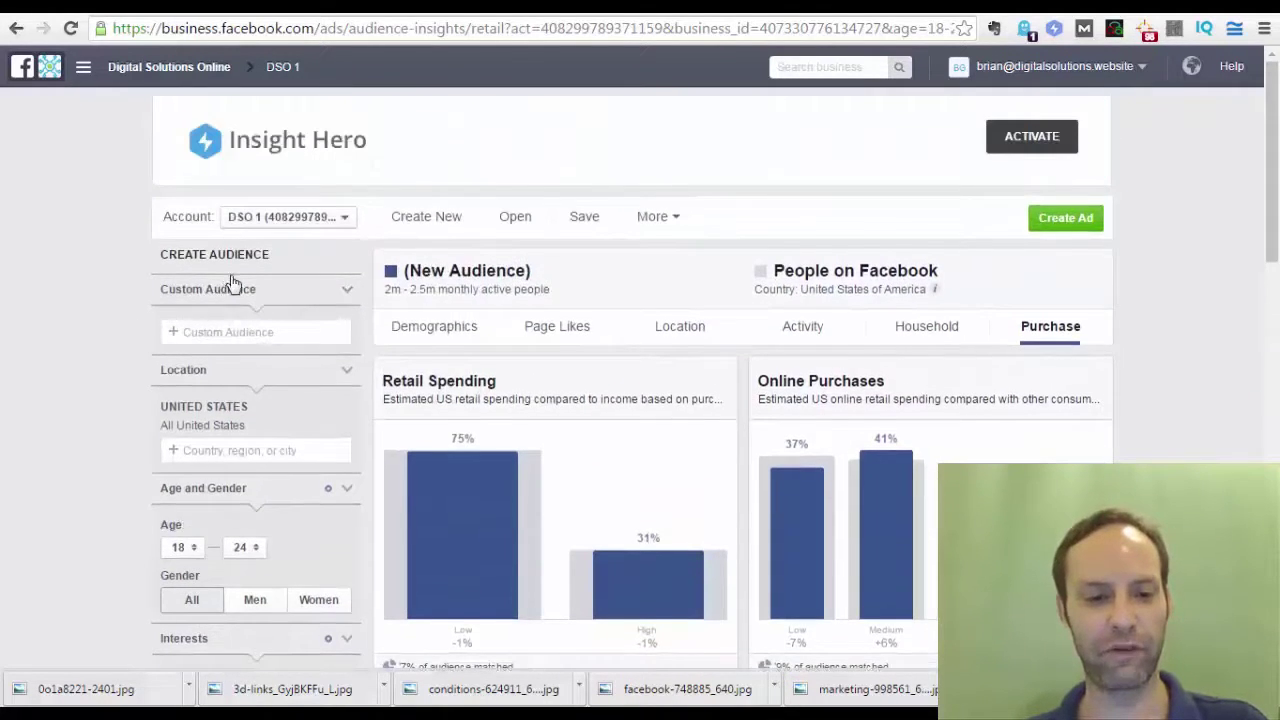
{"action": "scroll", "coordinate": [230, 283], "scroll_direction": "down", "scroll_amount": 10}
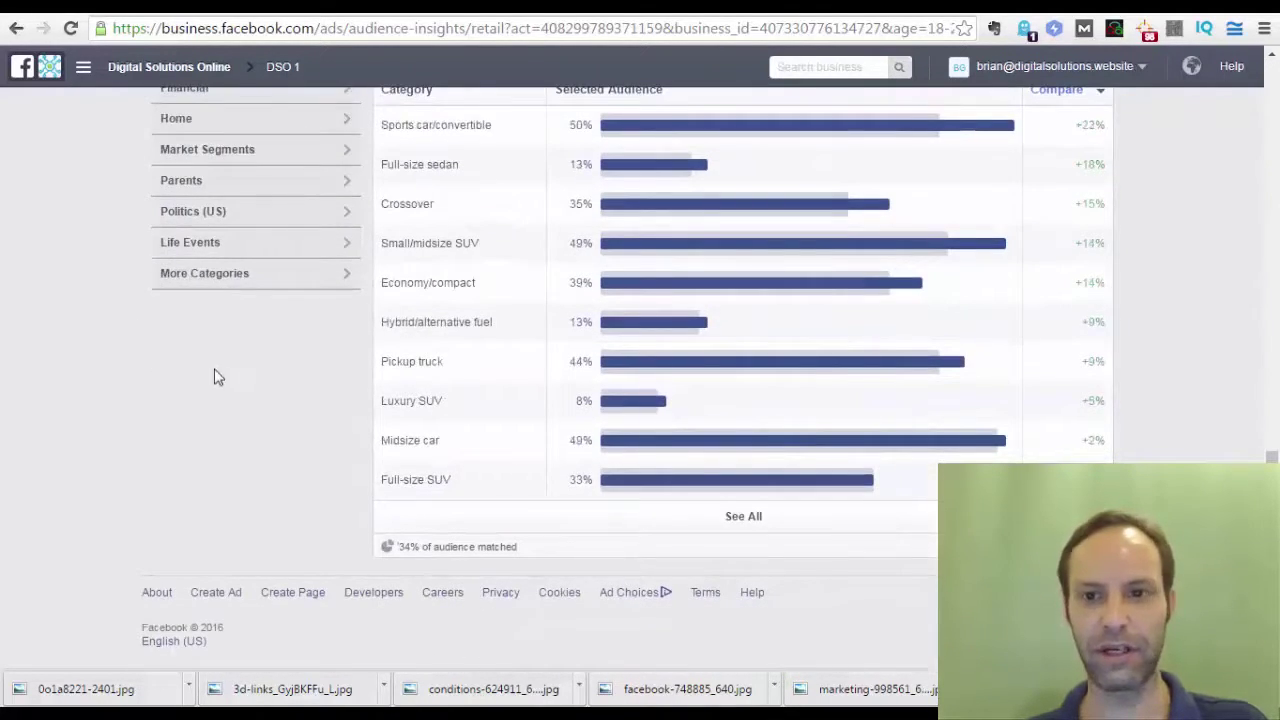
{"action": "scroll", "coordinate": [240, 286], "scroll_direction": "up", "scroll_amount": 10}
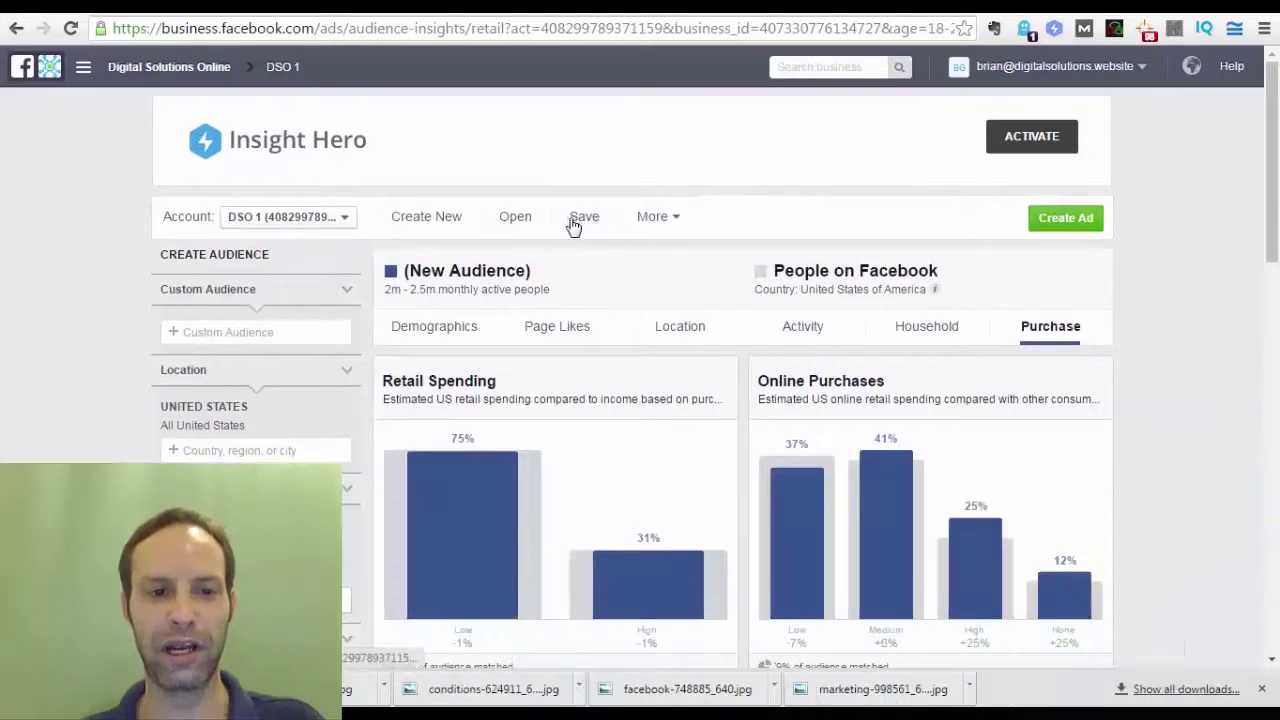
{"action": "left_click", "coordinate": [583, 217]}
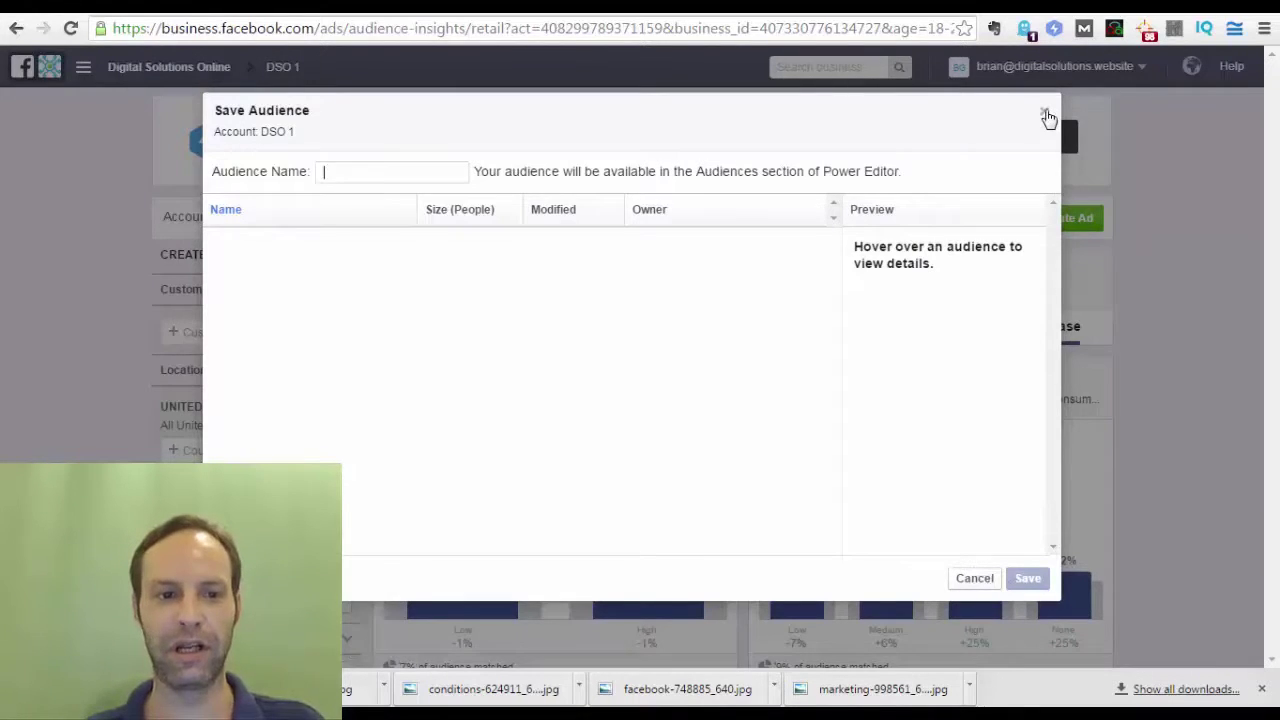
{"action": "left_click", "coordinate": [1045, 113]}
{"action": "scroll", "coordinate": [63, 350], "scroll_direction": "down", "scroll_amount": 10}
{"action": "scroll", "coordinate": [63, 350], "scroll_direction": "up", "scroll_amount": 1}
{"action": "scroll", "coordinate": [100, 380], "scroll_direction": "down", "scroll_amount": 5}
{"action": "scroll", "coordinate": [509, 406], "scroll_direction": "up", "scroll_amount": 15}
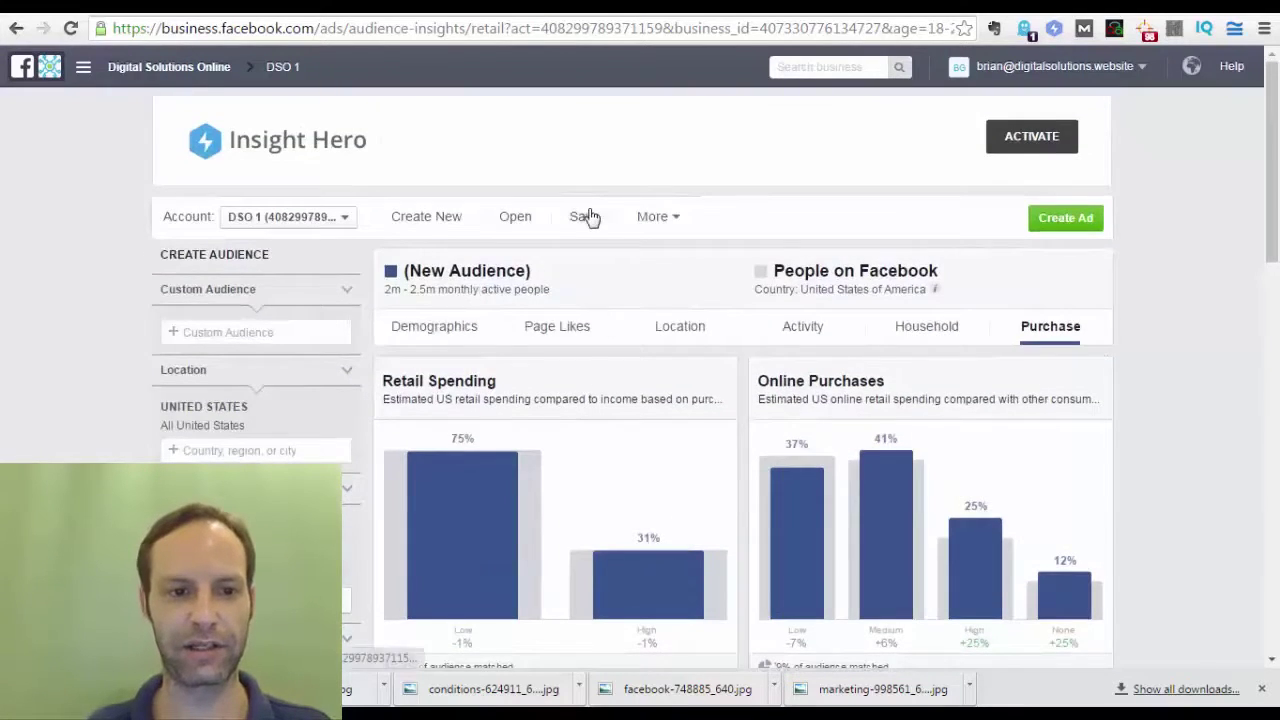
Step: Save the current audience under the name "bikini list"
{"action": "left_click", "coordinate": [584, 217]}
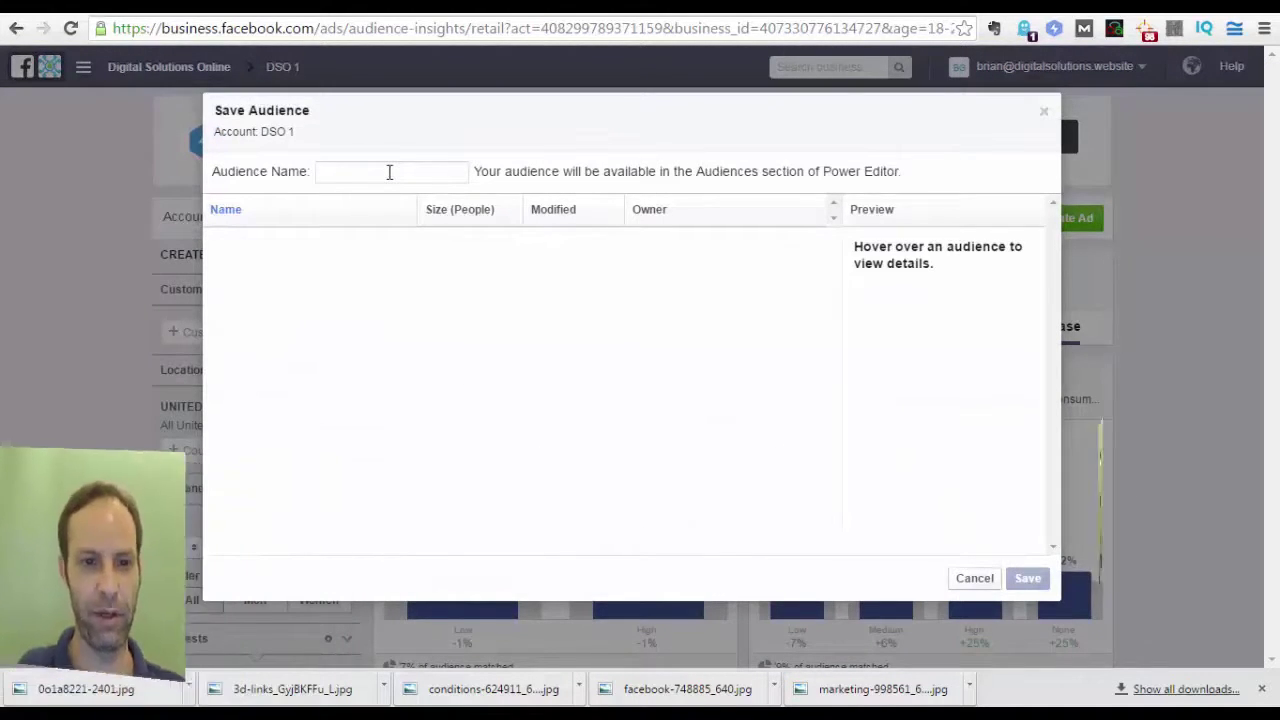
{"action": "type", "text": "bikini list"}
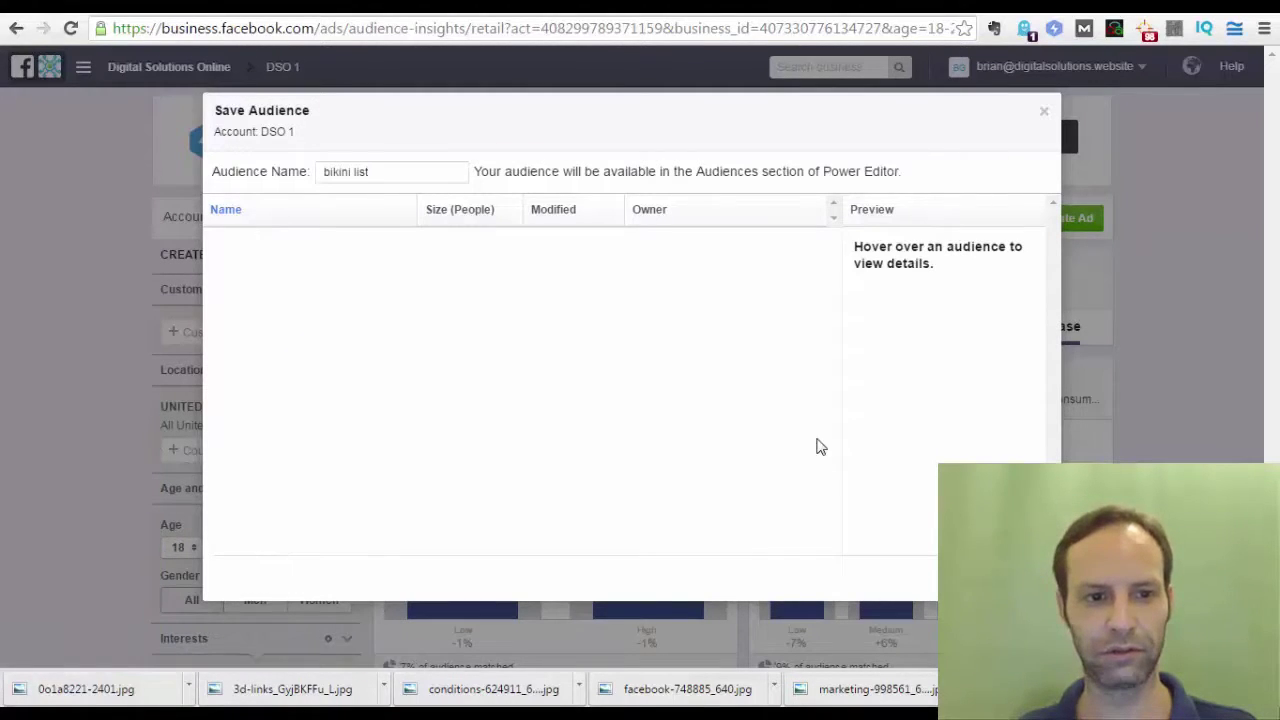
{"action": "key", "text": "Return"}
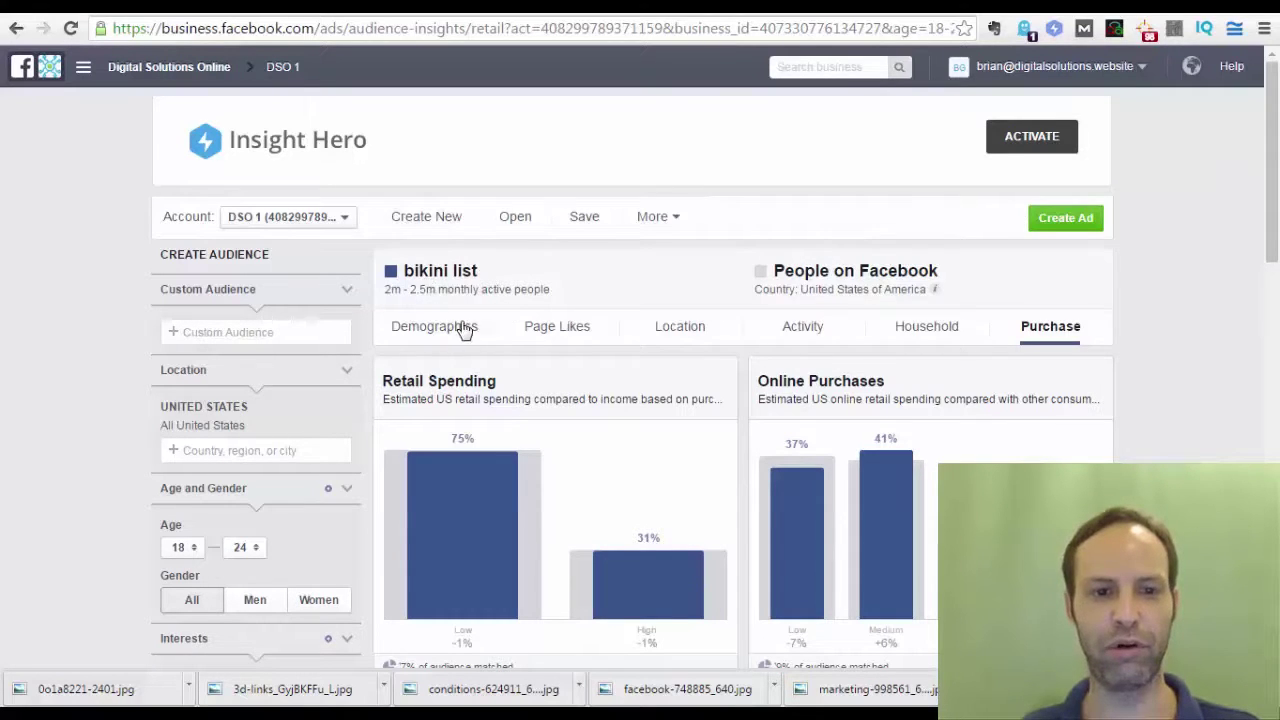
Step: Create an ad from the saved bikini list audience using the Ad Create Tool
{"action": "scroll", "coordinate": [150, 415], "scroll_direction": "down", "scroll_amount": 3}
{"action": "scroll", "coordinate": [191, 440], "scroll_direction": "up", "scroll_amount": 3}
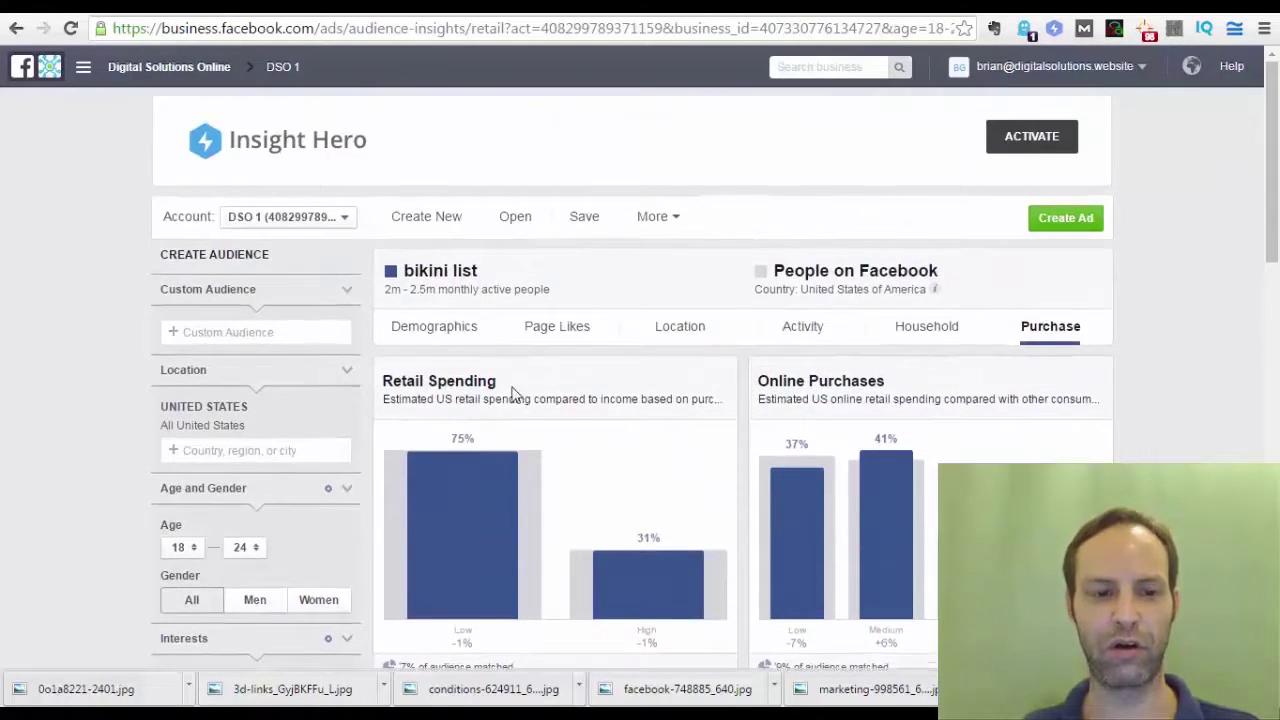
{"action": "scroll", "coordinate": [237, 509], "scroll_direction": "down", "scroll_amount": 4}
{"action": "scroll", "coordinate": [255, 483], "scroll_direction": "up", "scroll_amount": 2}
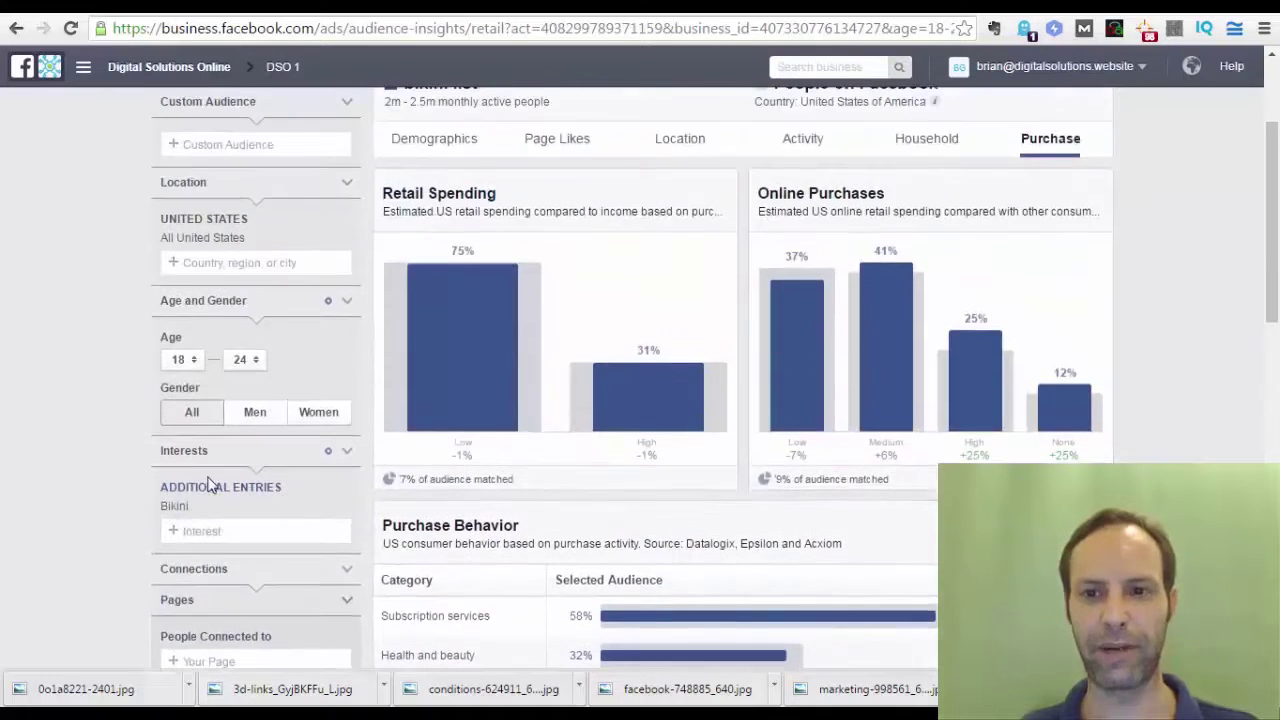
{"action": "scroll", "coordinate": [108, 517], "scroll_direction": "up", "scroll_amount": 3}
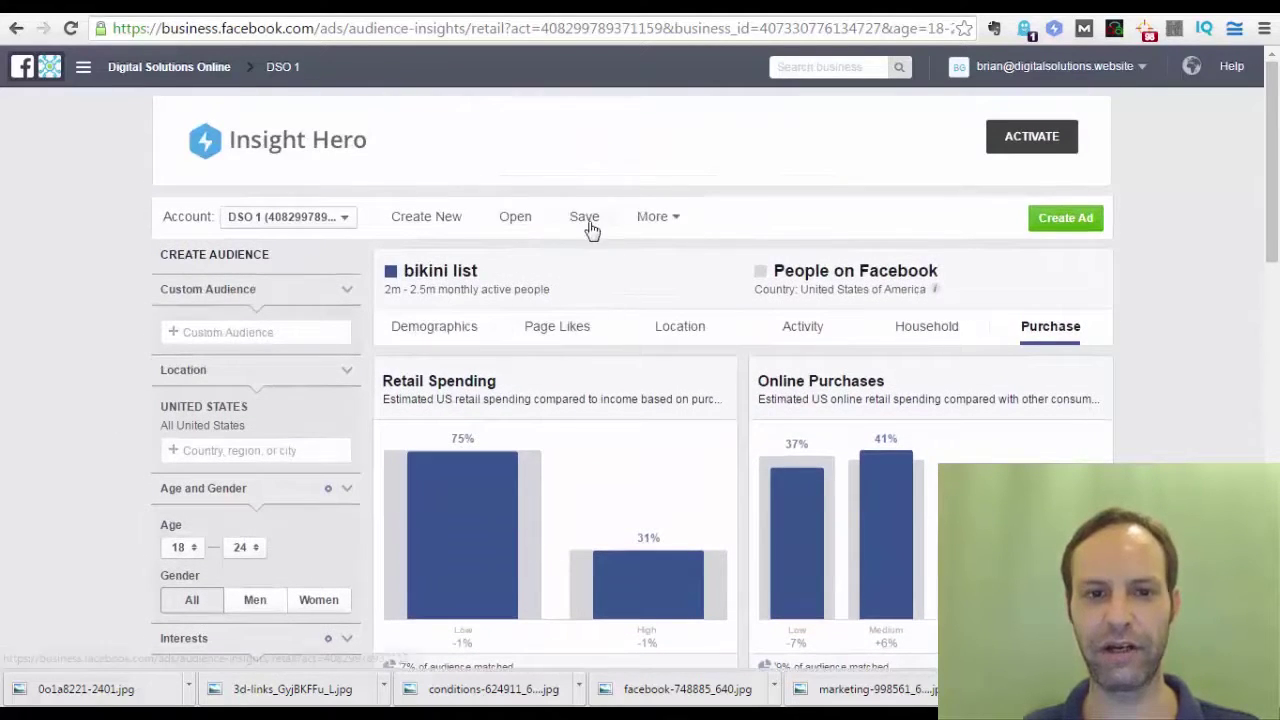
{"action": "left_click", "coordinate": [1087, 224]}
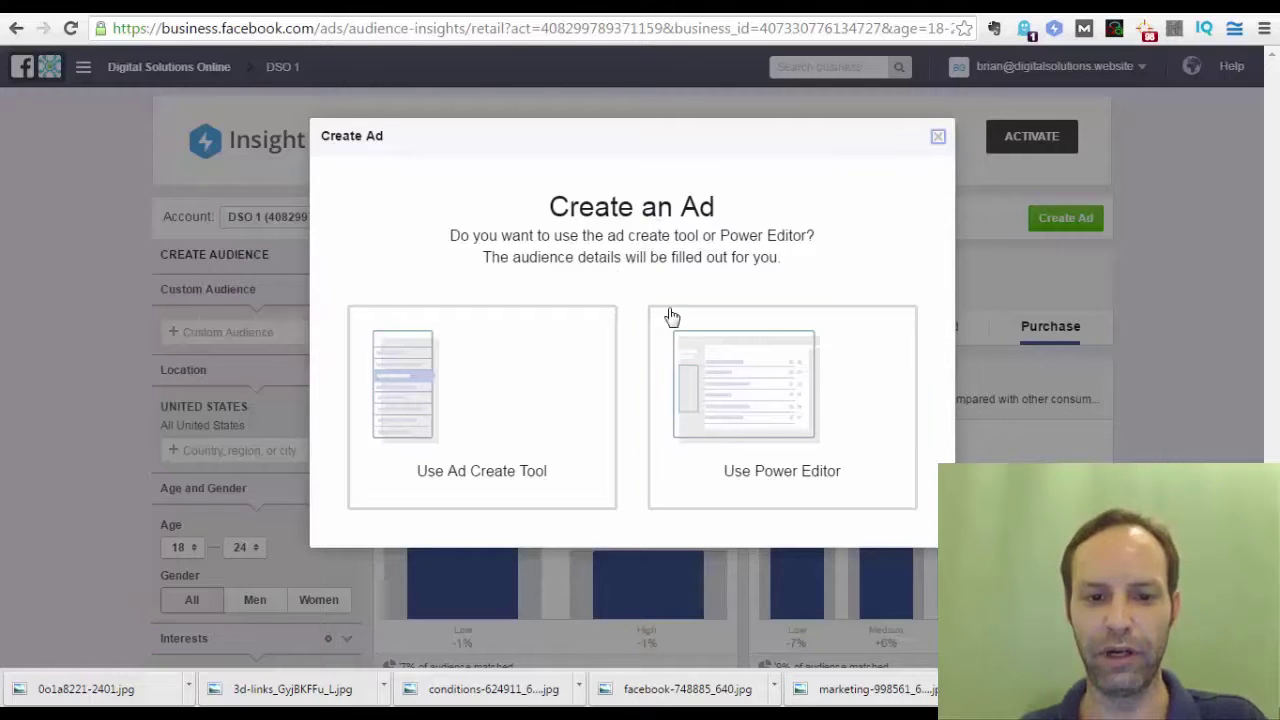
{"action": "left_click", "coordinate": [457, 405]}
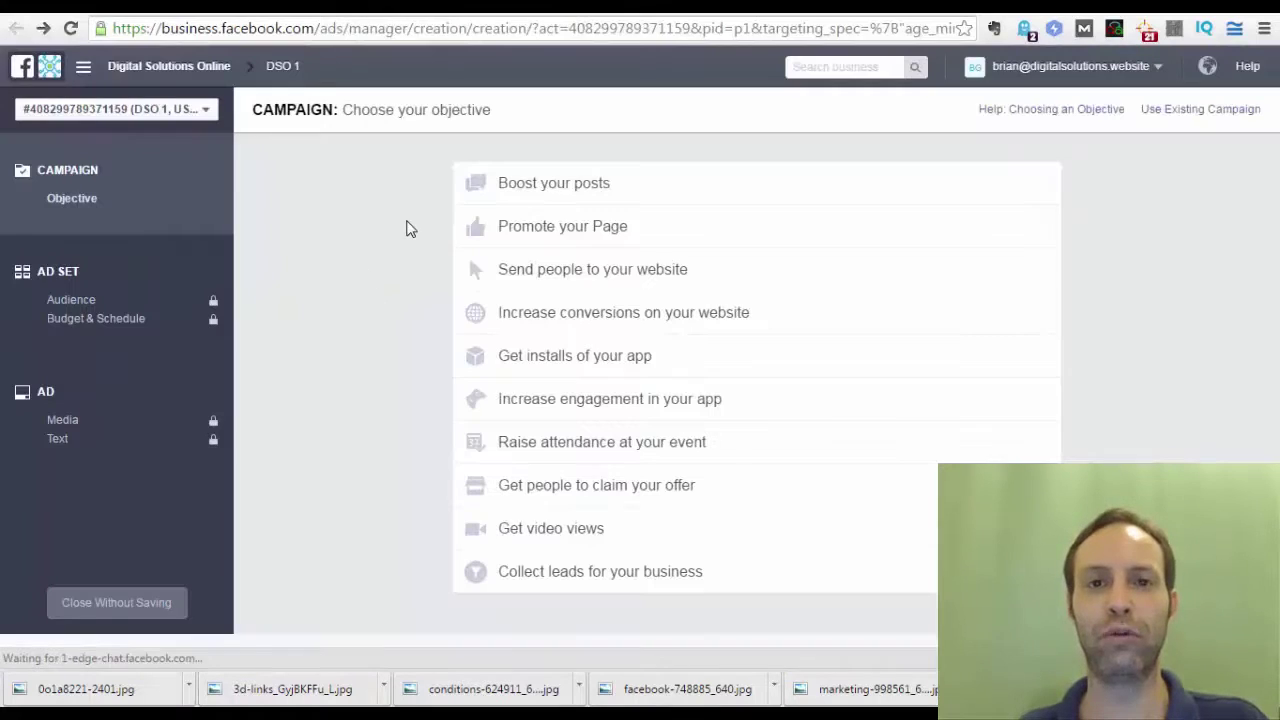
Step: Compare the campaign objectives and choose "Increase conversions on your website"
{"action": "mouse_move", "coordinate": [505, 190]}
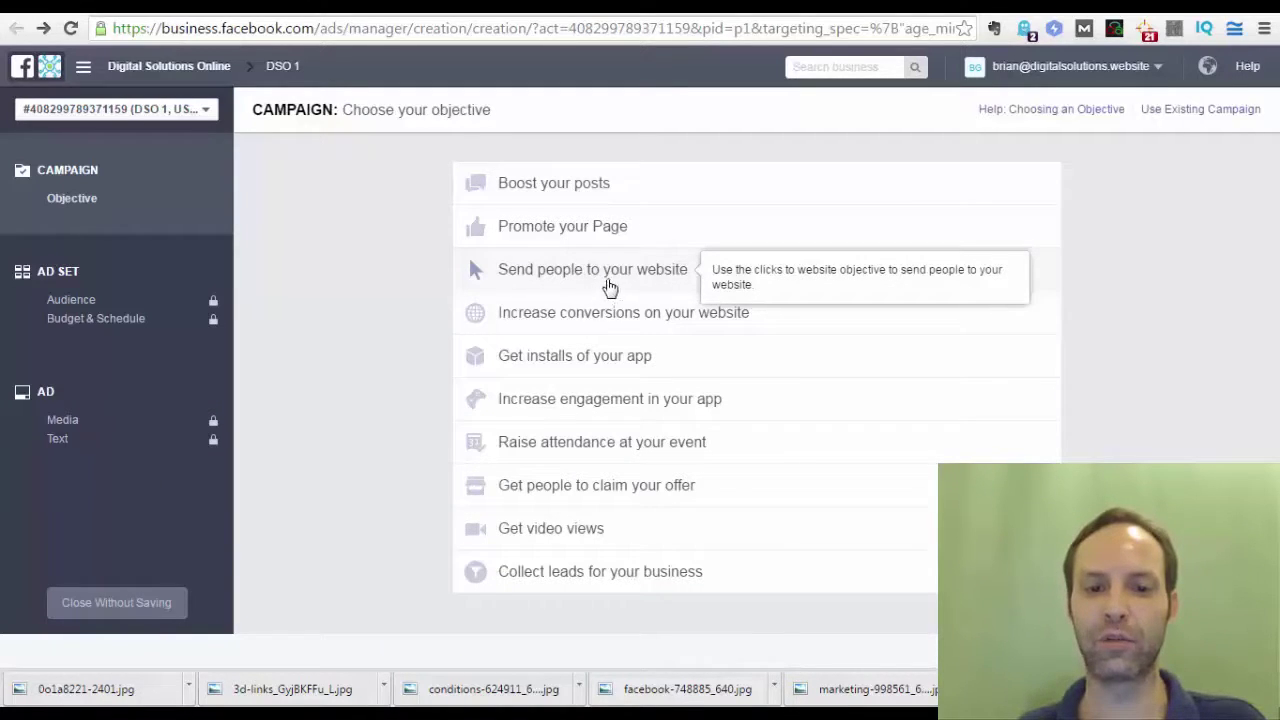
{"action": "mouse_move", "coordinate": [480, 323]}
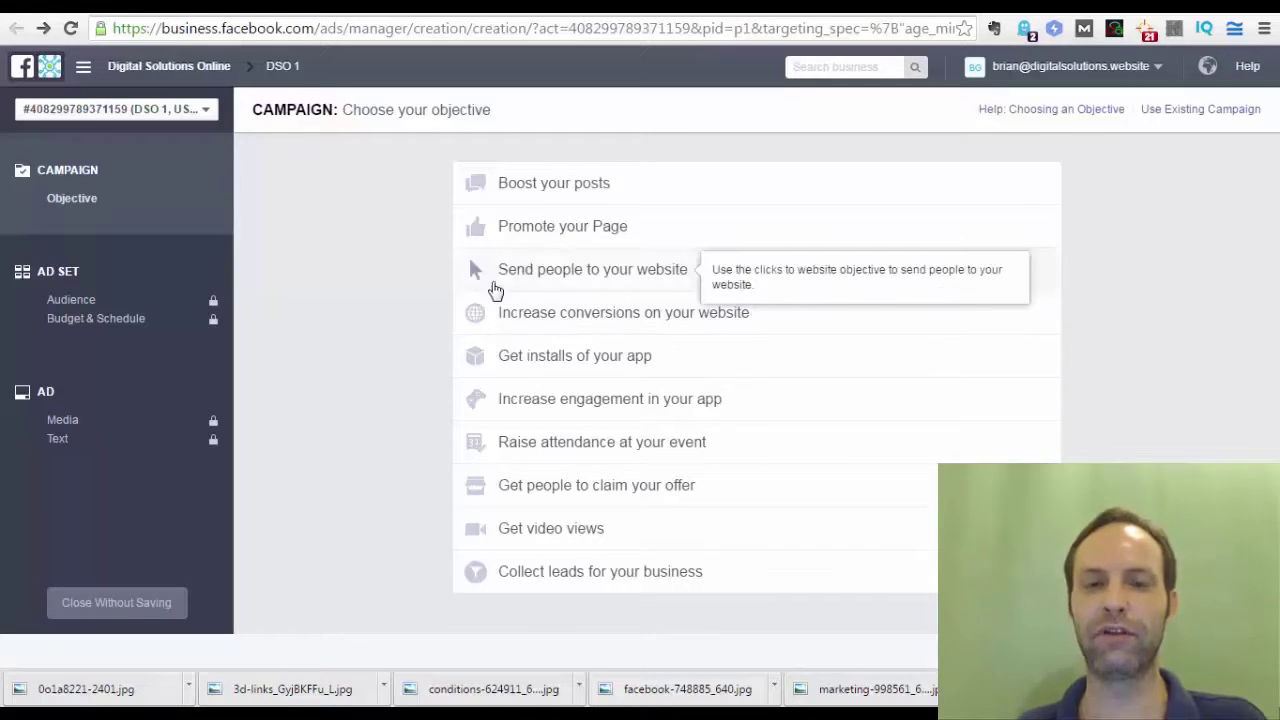
{"action": "mouse_move", "coordinate": [500, 271]}
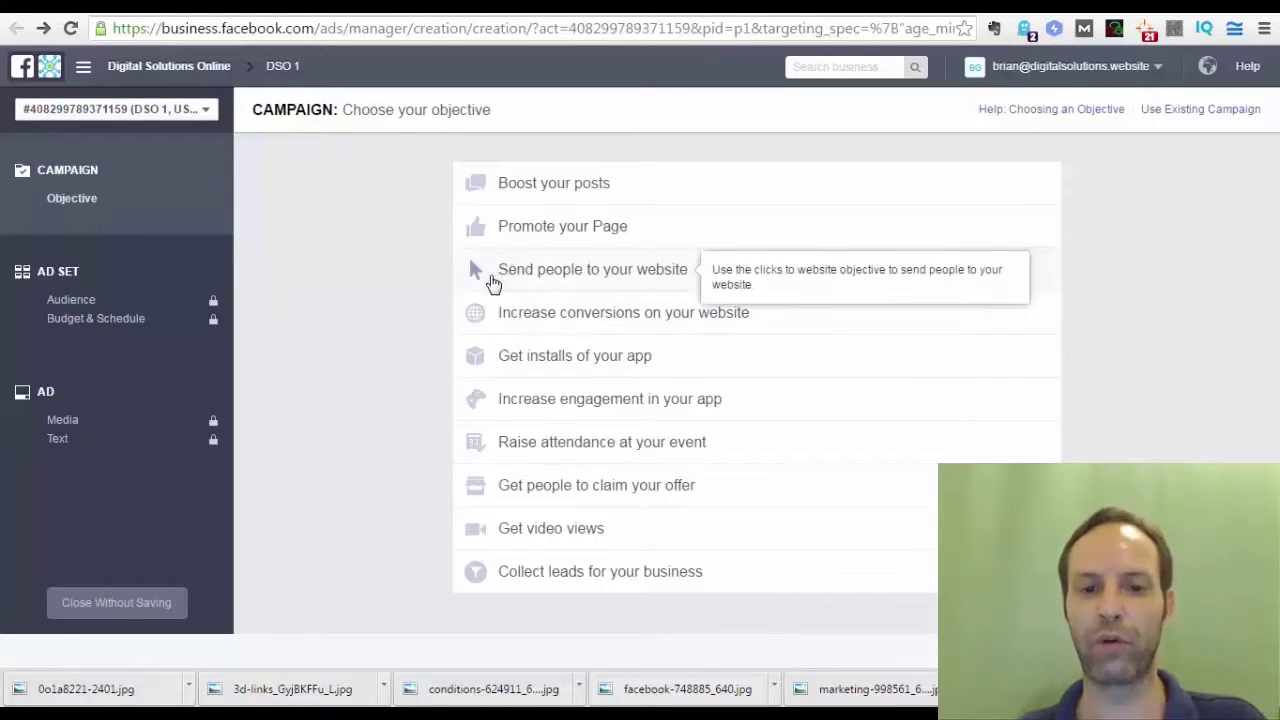
{"action": "mouse_move", "coordinate": [601, 331]}
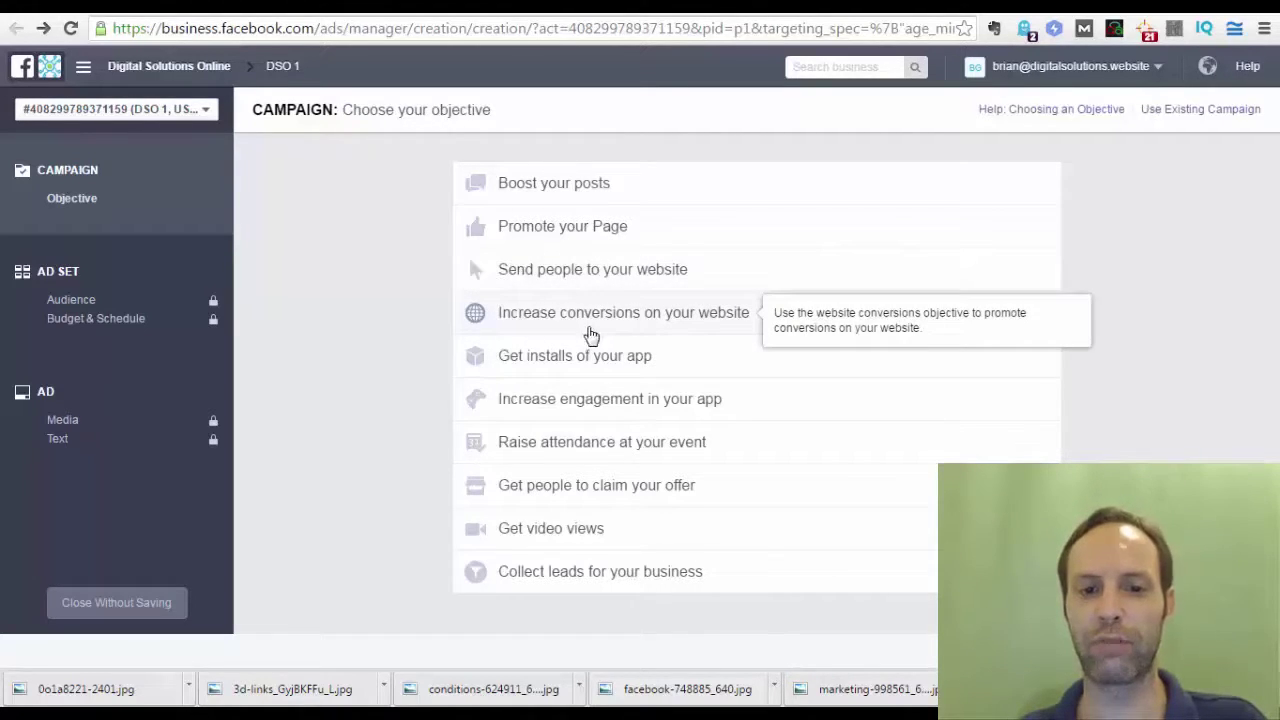
{"action": "mouse_move", "coordinate": [566, 277]}
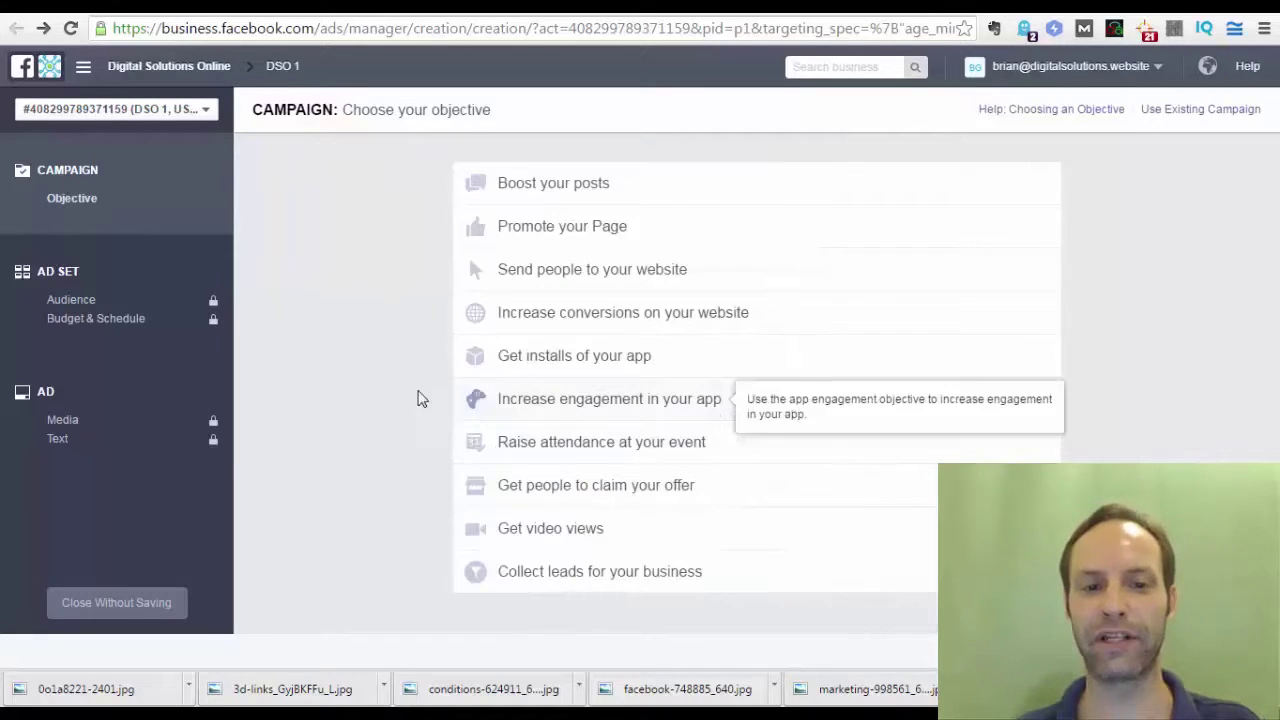
{"action": "left_click", "coordinate": [626, 318]}
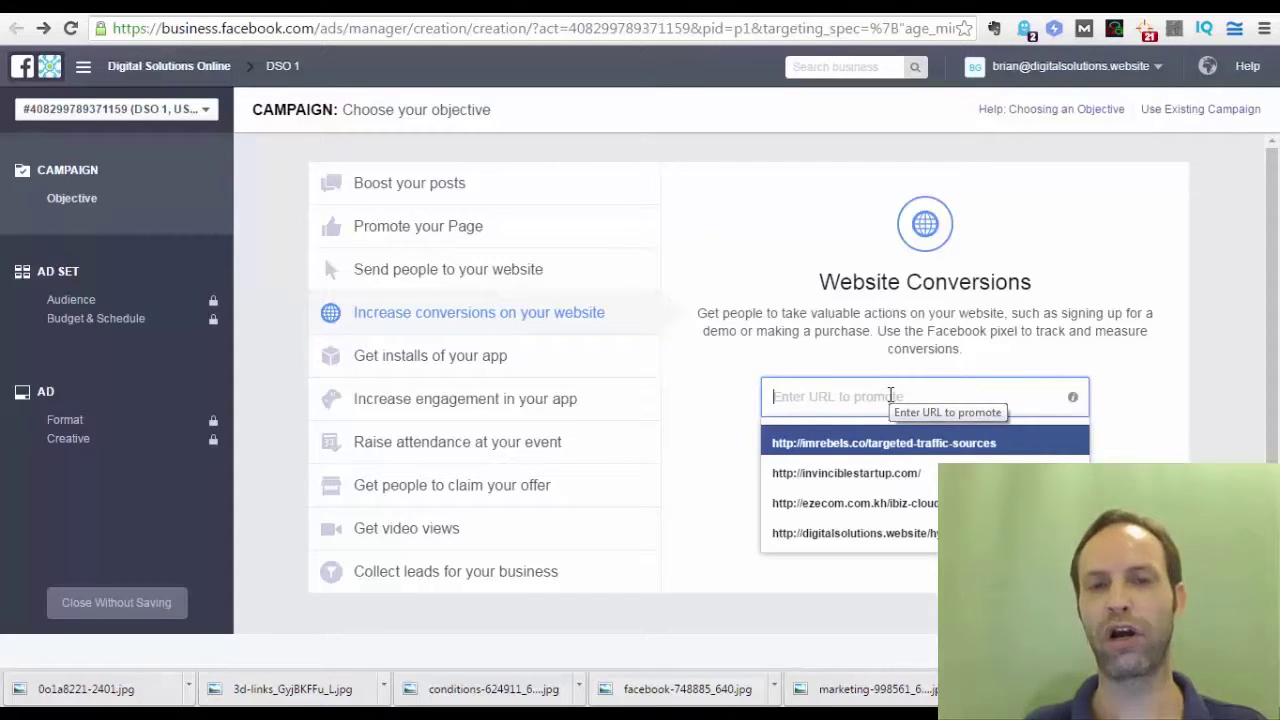
{"action": "type", "text": "www.fbappurlgoeshere.com"}
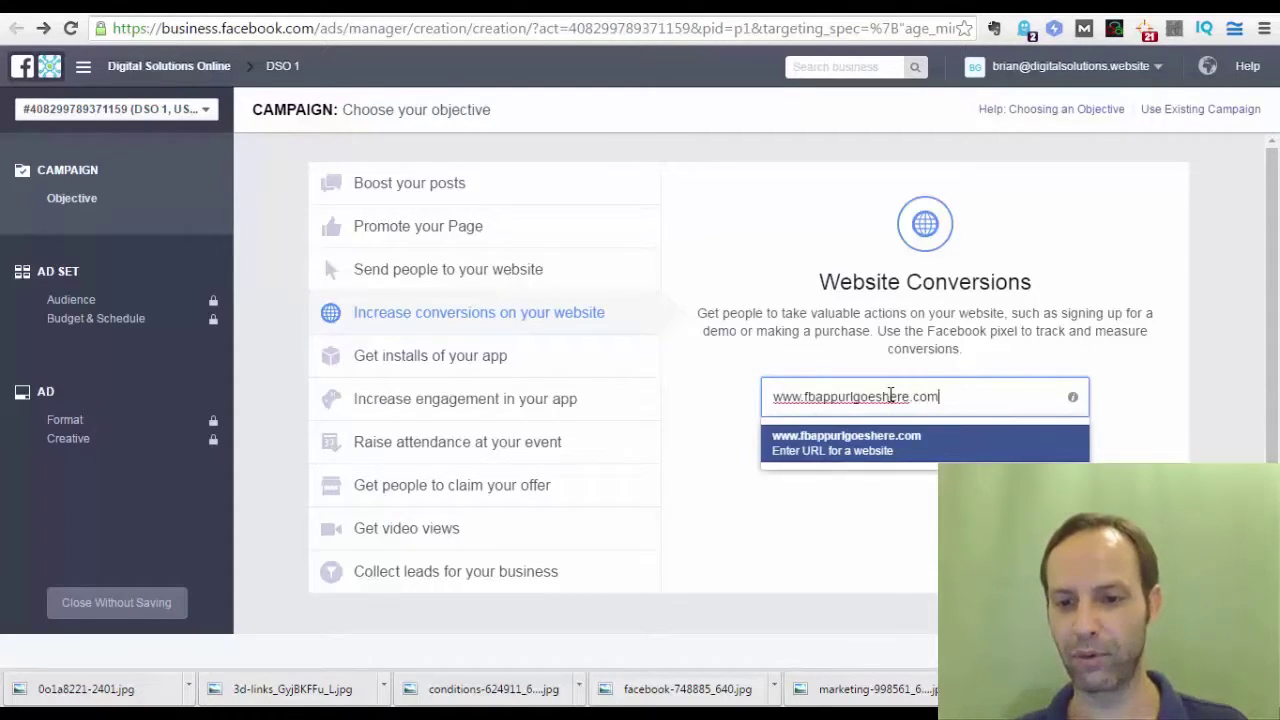
{"action": "left_click", "coordinate": [912, 531]}
{"action": "left_click_drag", "start_coordinate": [941, 396], "coordinate": [770, 416]}
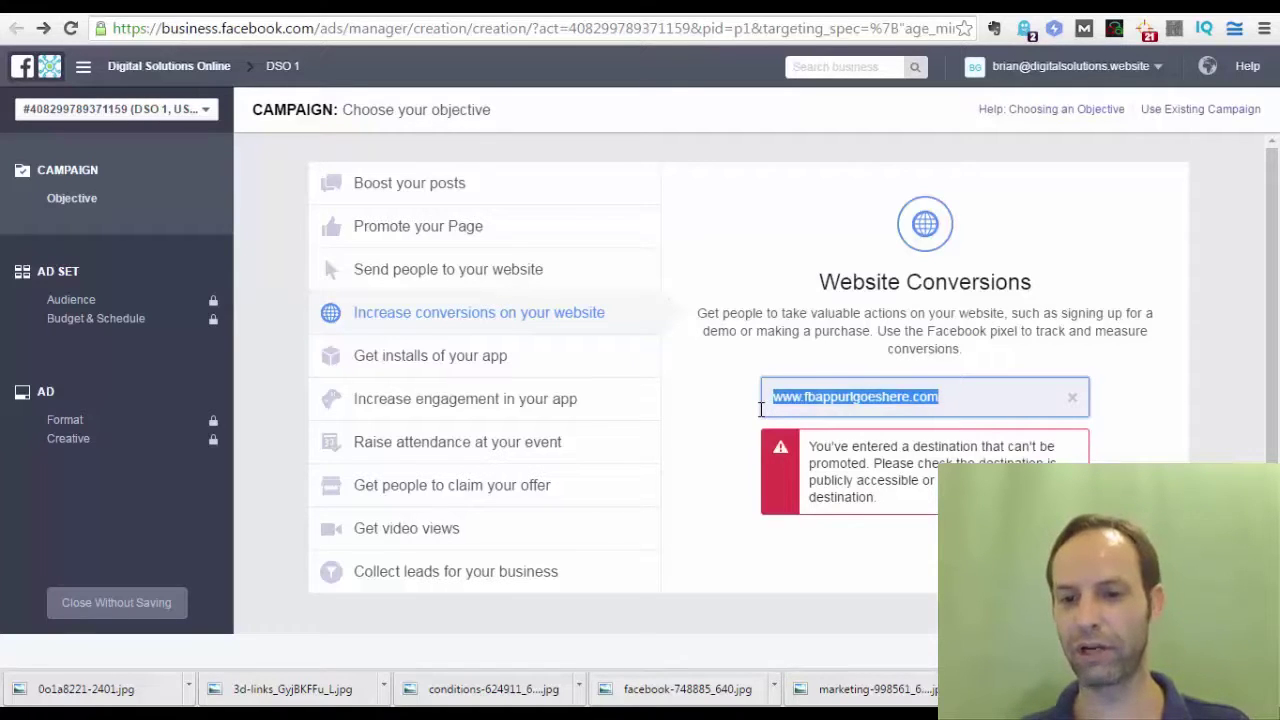
{"action": "scroll", "coordinate": [745, 415], "scroll_direction": "down", "scroll_amount": 3}
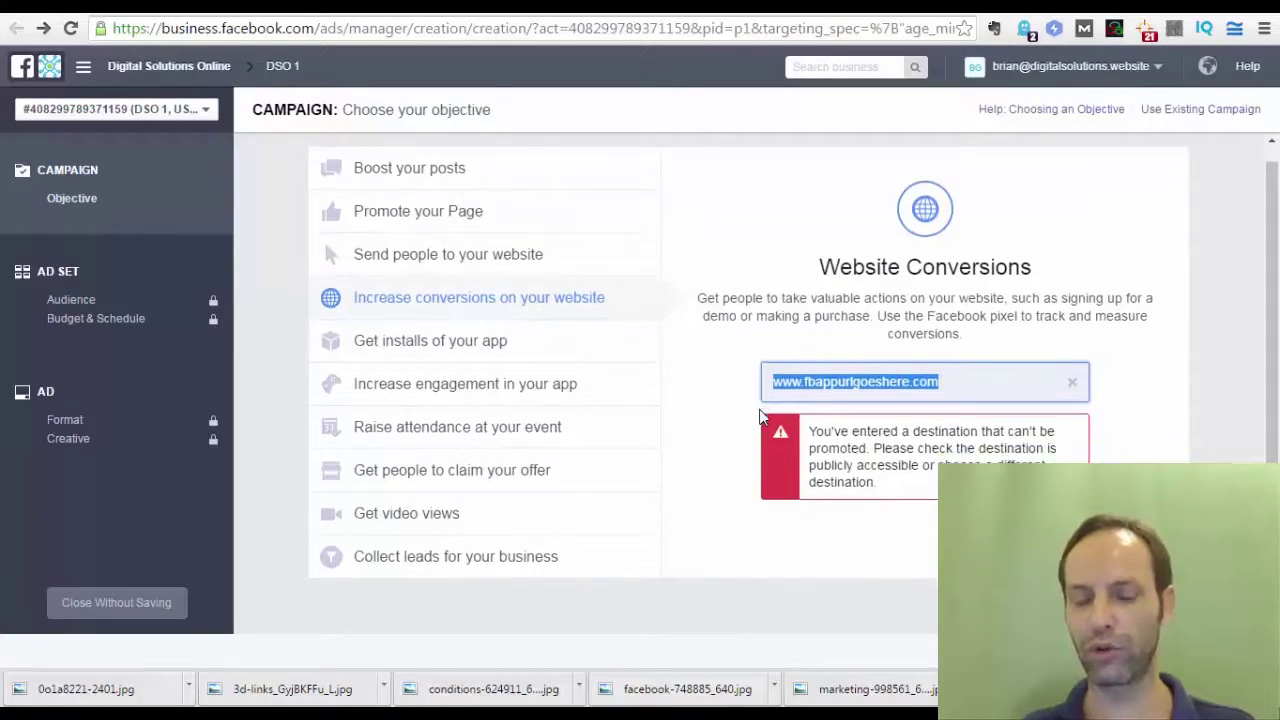
{"action": "type", "text": "http://amazing.com/"}
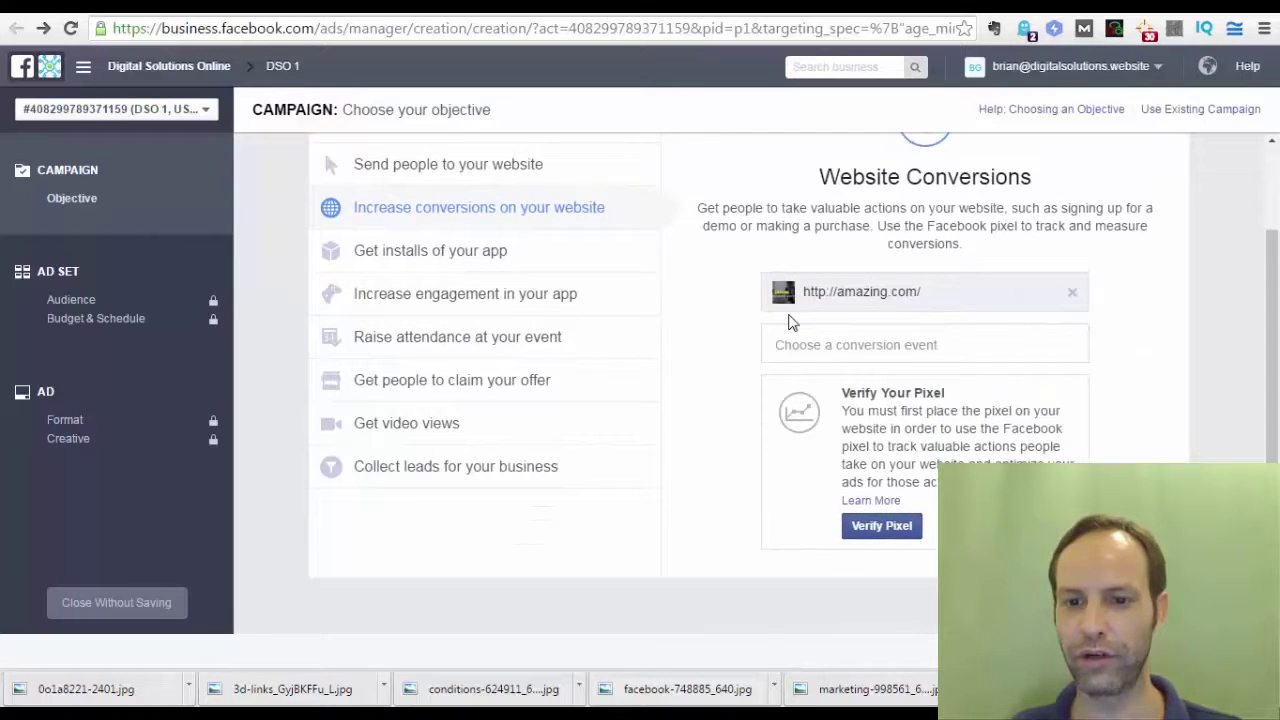
Step: Look through the available conversion events and choose View Content for the campaign
{"action": "scroll", "coordinate": [800, 322], "scroll_direction": "up", "scroll_amount": 1}
{"action": "scroll", "coordinate": [812, 345], "scroll_direction": "down", "scroll_amount": 1}
{"action": "left_click", "coordinate": [830, 346]}
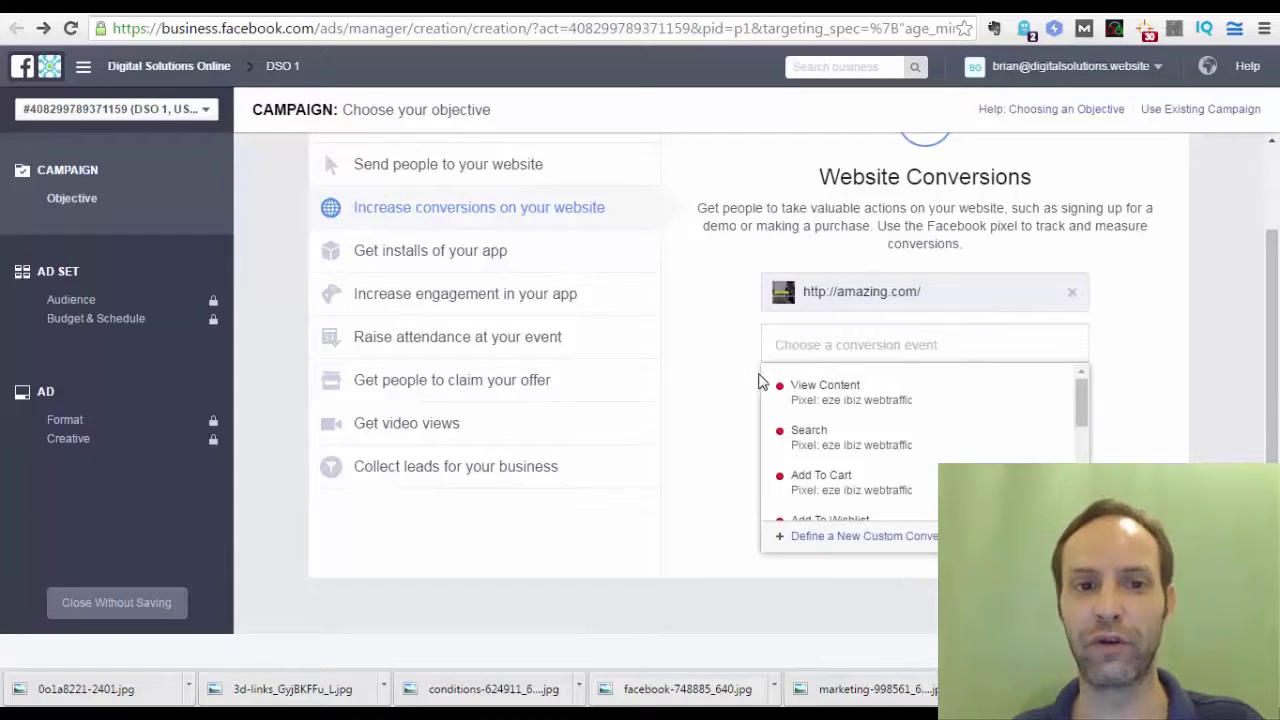
{"action": "mouse_move", "coordinate": [763, 385]}
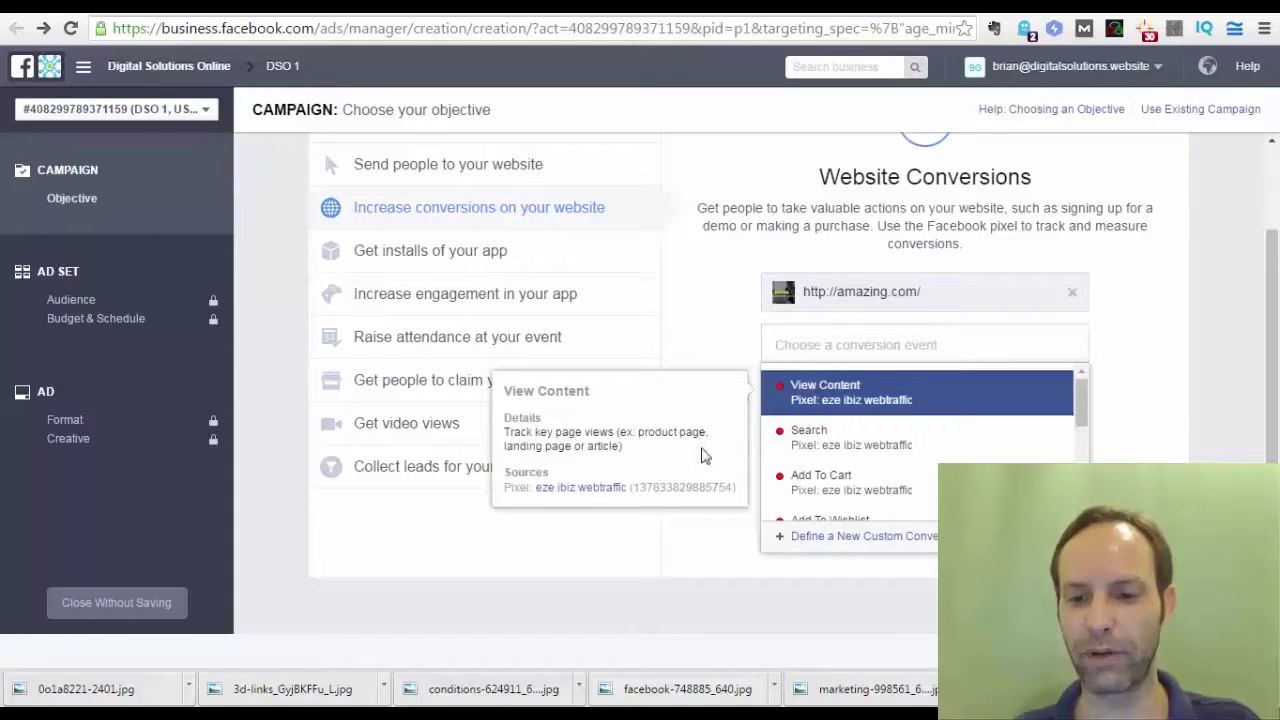
{"action": "scroll", "coordinate": [863, 435], "scroll_direction": "down", "scroll_amount": 1}
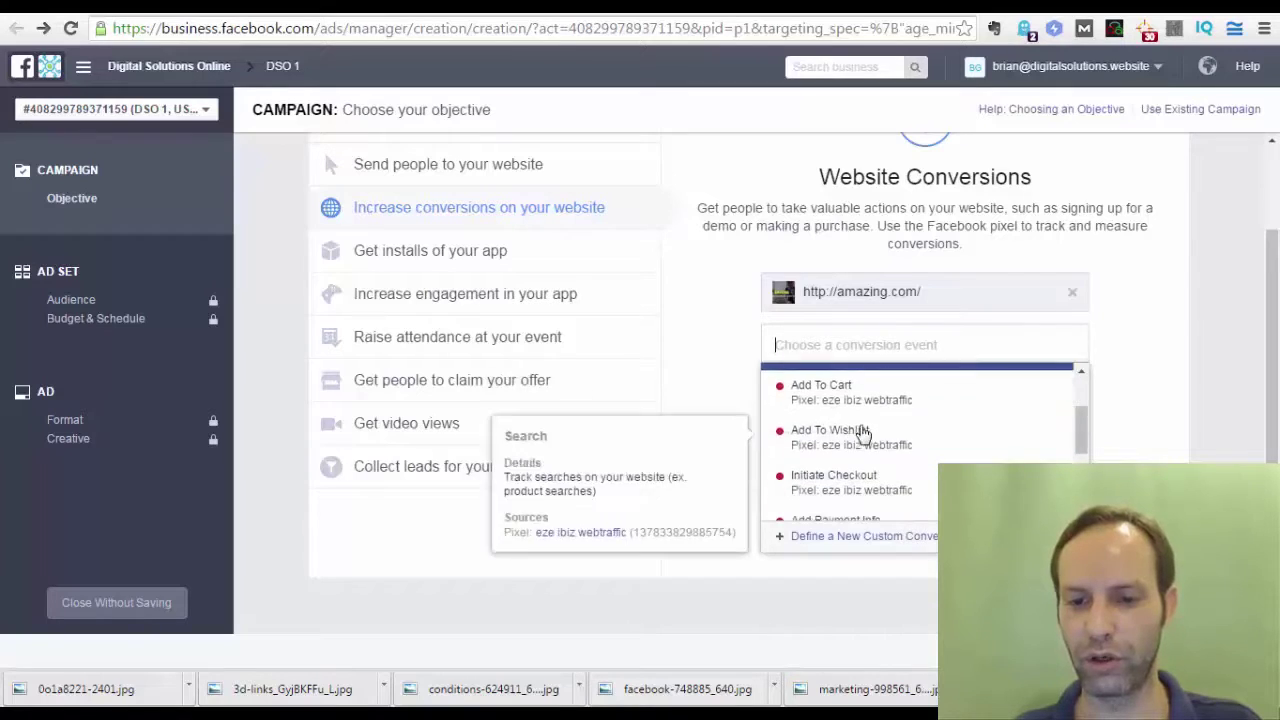
{"action": "left_click", "coordinate": [697, 365]}
{"action": "scroll", "coordinate": [697, 365], "scroll_direction": "down", "scroll_amount": 1}
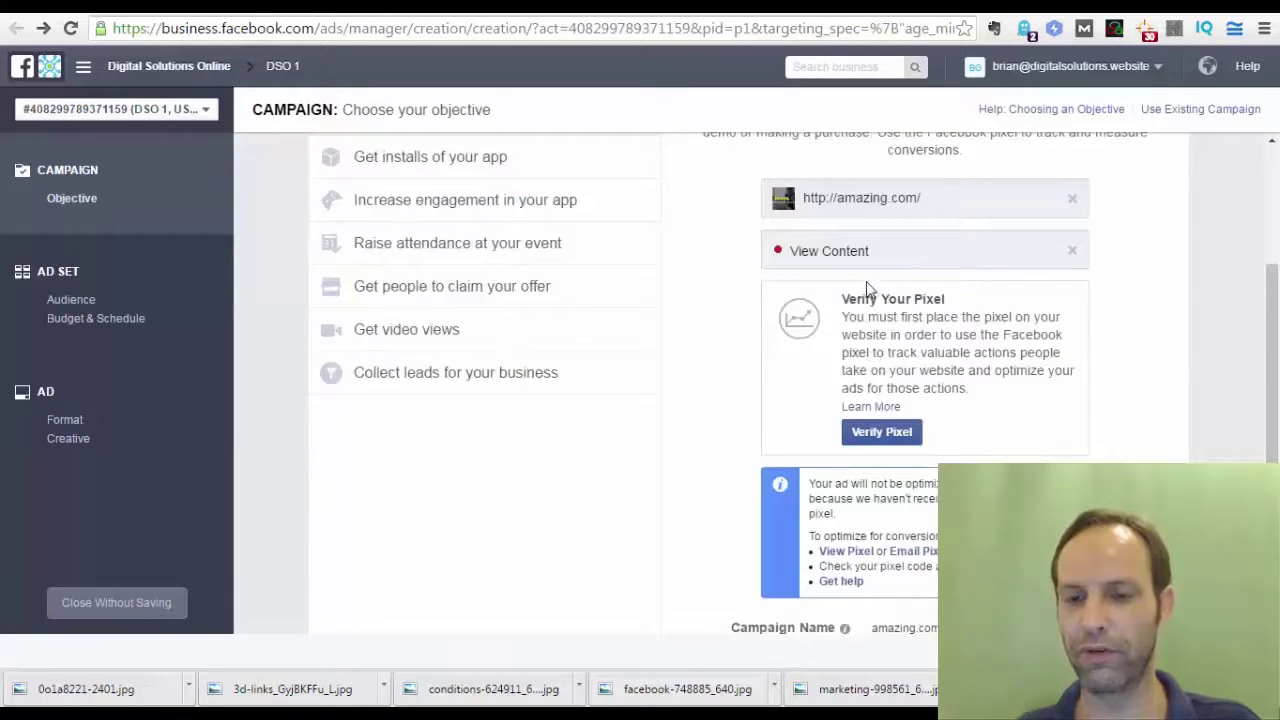
Step: Continue to the ad set's audience and budget settings and load the saved audience "bikini list"
{"action": "scroll", "coordinate": [771, 300], "scroll_direction": "down", "scroll_amount": 1}
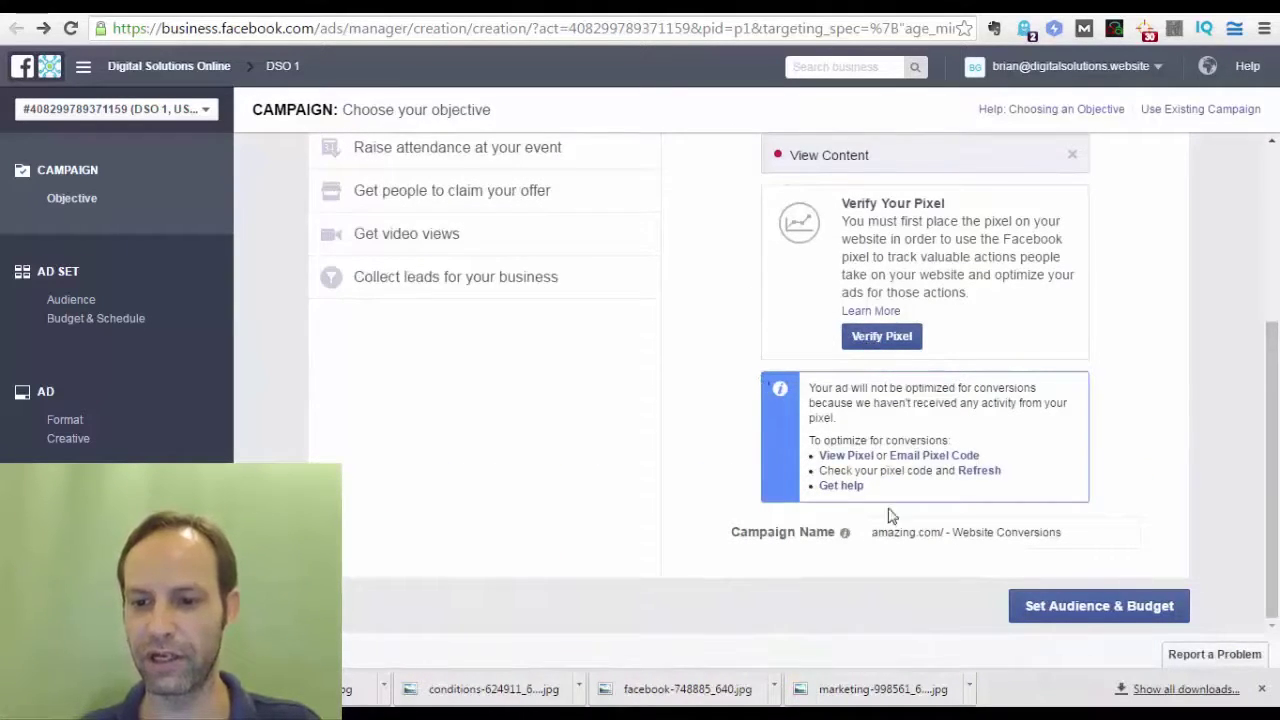
{"action": "left_click", "coordinate": [1110, 608]}
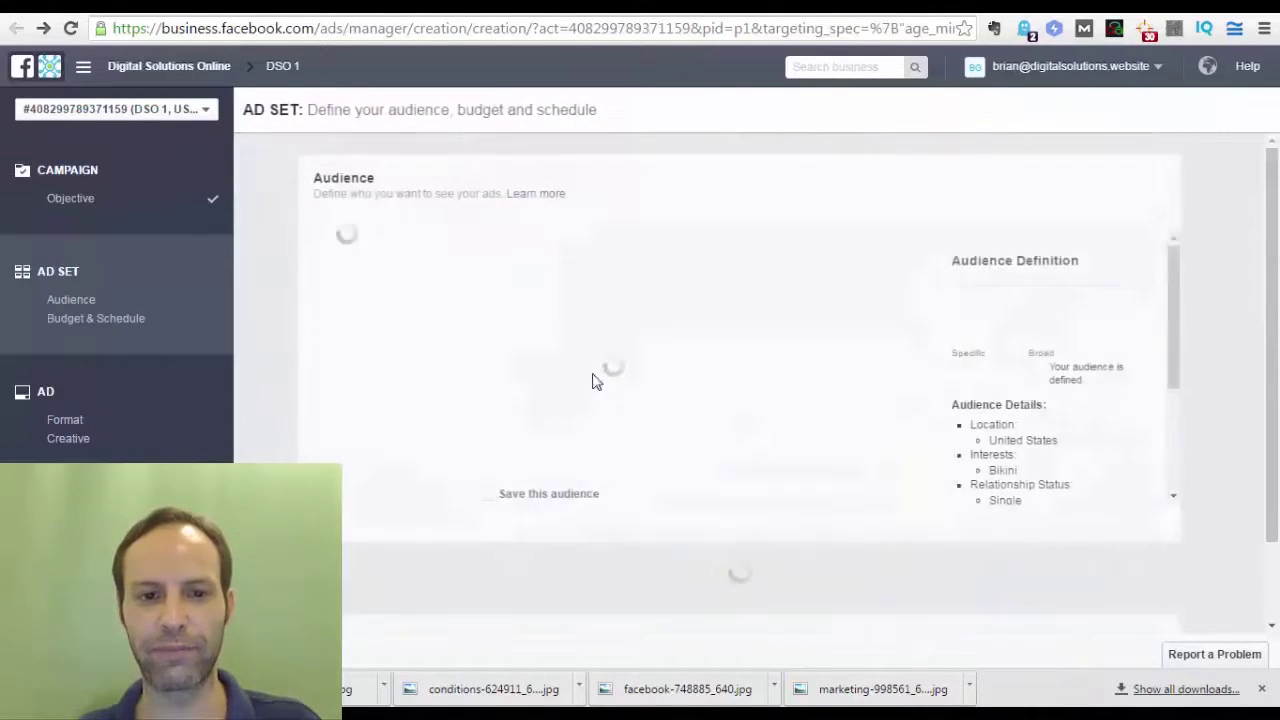
{"action": "left_click", "coordinate": [452, 209]}
{"action": "left_click", "coordinate": [455, 210]}
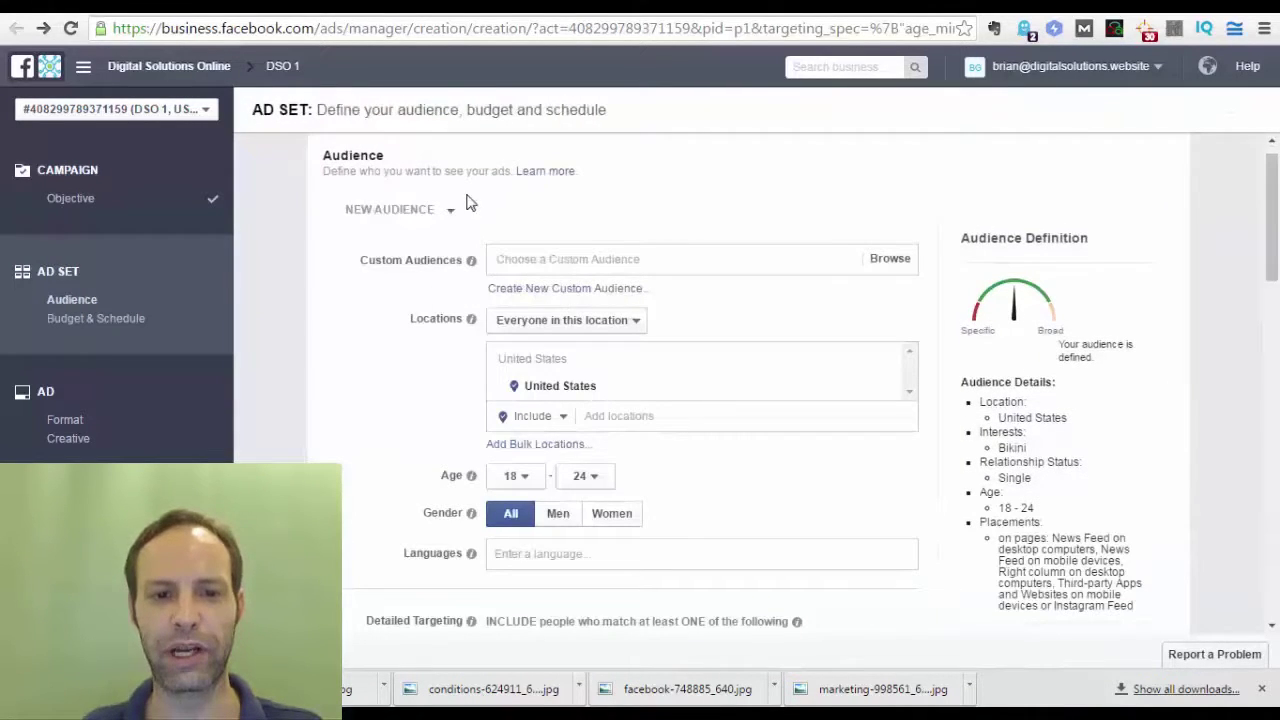
{"action": "left_click", "coordinate": [452, 212]}
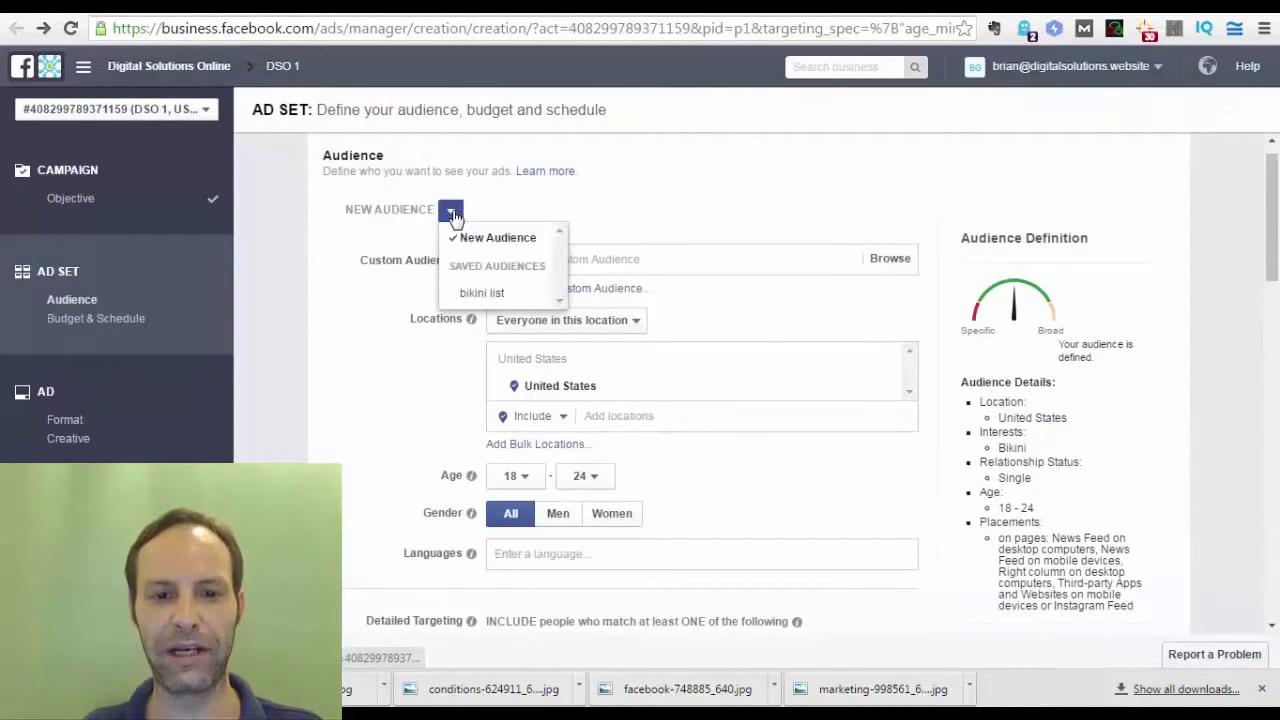
{"action": "left_click", "coordinate": [483, 293]}
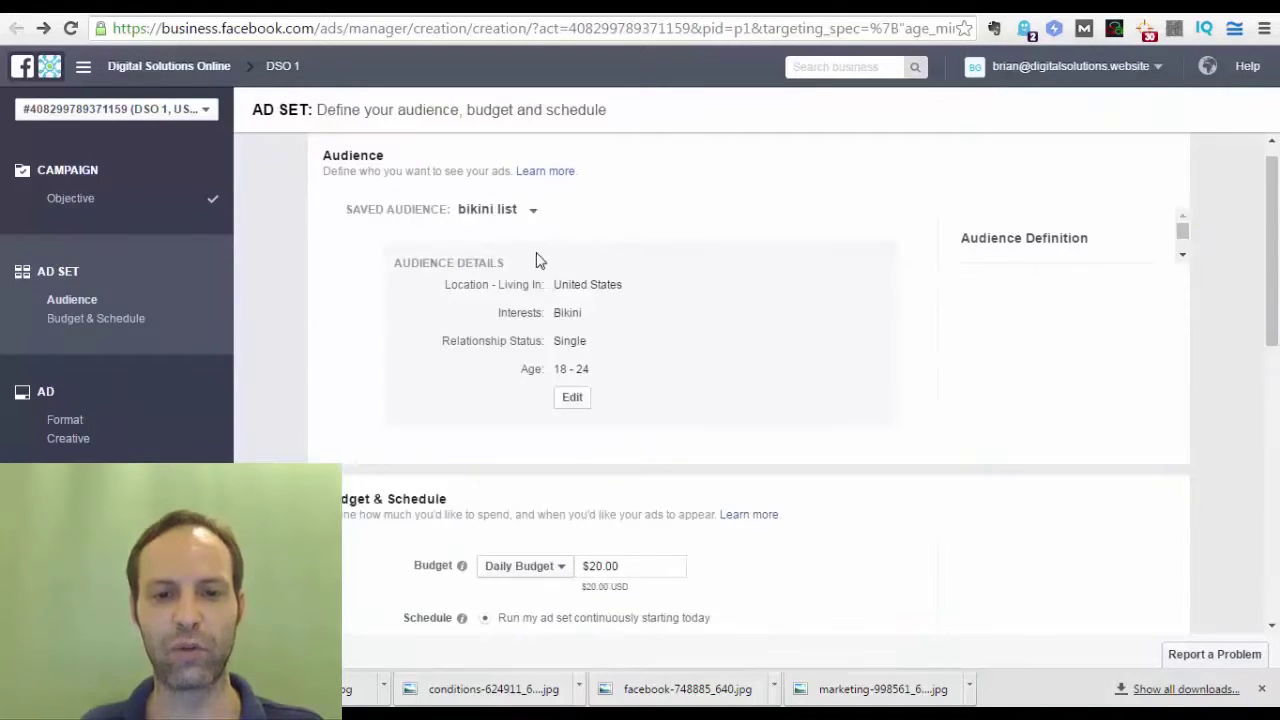
Step: Review the ad set's saved audience details along with its budget, schedule, delivery optimization and bid settings
{"action": "scroll", "coordinate": [566, 318], "scroll_direction": "down", "scroll_amount": 1}
{"action": "scroll", "coordinate": [564, 318], "scroll_direction": "up", "scroll_amount": 1}
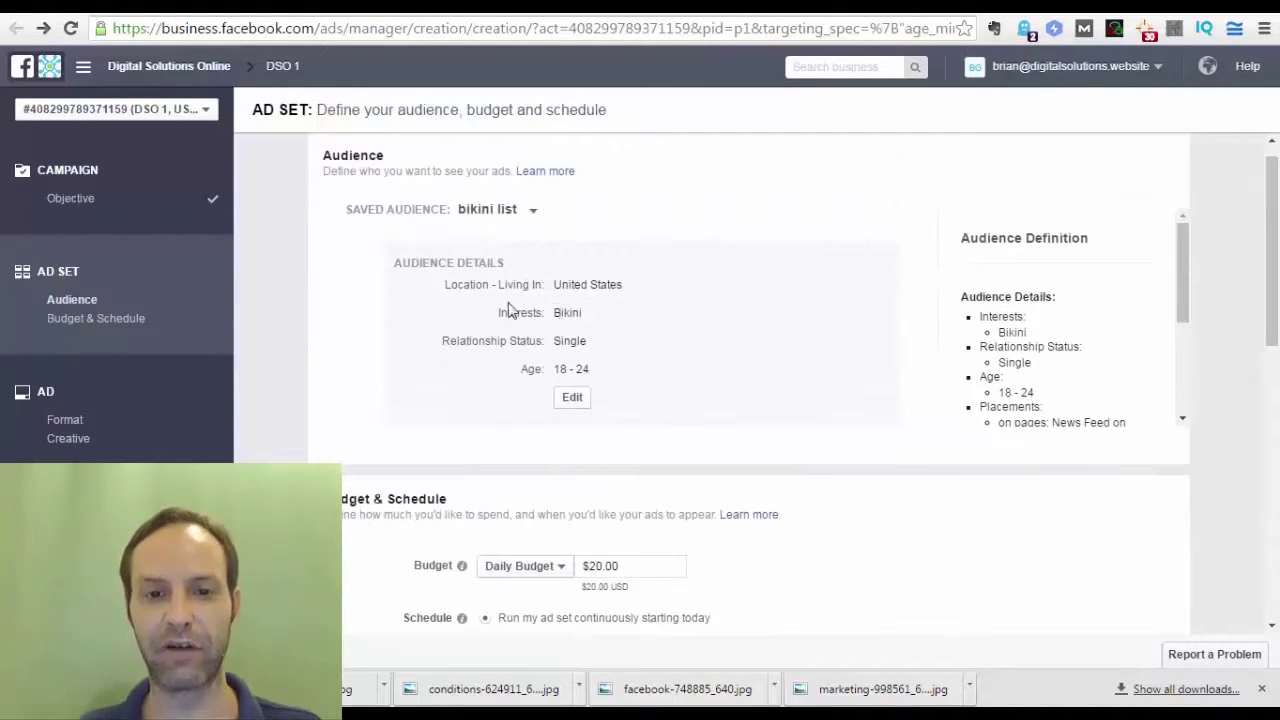
{"action": "scroll", "coordinate": [478, 283], "scroll_direction": "down", "scroll_amount": 2}
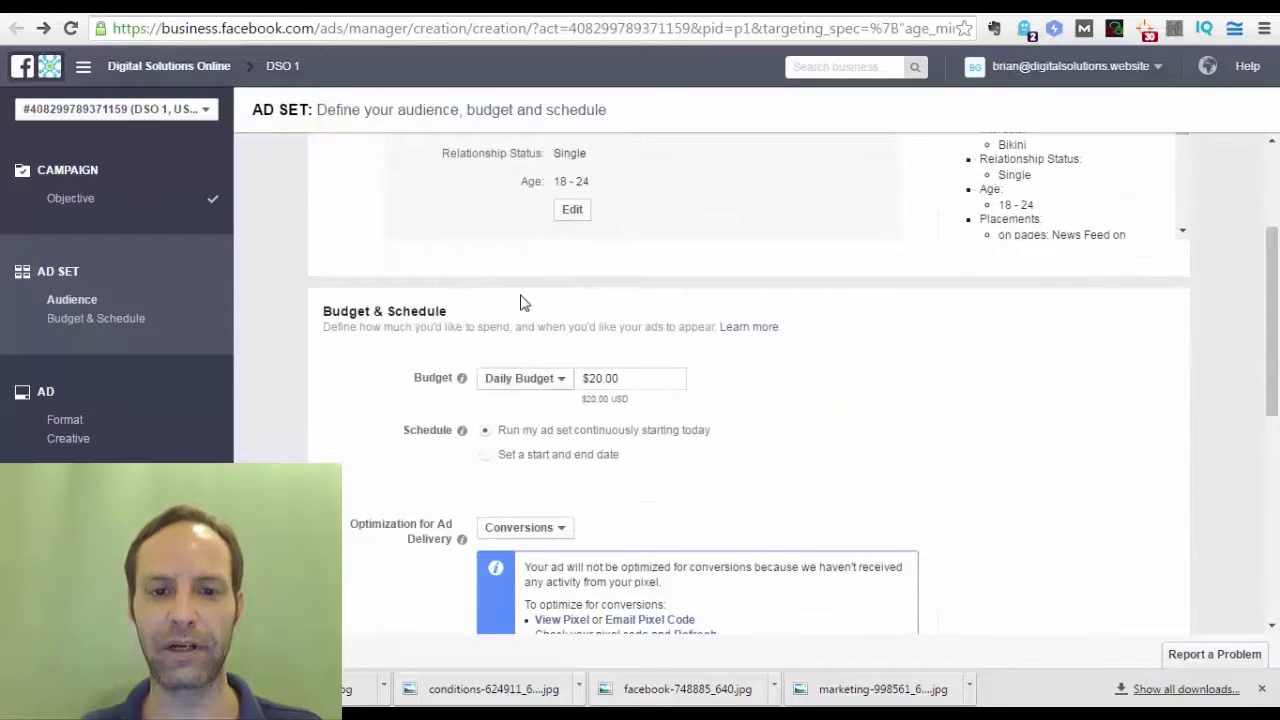
{"action": "scroll", "coordinate": [537, 305], "scroll_direction": "up", "scroll_amount": 2}
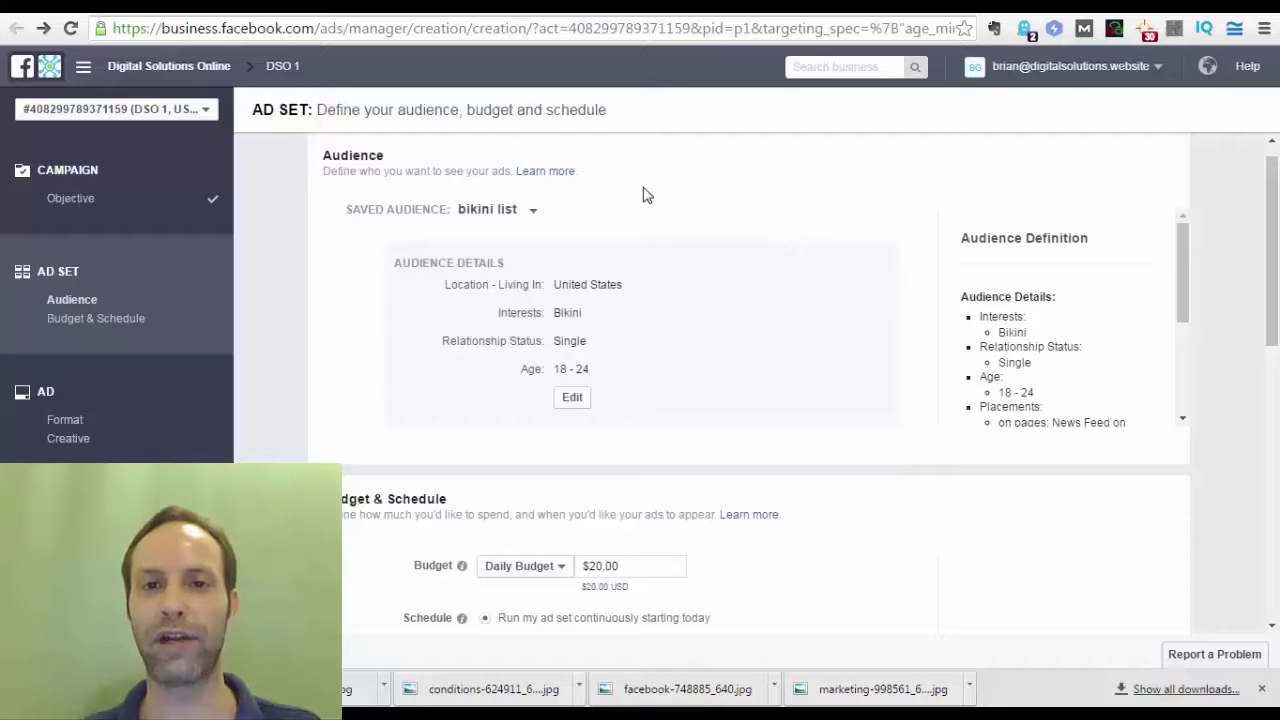
{"action": "scroll", "coordinate": [429, 306], "scroll_direction": "down", "scroll_amount": 2}
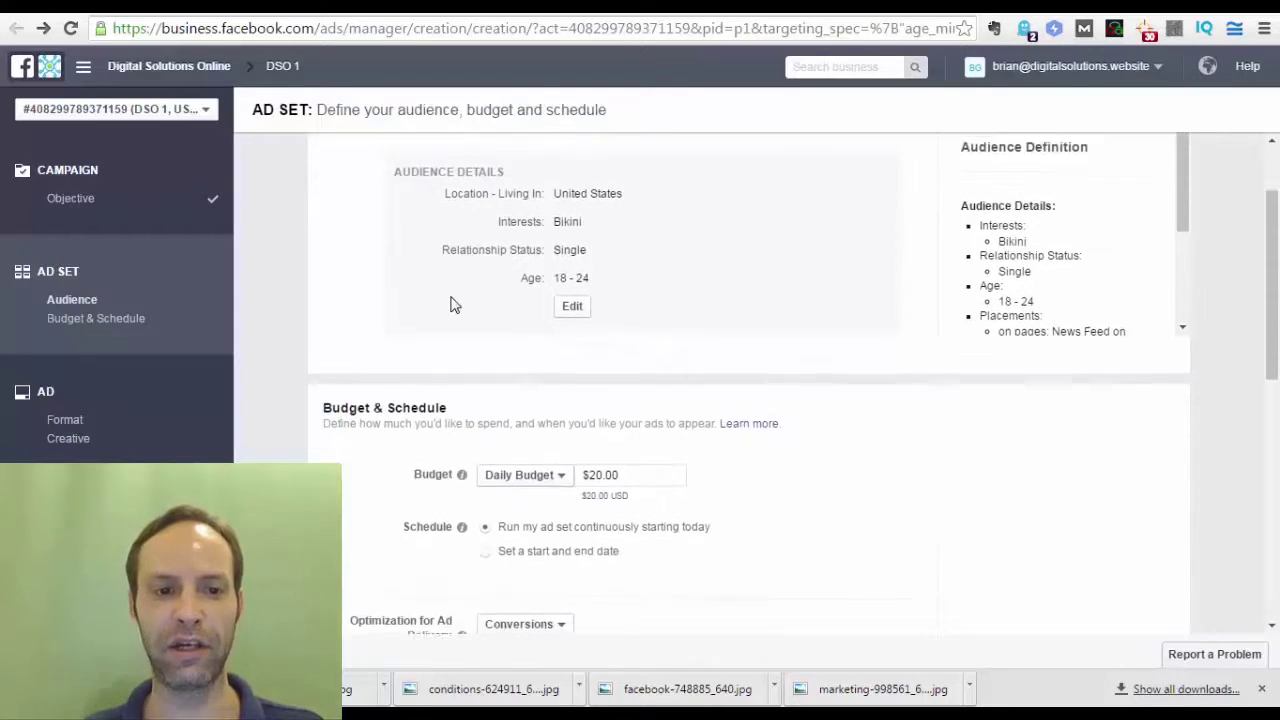
{"action": "scroll", "coordinate": [449, 303], "scroll_direction": "up", "scroll_amount": 2}
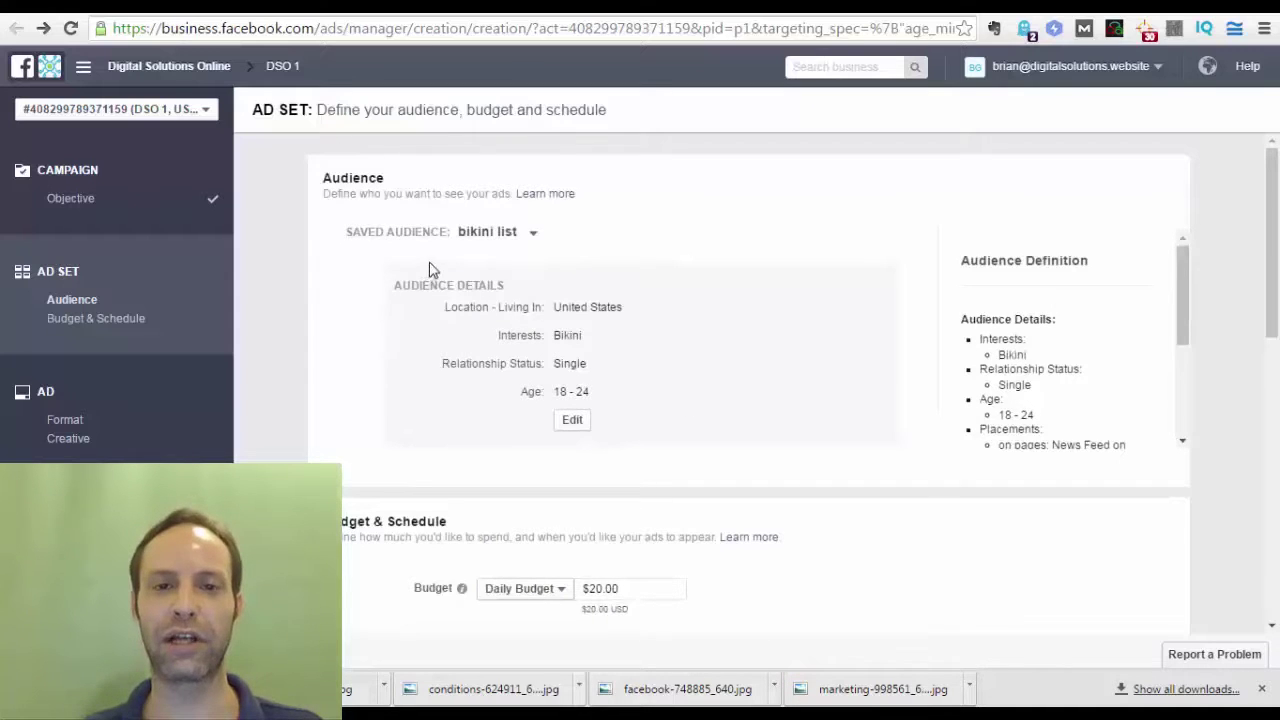
{"action": "scroll", "coordinate": [709, 294], "scroll_direction": "down", "scroll_amount": 5}
{"action": "scroll", "coordinate": [551, 223], "scroll_direction": "up", "scroll_amount": 2}
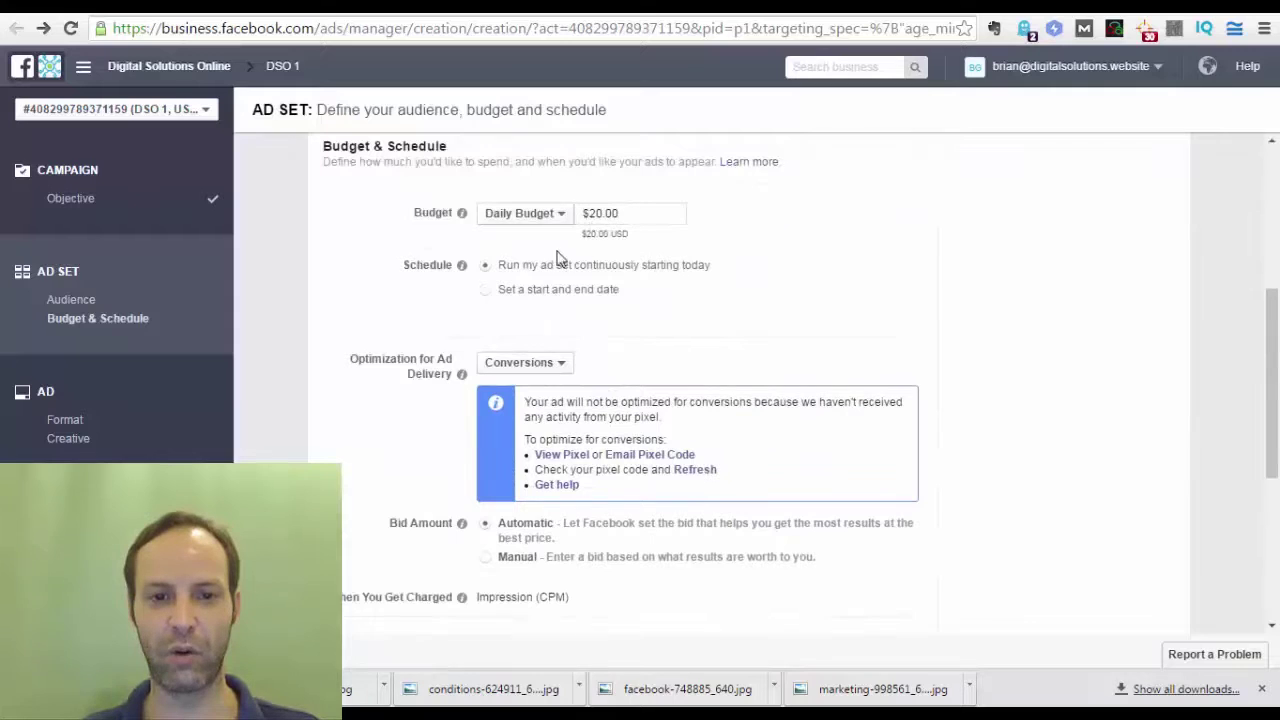
Step: Switch the ad set's schedule to a set start and end date
{"action": "left_click", "coordinate": [486, 292]}
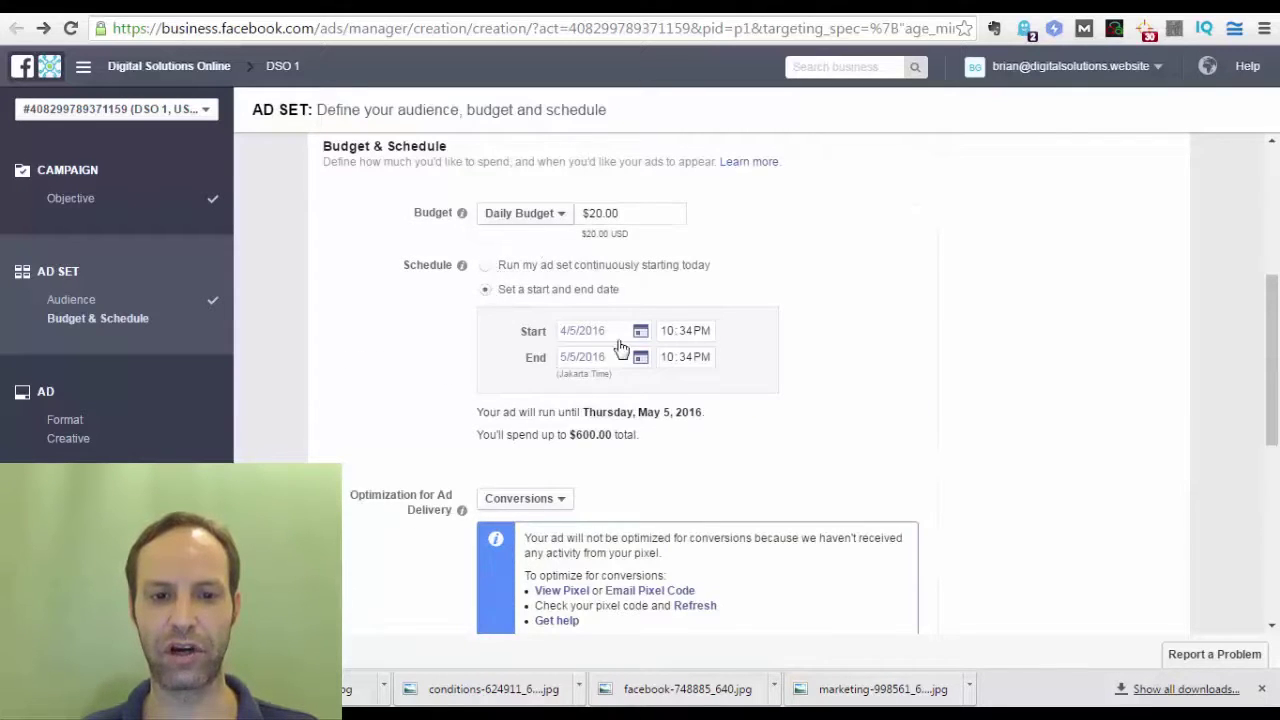
{"action": "scroll", "coordinate": [700, 338], "scroll_direction": "down", "scroll_amount": 1}
{"action": "scroll", "coordinate": [716, 337], "scroll_direction": "down", "scroll_amount": 4}
{"action": "scroll", "coordinate": [691, 329], "scroll_direction": "up", "scroll_amount": 3}
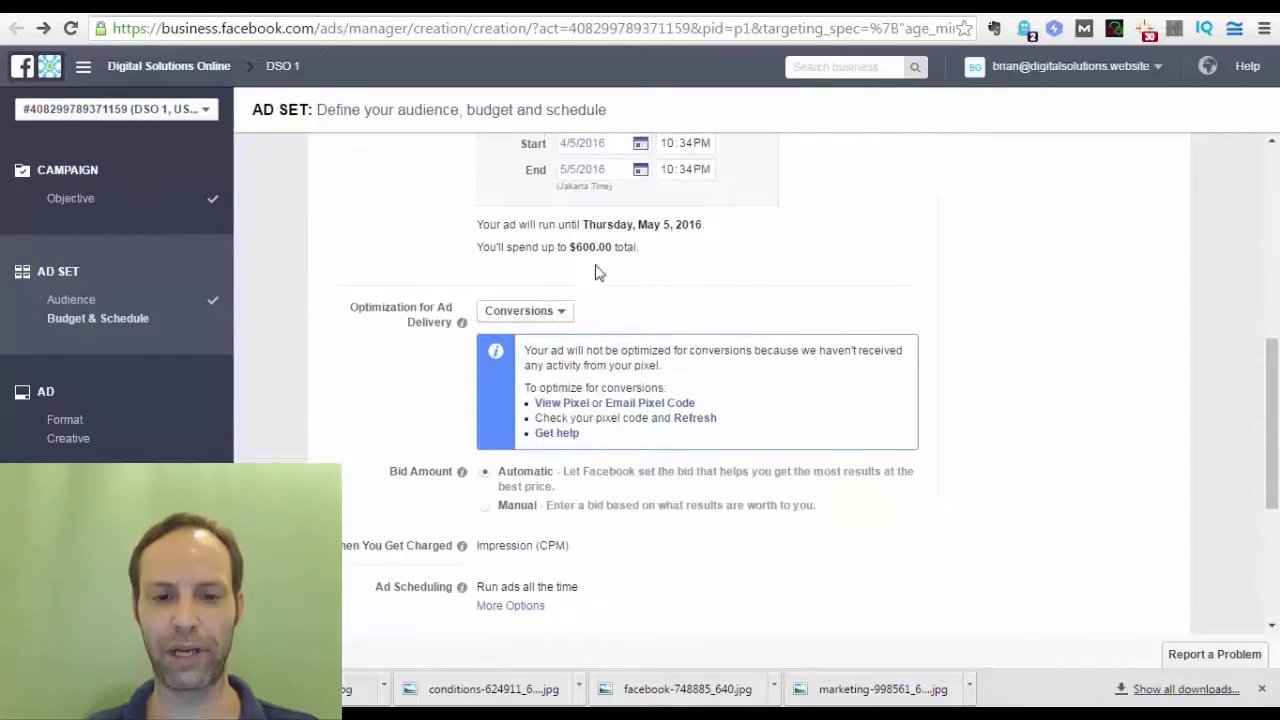
{"action": "scroll", "coordinate": [650, 270], "scroll_direction": "up", "scroll_amount": 1}
{"action": "scroll", "coordinate": [685, 278], "scroll_direction": "down", "scroll_amount": 1}
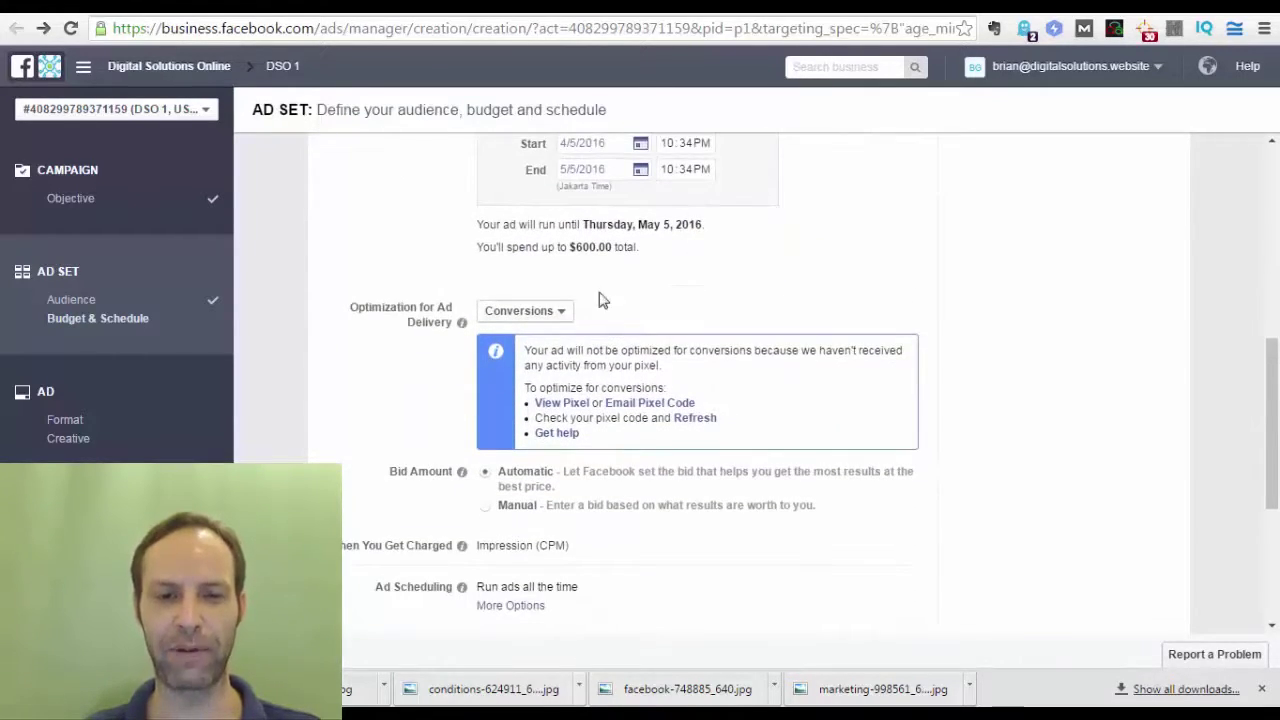
Step: Look through the ad delivery optimization choices, then examine the bid, ad scheduling and delivery type settings
{"action": "scroll", "coordinate": [588, 303], "scroll_direction": "down", "scroll_amount": 1}
{"action": "left_click", "coordinate": [563, 224]}
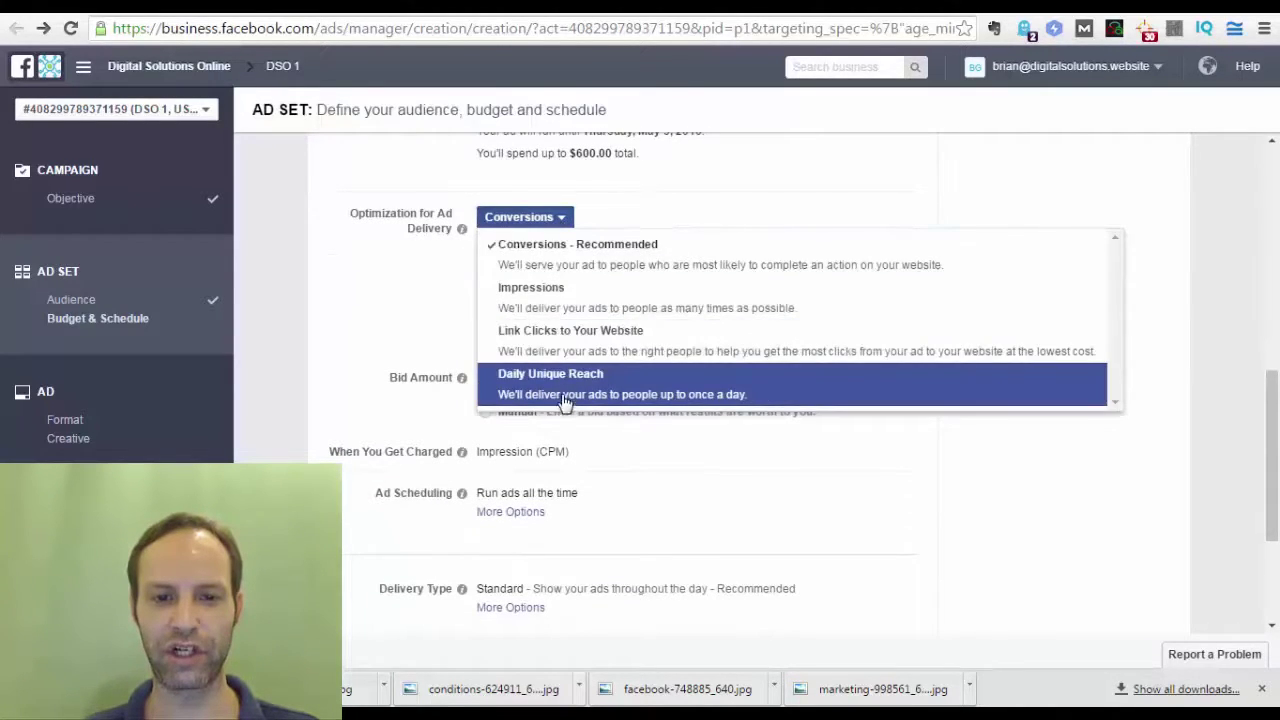
{"action": "left_click", "coordinate": [684, 198]}
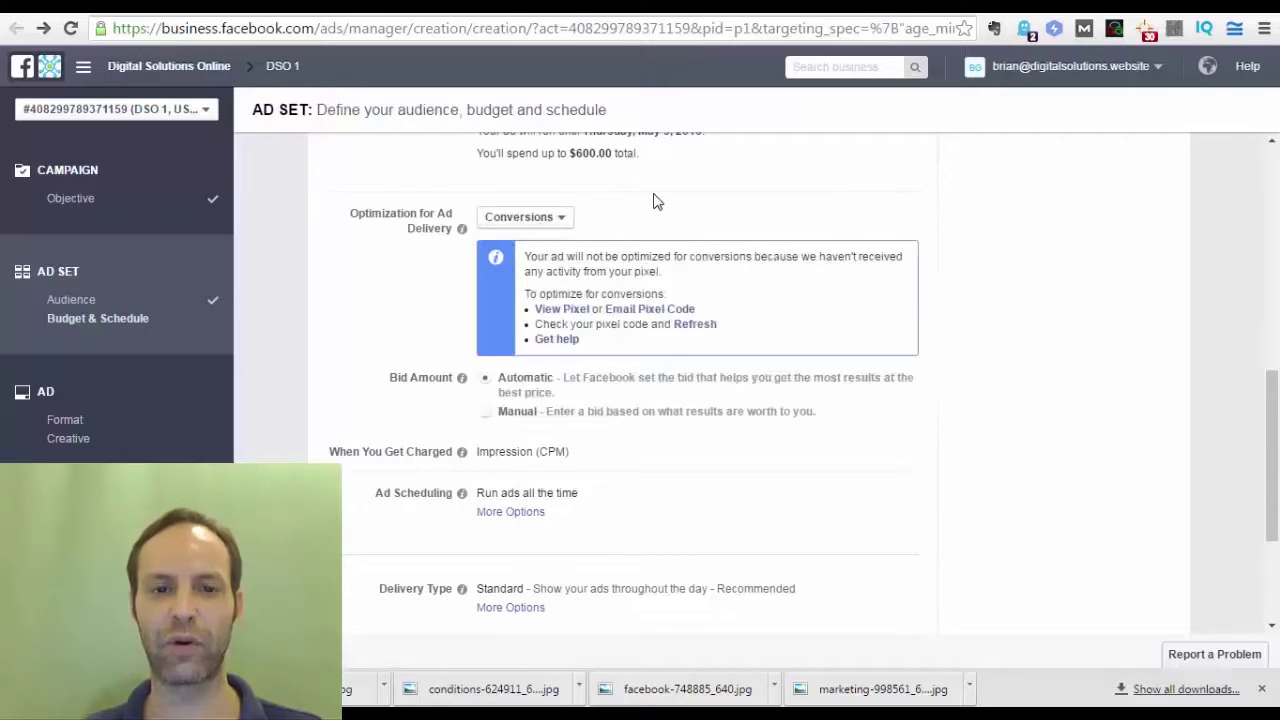
{"action": "mouse_move", "coordinate": [462, 228]}
{"action": "scroll", "coordinate": [358, 236], "scroll_direction": "down", "scroll_amount": 2}
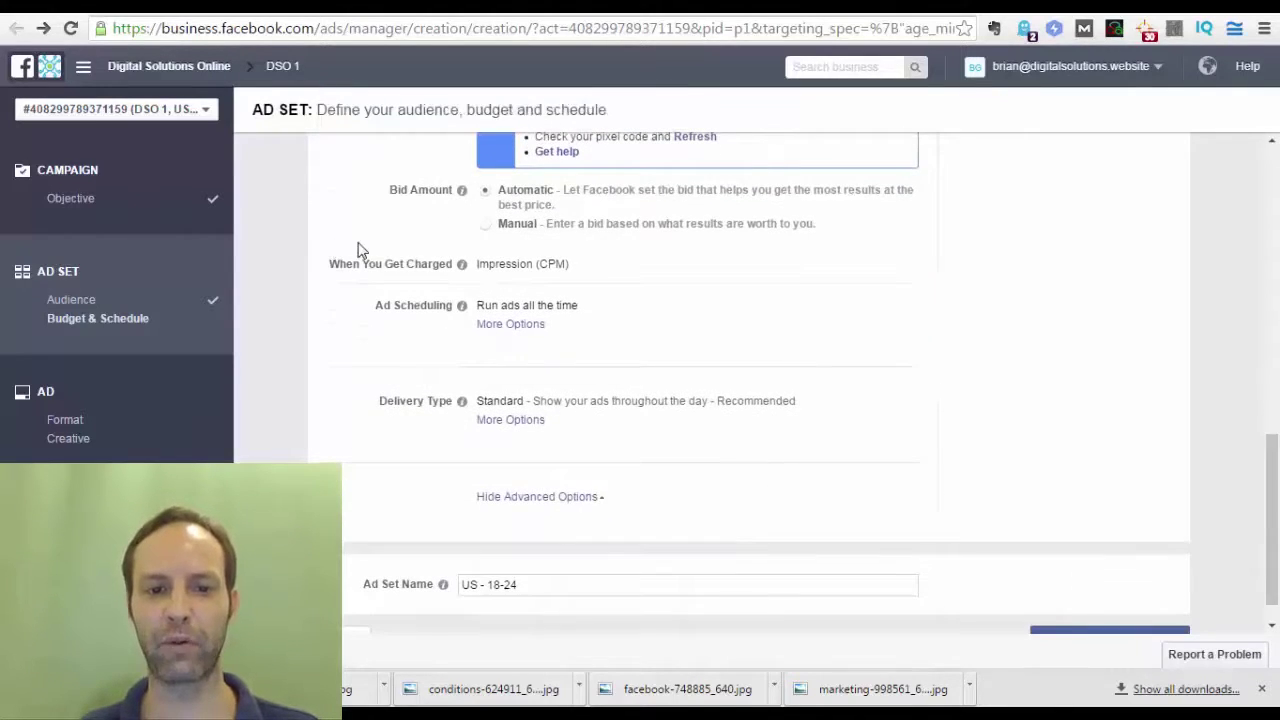
{"action": "scroll", "coordinate": [358, 249], "scroll_direction": "up", "scroll_amount": 3}
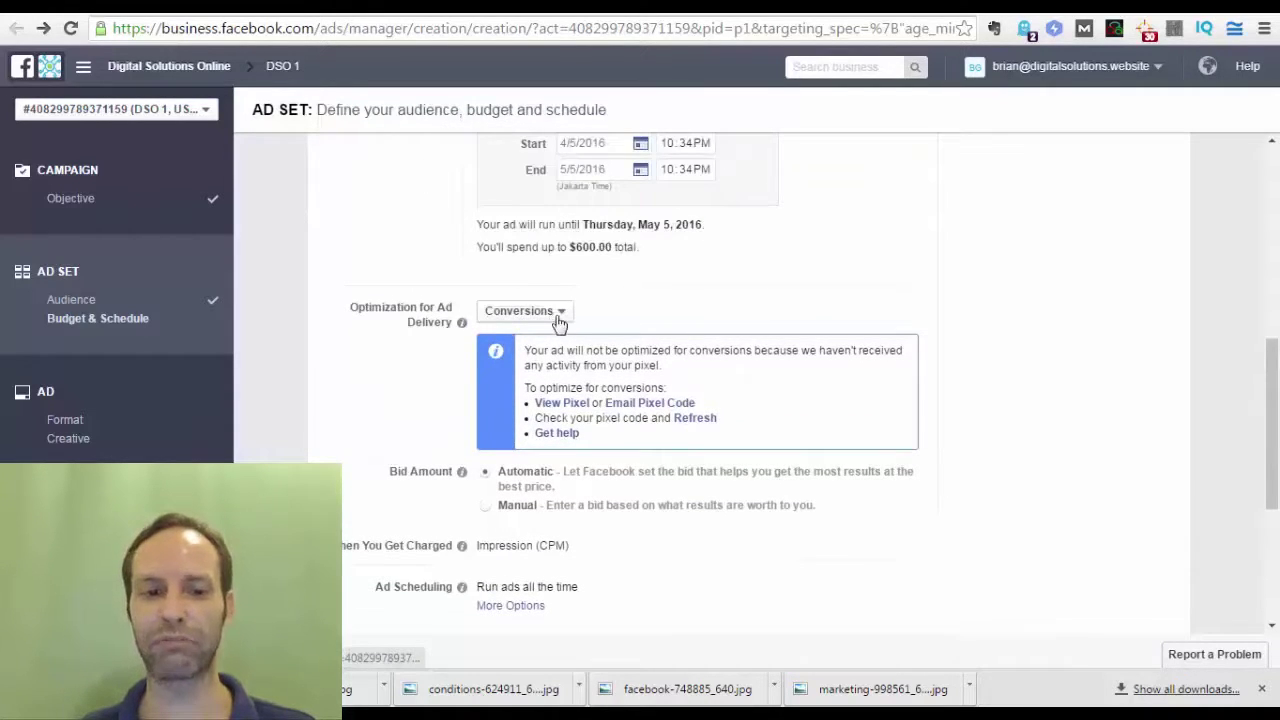
{"action": "left_click", "coordinate": [560, 314]}
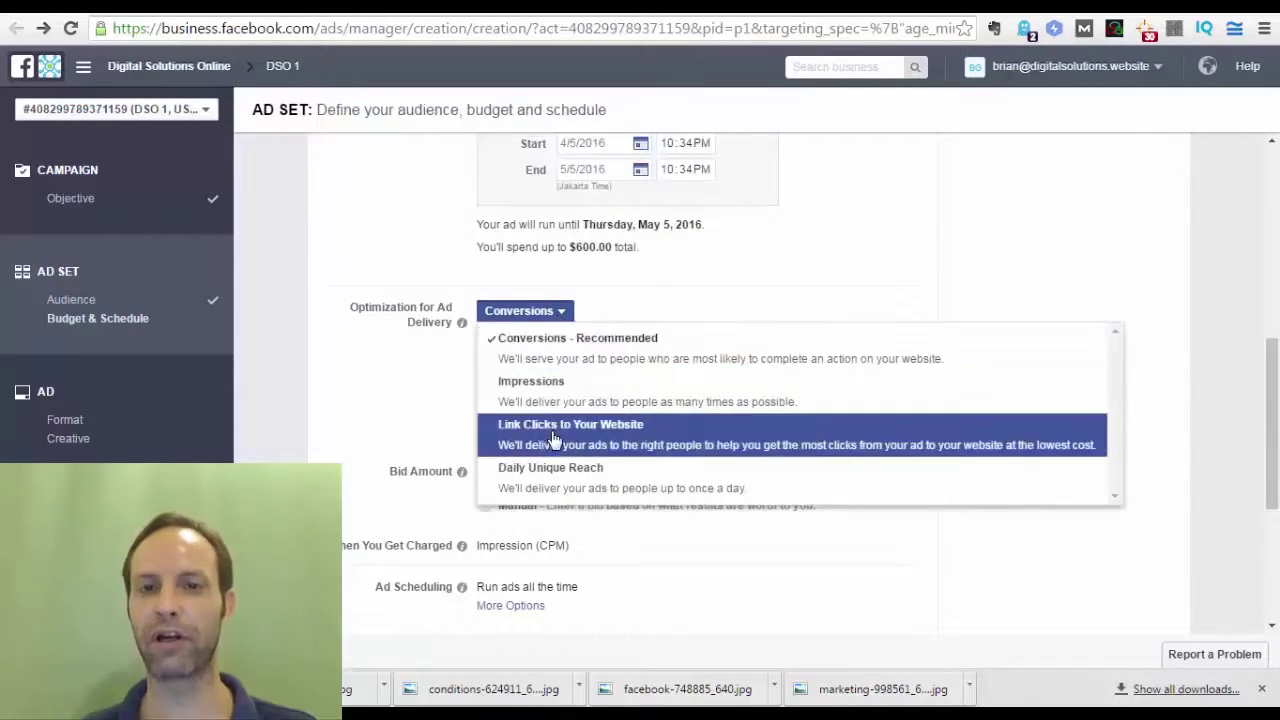
{"action": "left_click", "coordinate": [390, 237]}
{"action": "scroll", "coordinate": [382, 238], "scroll_direction": "down", "scroll_amount": 3}
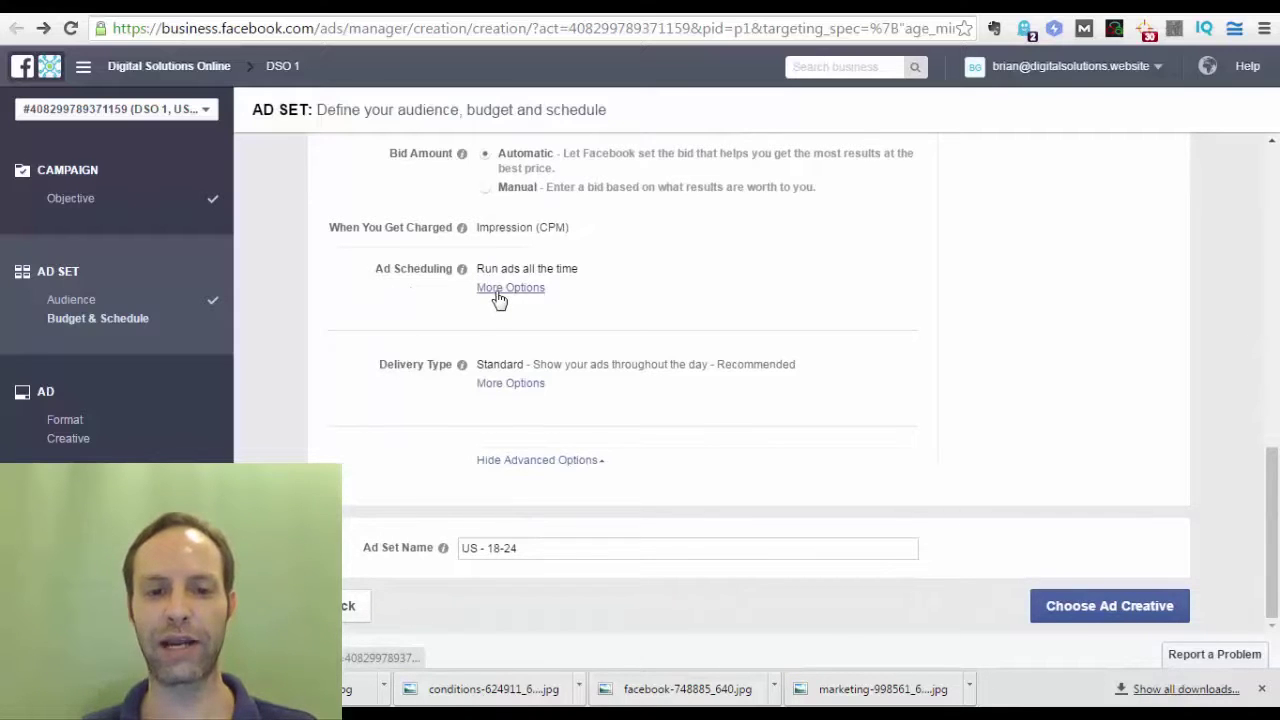
Step: Hide the ad set's advanced budget and schedule options and continue to the ad creative
{"action": "scroll", "coordinate": [409, 251], "scroll_direction": "up", "scroll_amount": 10}
{"action": "scroll", "coordinate": [409, 251], "scroll_direction": "down", "scroll_amount": 2}
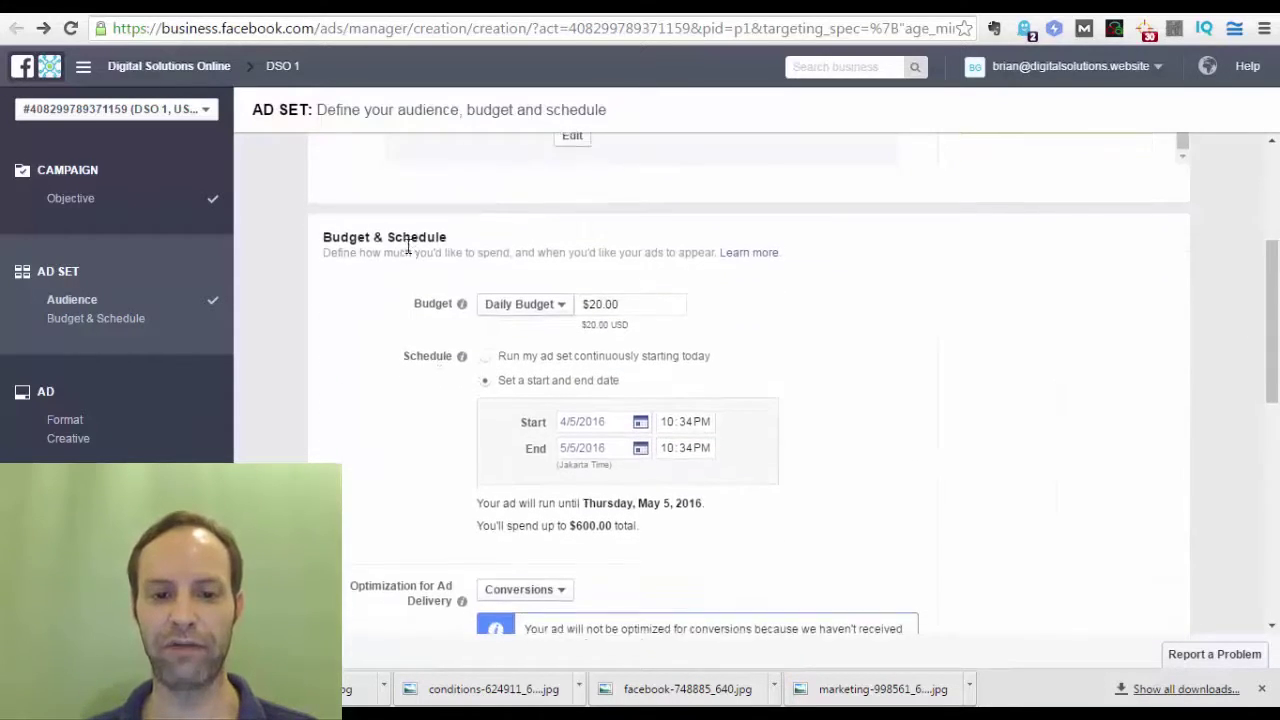
{"action": "scroll", "coordinate": [407, 240], "scroll_direction": "down", "scroll_amount": 6}
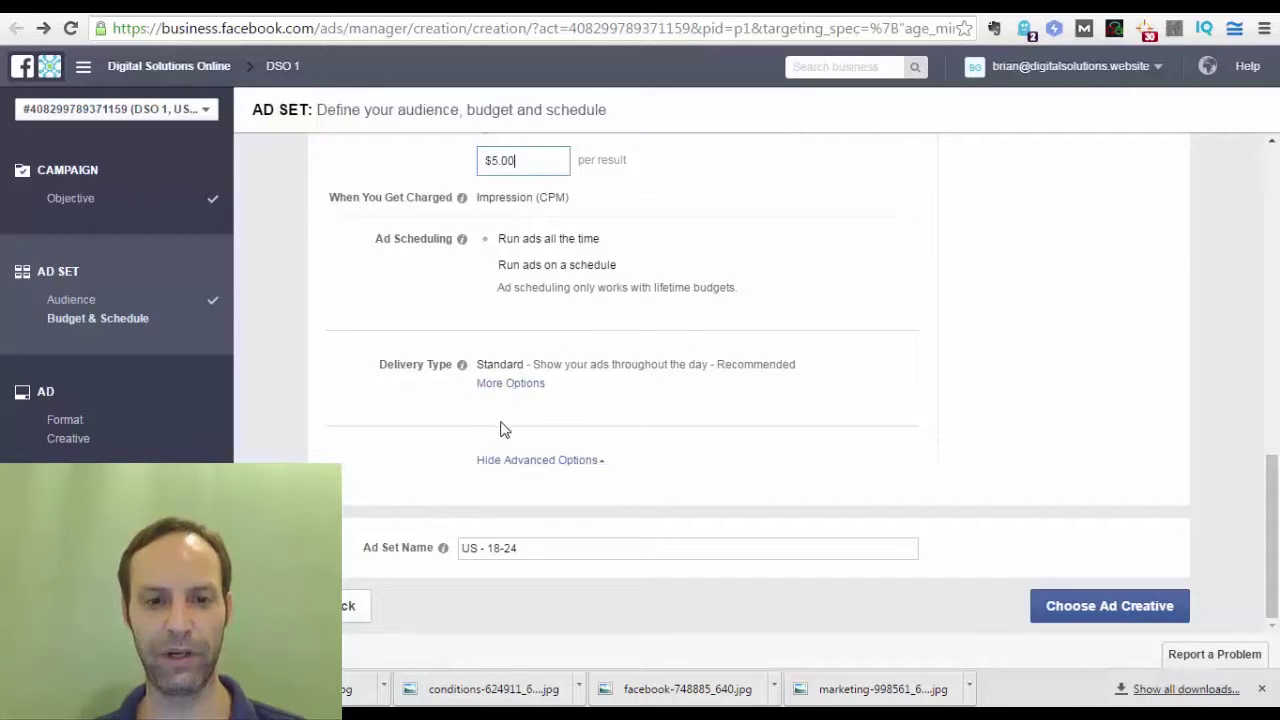
{"action": "left_click", "coordinate": [600, 468]}
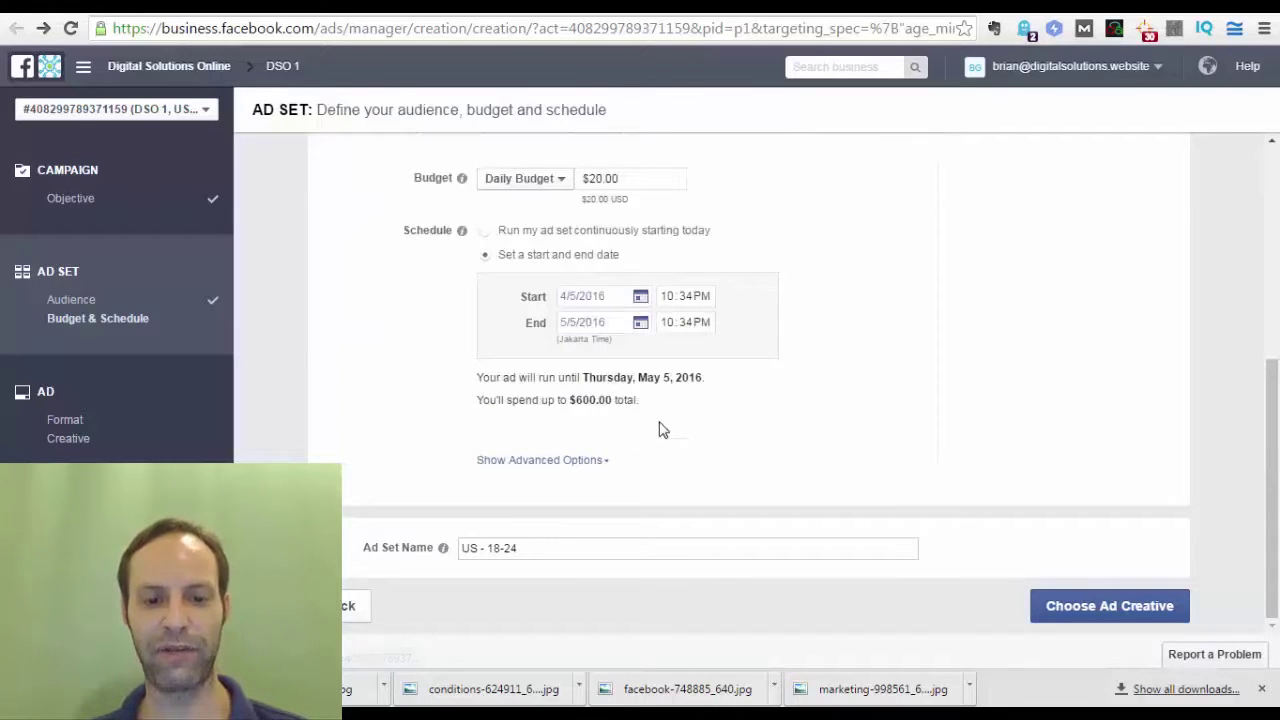
{"action": "left_click_drag", "start_coordinate": [517, 548], "coordinate": [465, 558]}
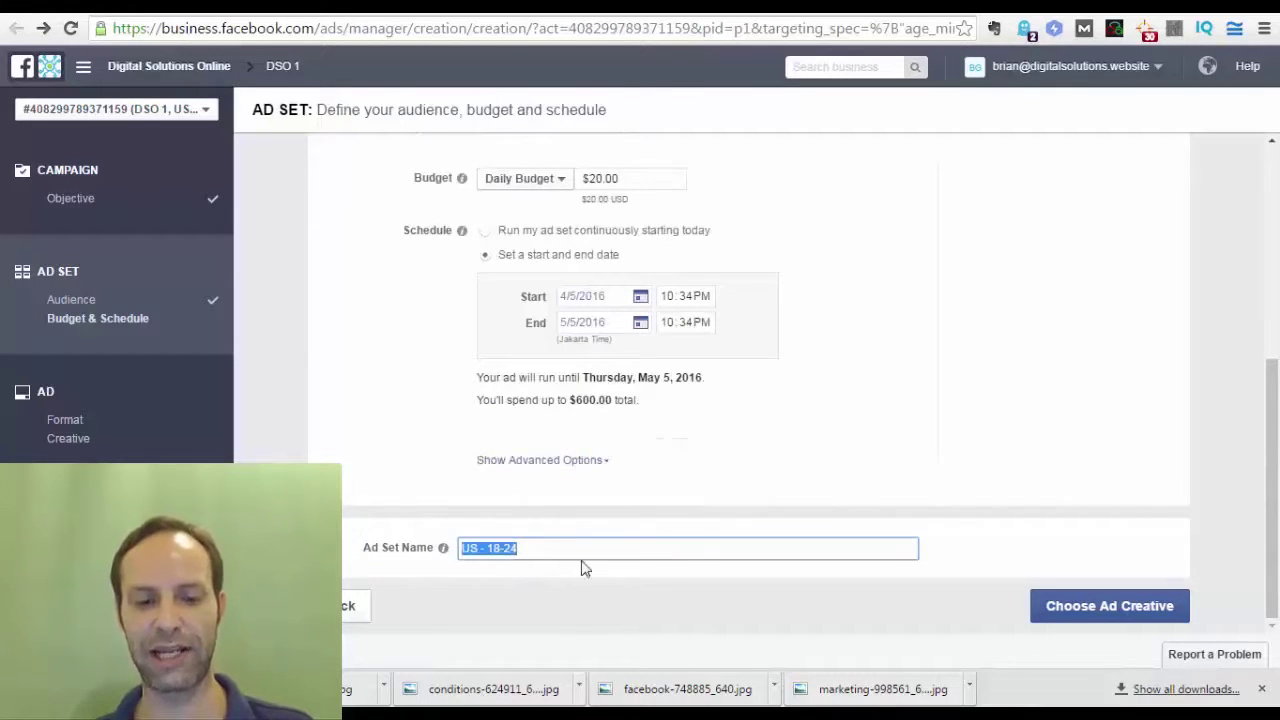
{"action": "left_click", "coordinate": [1040, 620]}
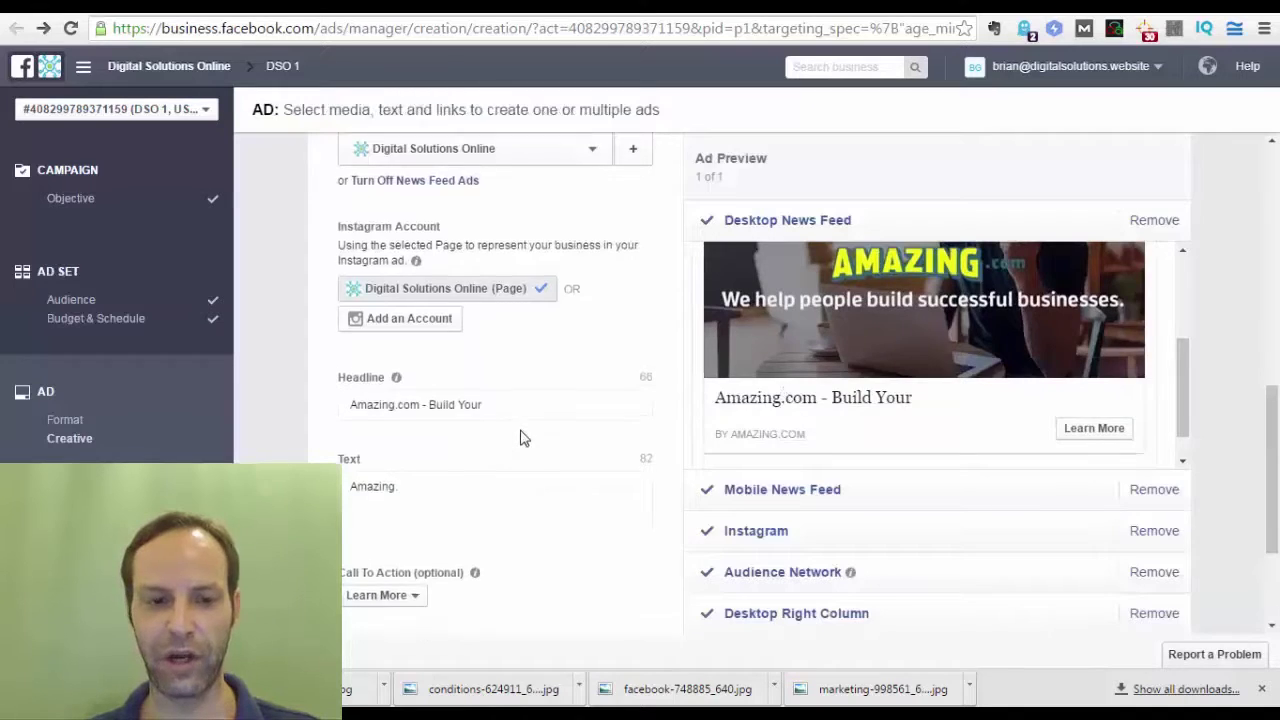
Step: Look over the ad's headline and text fields and browse the available Call To Action buttons
{"action": "left_click", "coordinate": [497, 310]}
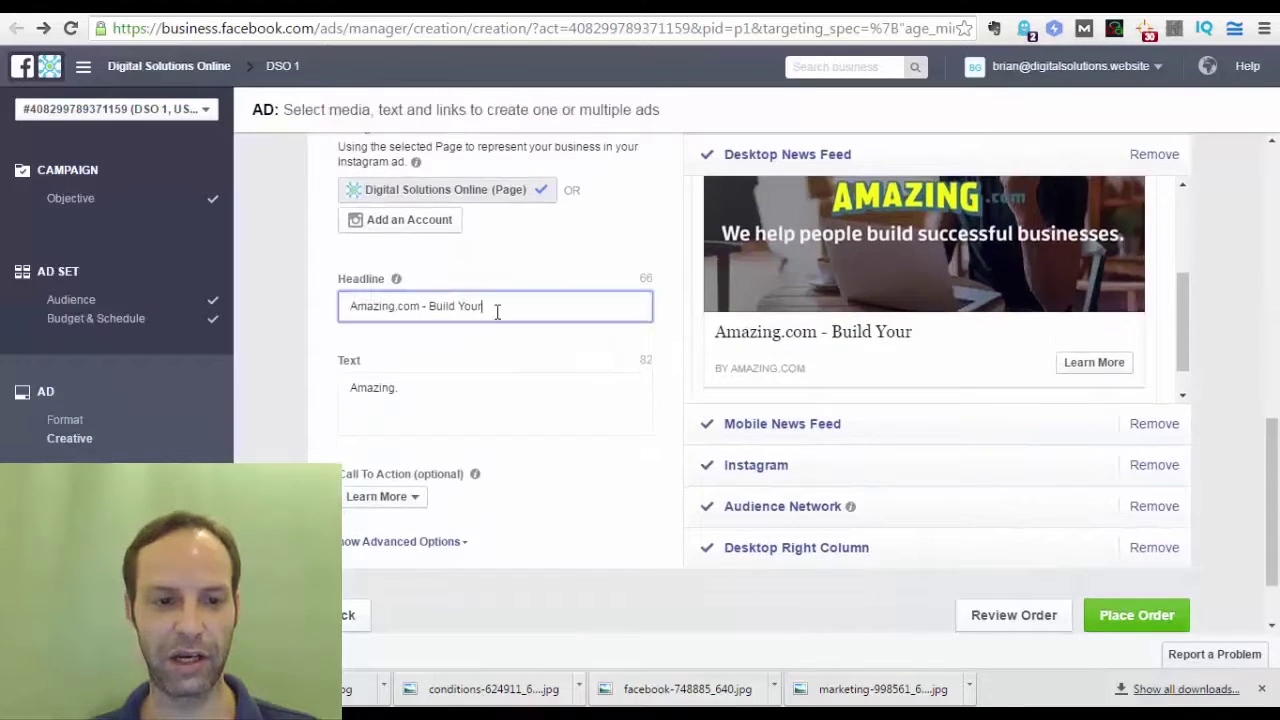
{"action": "left_click", "coordinate": [411, 390]}
{"action": "scroll", "coordinate": [415, 403], "scroll_direction": "down", "scroll_amount": 1}
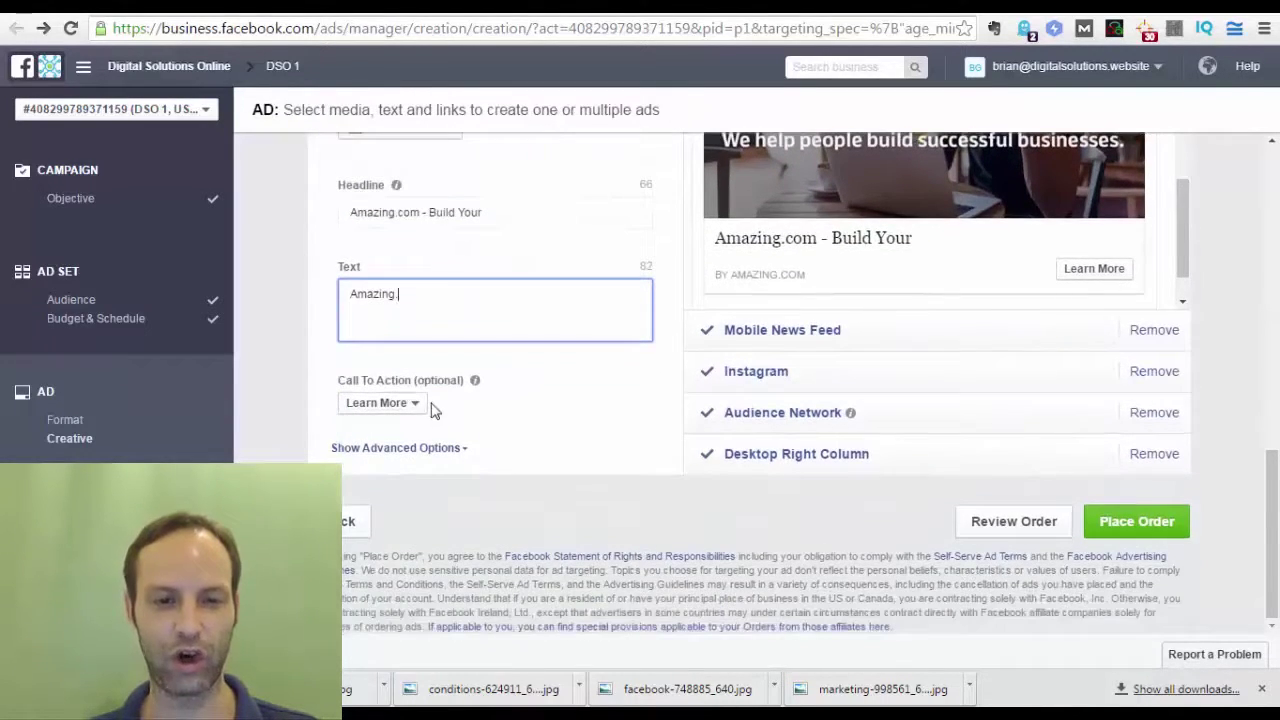
{"action": "left_click", "coordinate": [416, 405]}
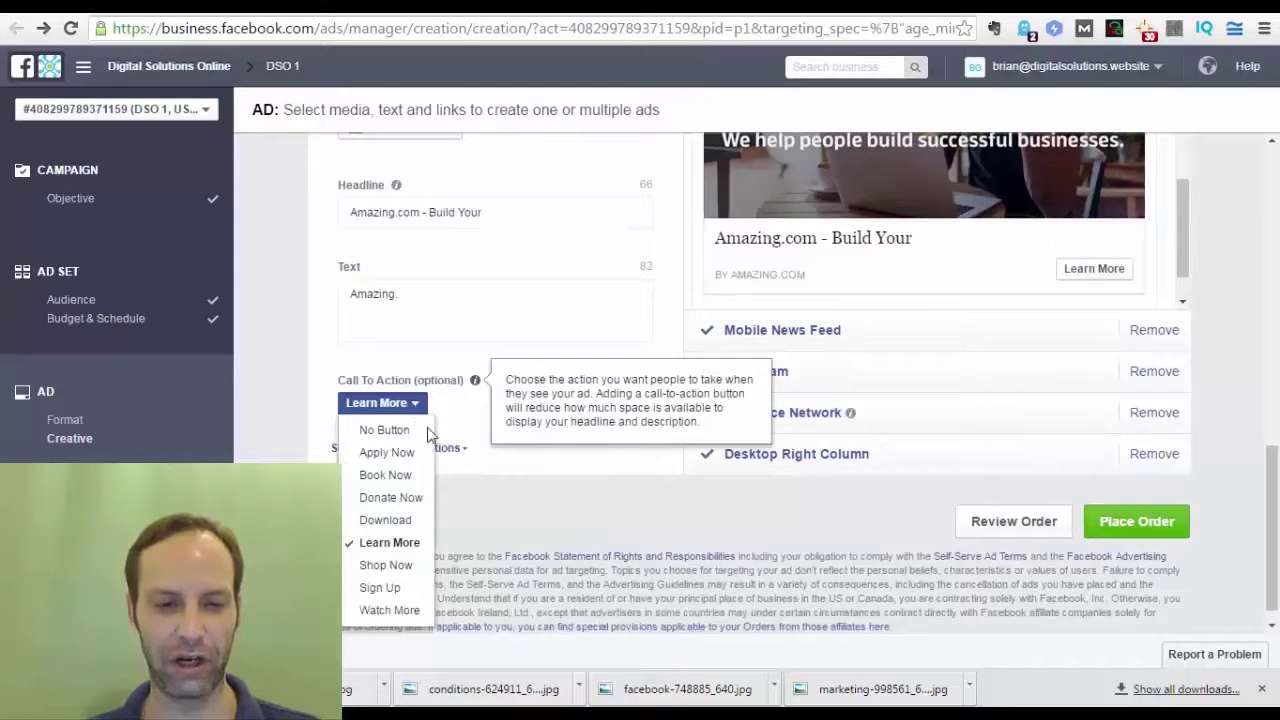
{"action": "left_click", "coordinate": [310, 384]}
{"action": "left_click", "coordinate": [416, 405]}
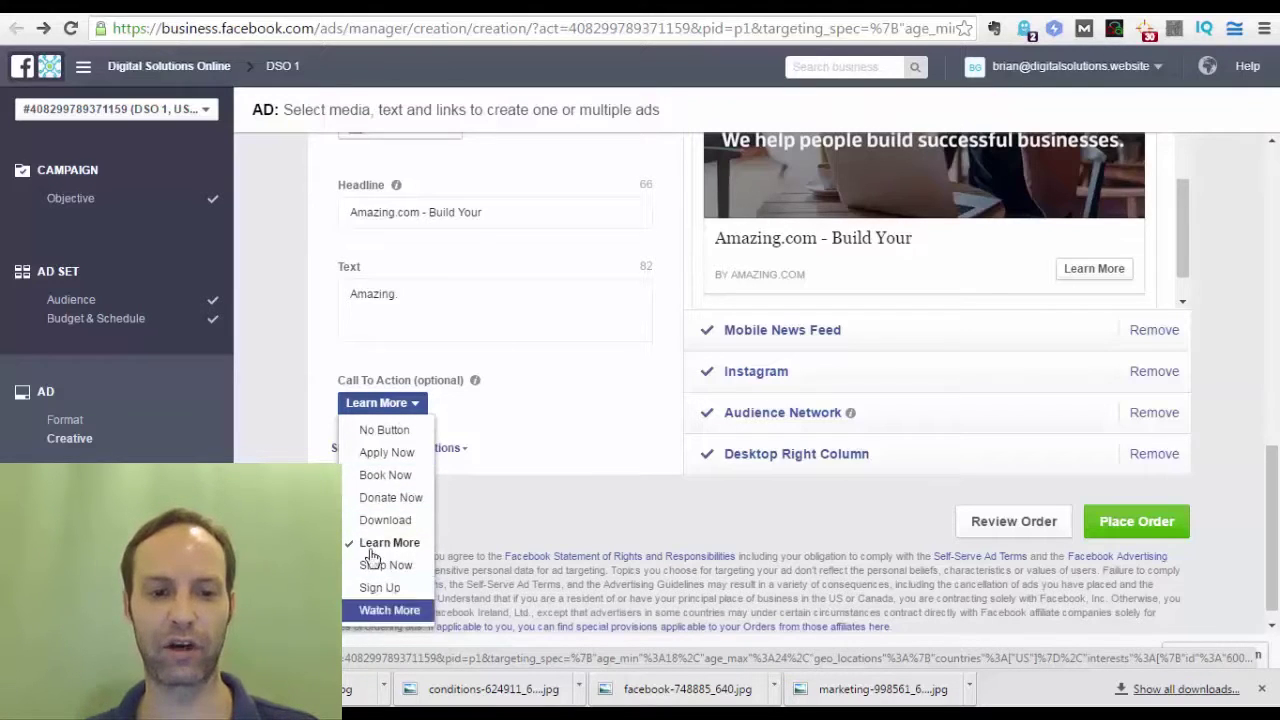
{"action": "left_click", "coordinate": [292, 380]}
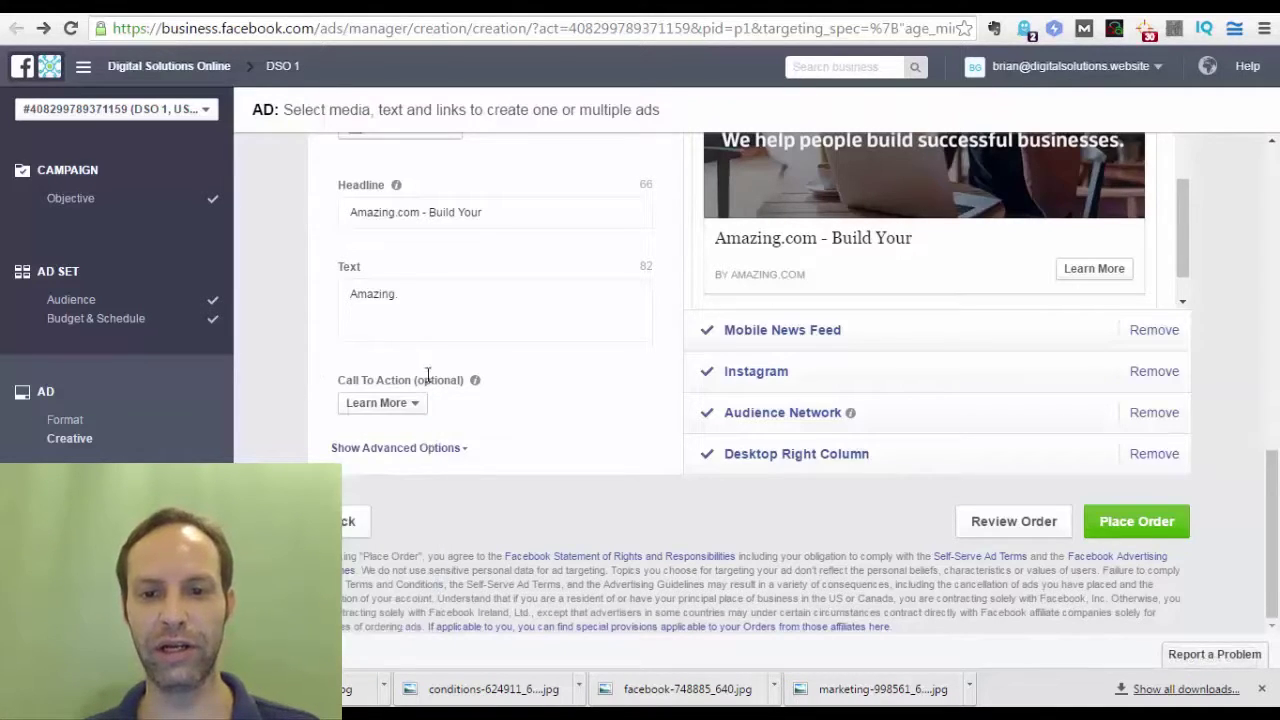
Step: Examine the ad's connected page, text and call-to-action settings alongside the ad preview
{"action": "scroll", "coordinate": [415, 385], "scroll_direction": "up", "scroll_amount": 1}
{"action": "scroll", "coordinate": [415, 385], "scroll_direction": "up", "scroll_amount": 3}
{"action": "scroll", "coordinate": [418, 400], "scroll_direction": "down", "scroll_amount": 3}
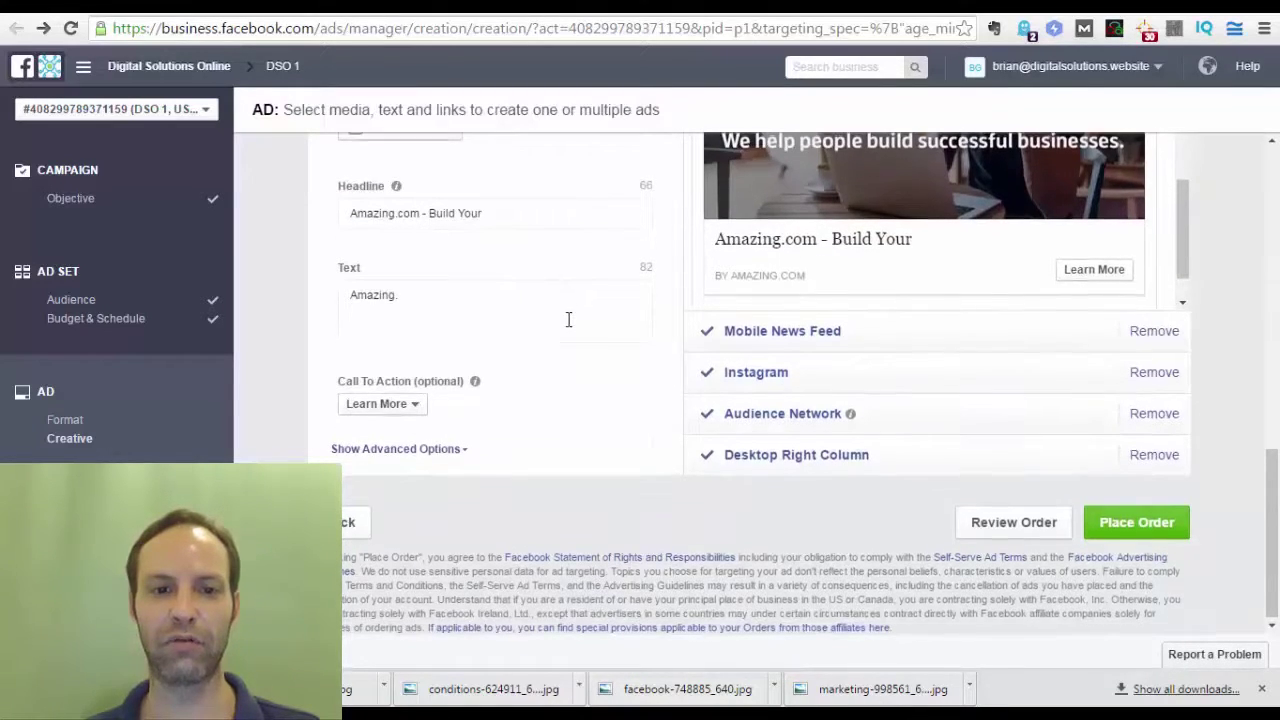
{"action": "scroll", "coordinate": [568, 319], "scroll_direction": "up", "scroll_amount": 2}
{"action": "scroll", "coordinate": [575, 332], "scroll_direction": "up", "scroll_amount": 3}
{"action": "scroll", "coordinate": [566, 345], "scroll_direction": "down", "scroll_amount": 5}
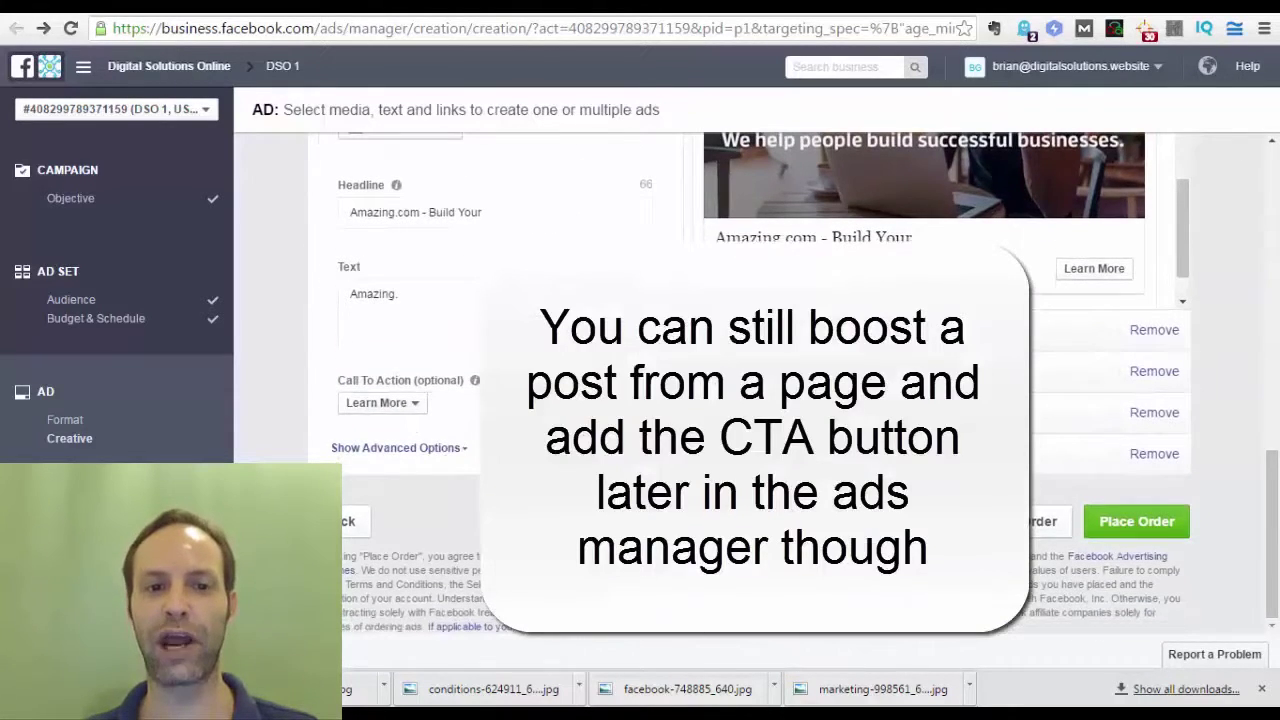
{"action": "scroll", "coordinate": [568, 340], "scroll_direction": "up", "scroll_amount": 2}
{"action": "scroll", "coordinate": [1150, 380], "scroll_direction": "down", "scroll_amount": 2}
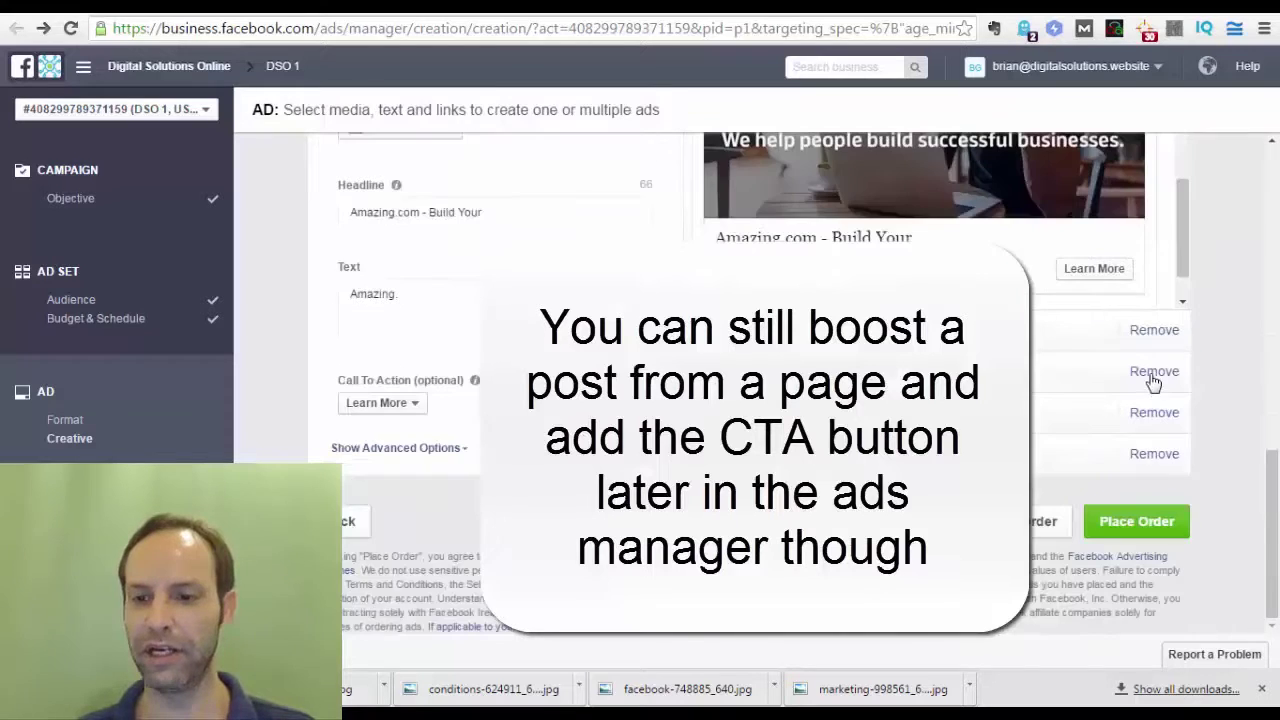
Step: Remove the Desktop Right Column and Audience Network placements from the ad
{"action": "scroll", "coordinate": [920, 403], "scroll_direction": "up", "scroll_amount": 3}
{"action": "scroll", "coordinate": [990, 317], "scroll_direction": "down", "scroll_amount": 3}
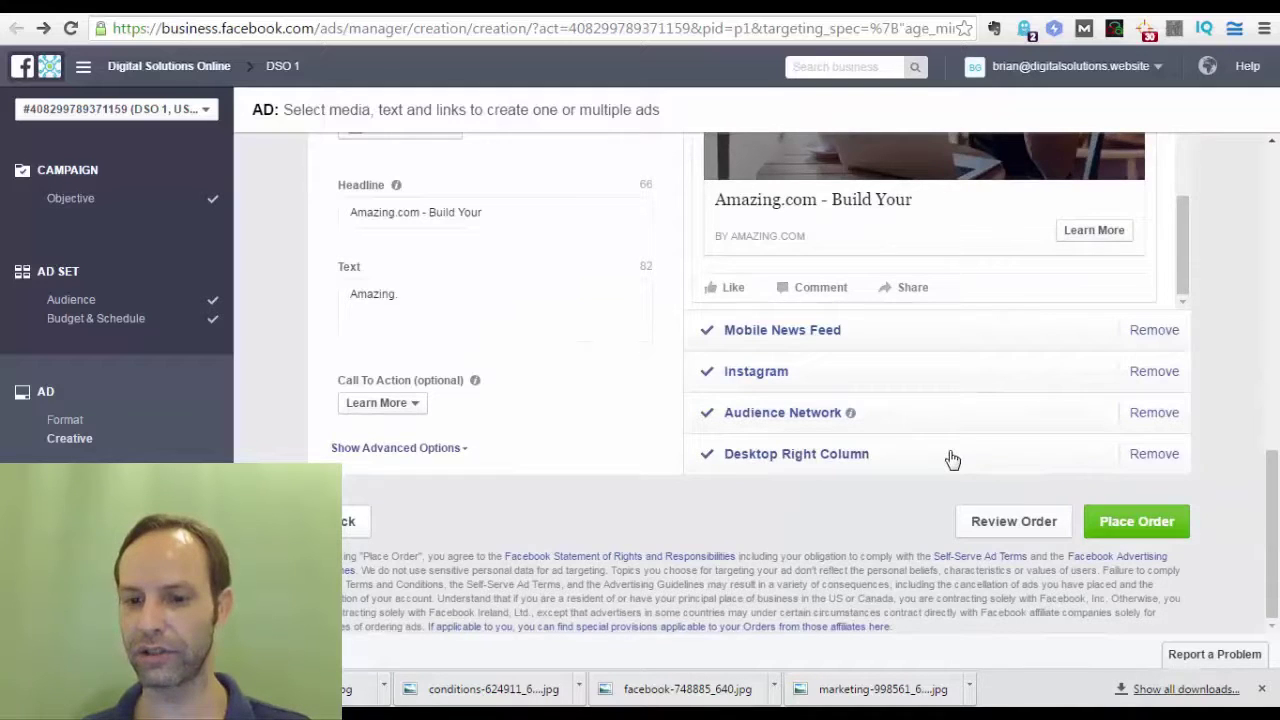
{"action": "left_click", "coordinate": [1155, 455]}
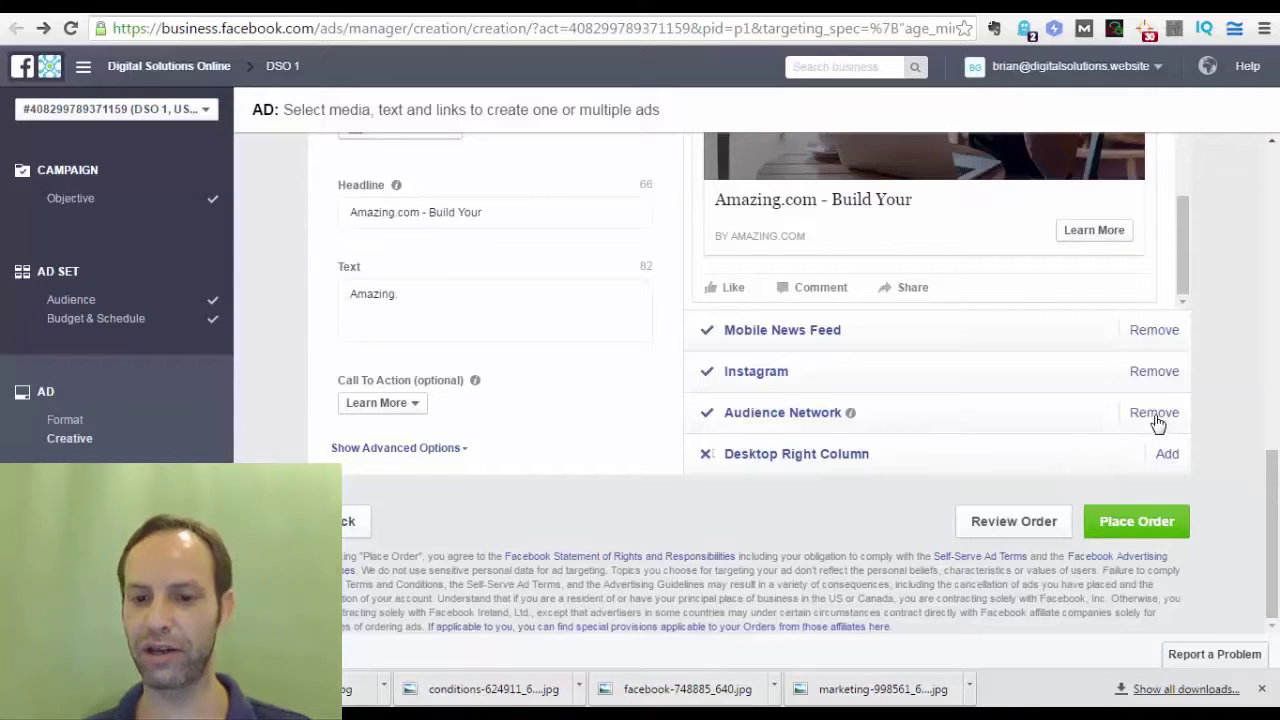
{"action": "left_click", "coordinate": [1155, 414]}
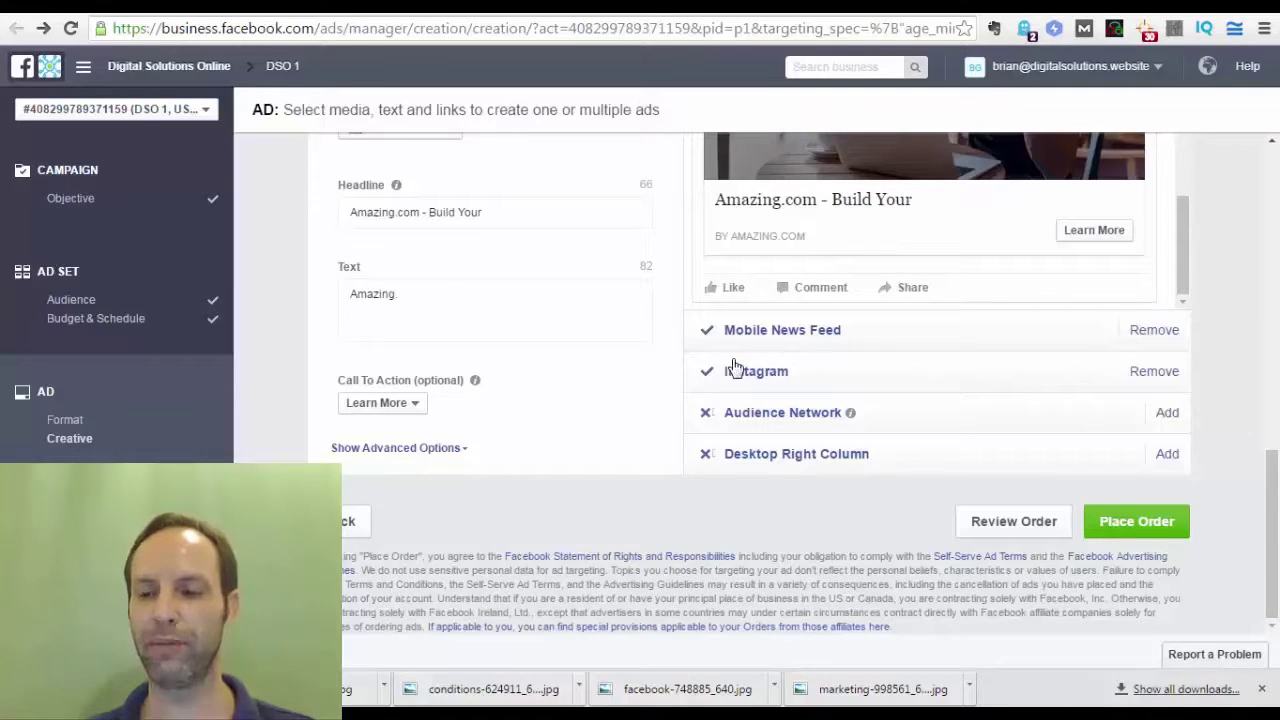
Step: Review the Desktop News Feed preview and the remaining Mobile News Feed and Instagram placements
{"action": "scroll", "coordinate": [1015, 420], "scroll_direction": "up", "scroll_amount": 1}
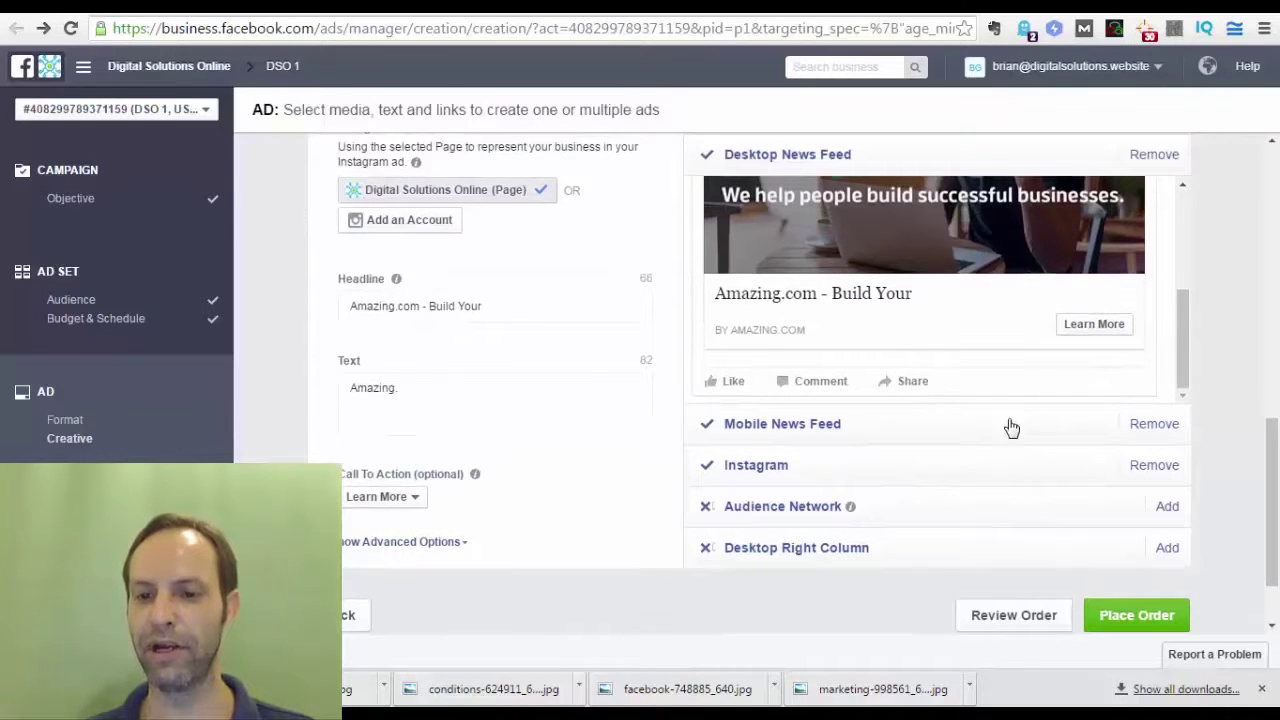
{"action": "scroll", "coordinate": [937, 446], "scroll_direction": "down", "scroll_amount": 1}
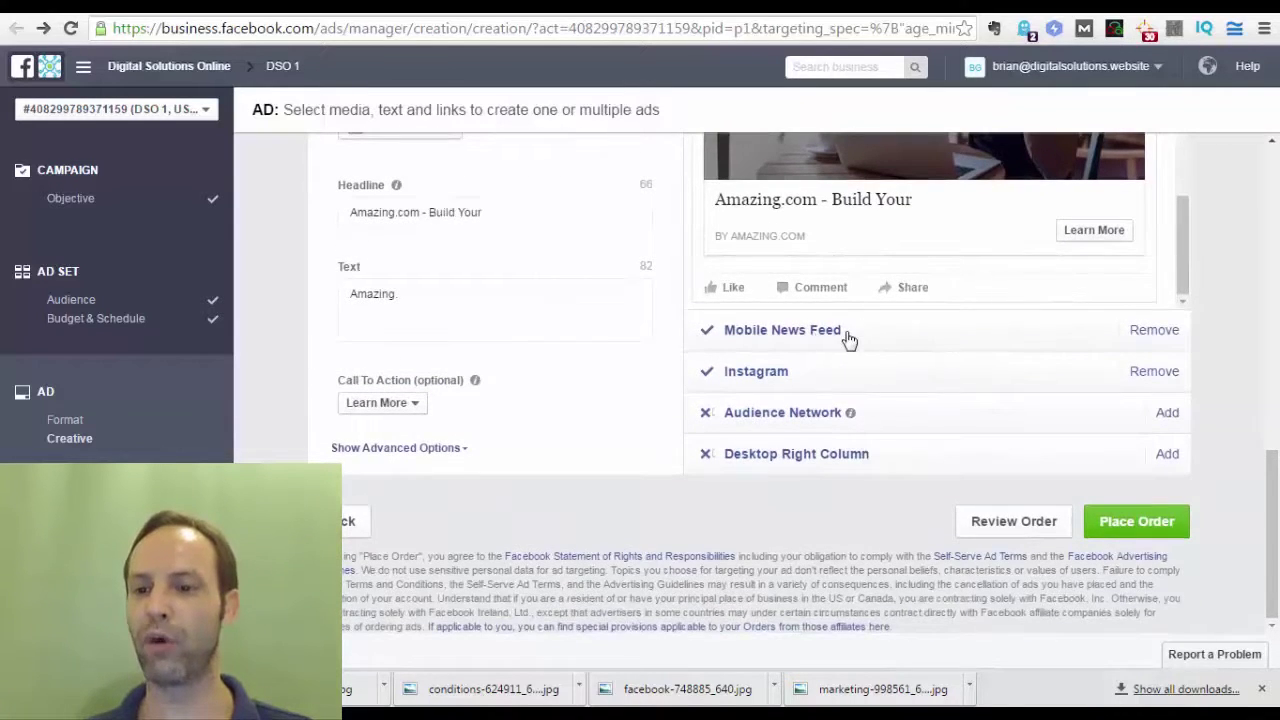
{"action": "scroll", "coordinate": [1075, 370], "scroll_direction": "up", "scroll_amount": 1}
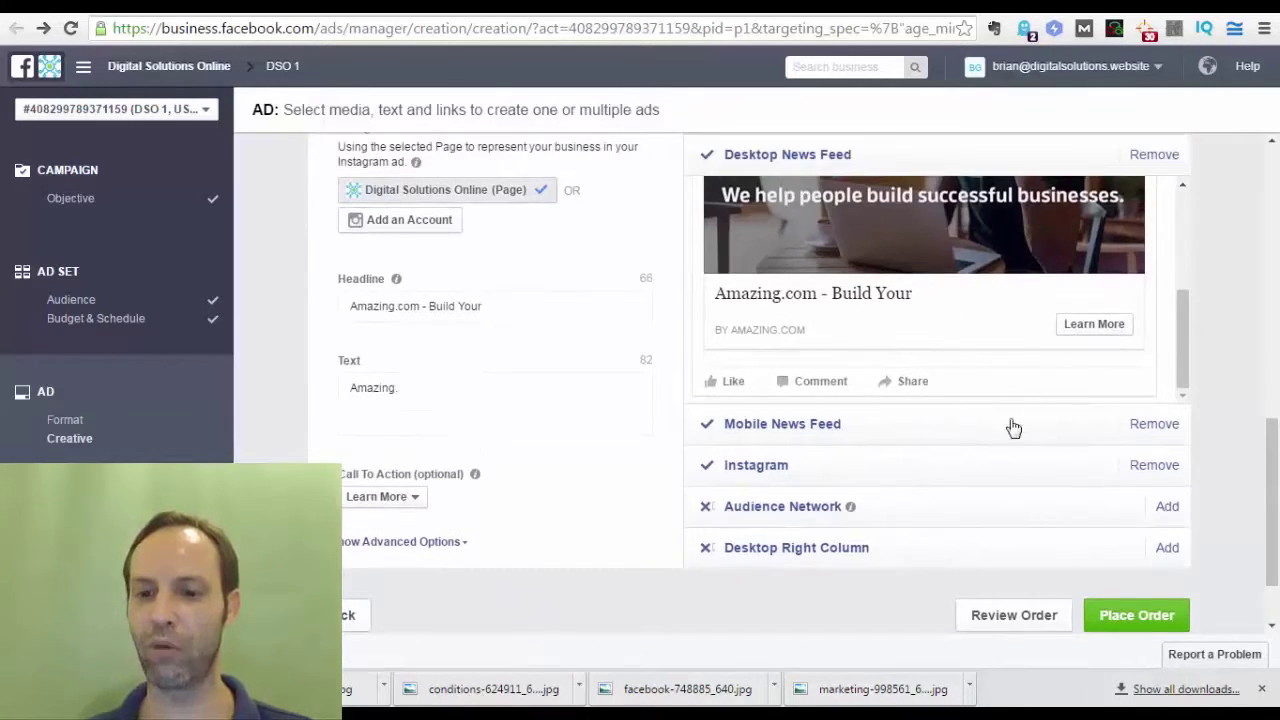
{"action": "scroll", "coordinate": [960, 440], "scroll_direction": "up", "scroll_amount": 1}
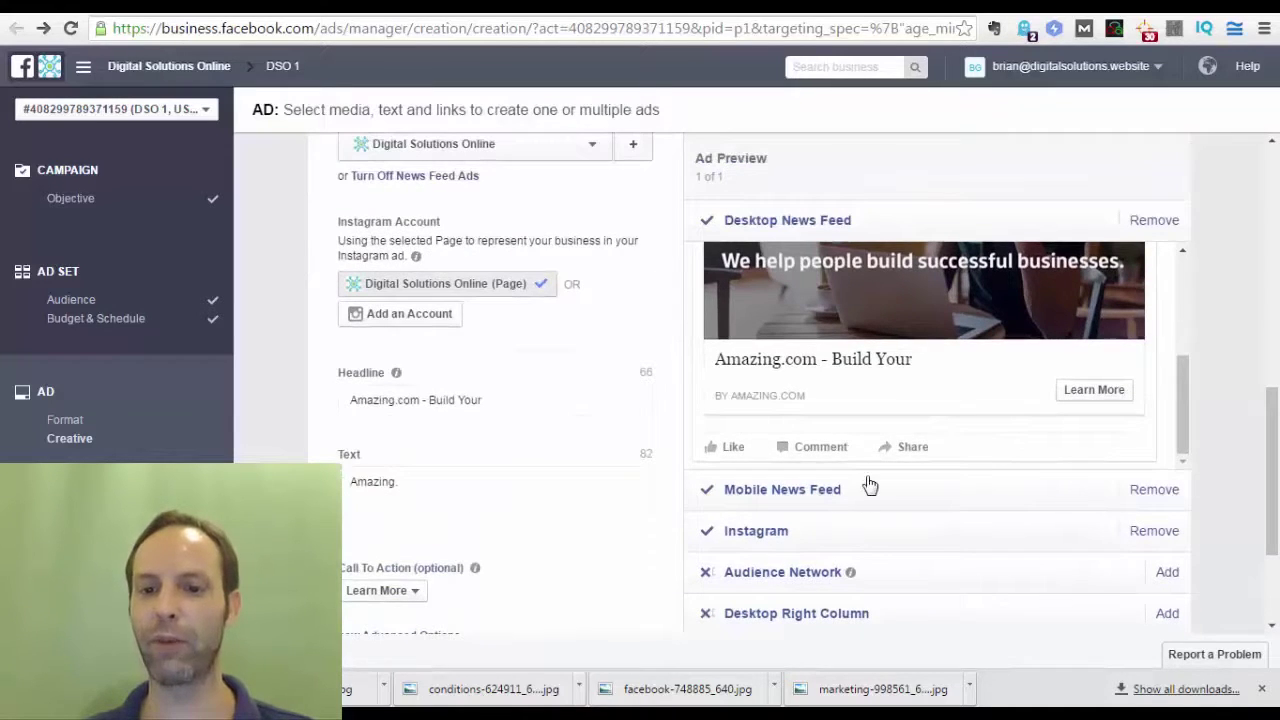
{"action": "scroll", "coordinate": [911, 498], "scroll_direction": "up", "scroll_amount": 3}
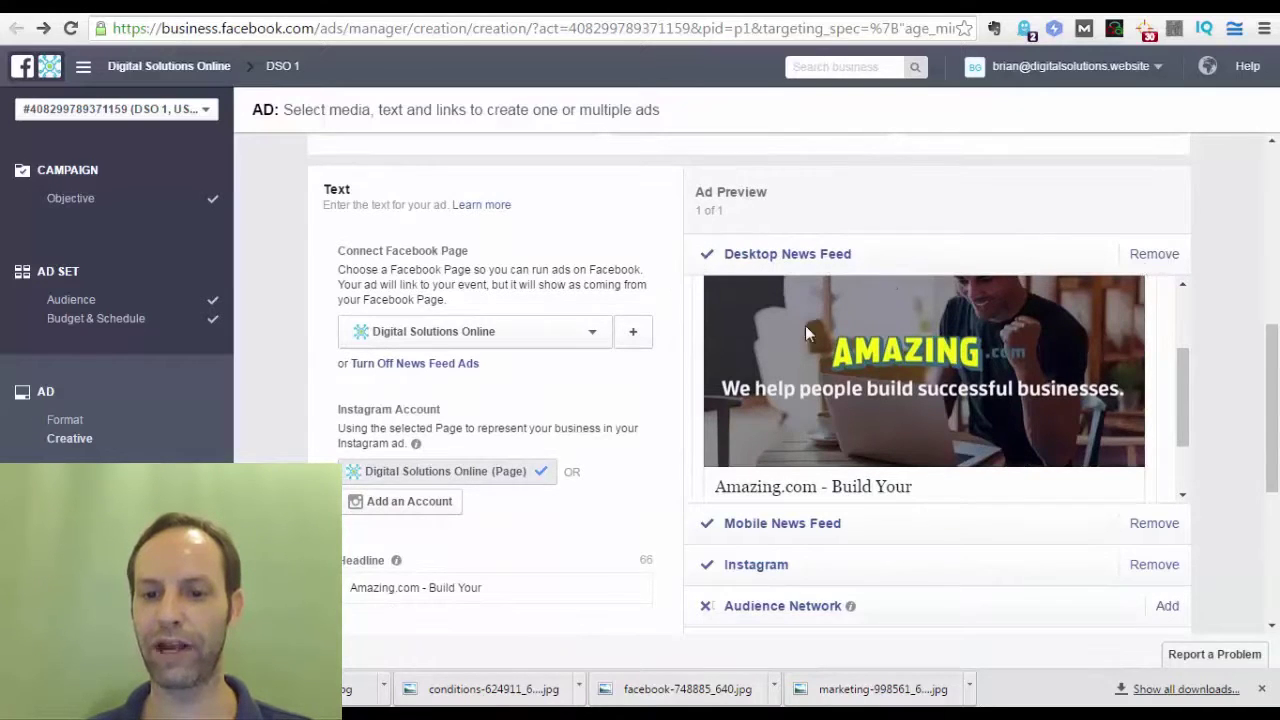
{"action": "scroll", "coordinate": [706, 450], "scroll_direction": "down", "scroll_amount": 2}
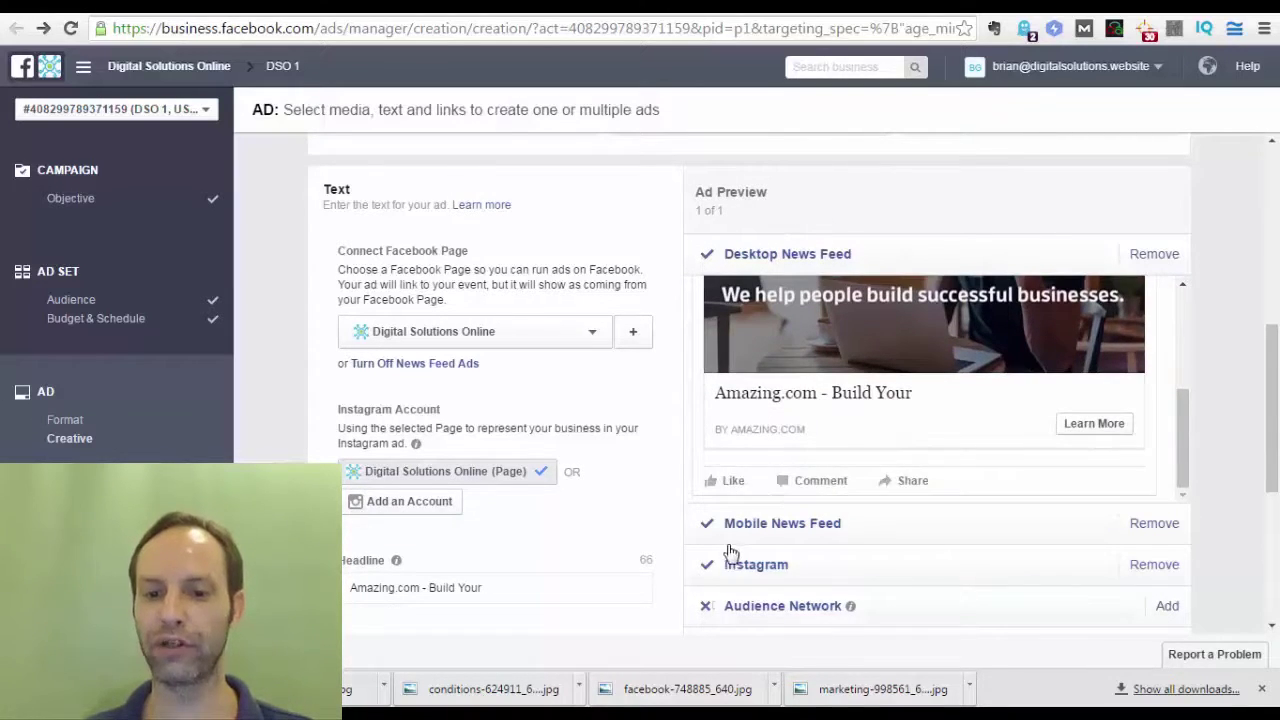
{"action": "scroll", "coordinate": [640, 535], "scroll_direction": "down", "scroll_amount": 3}
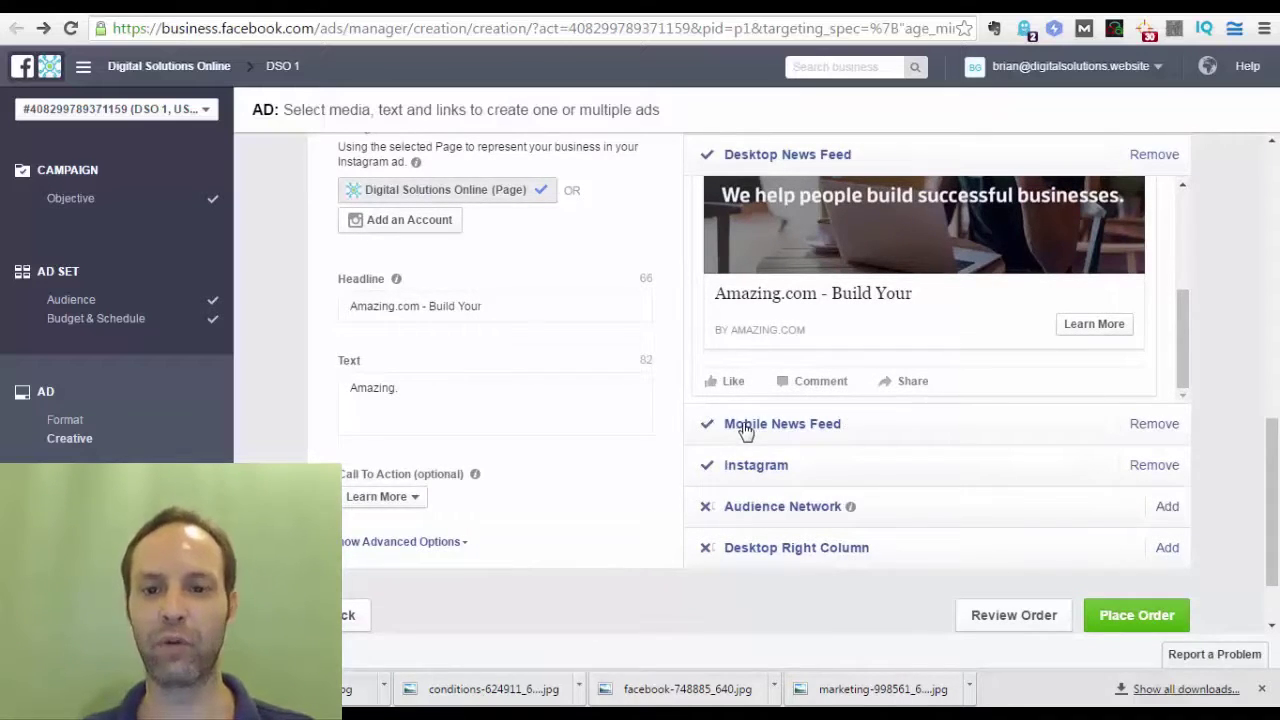
{"action": "scroll", "coordinate": [655, 447], "scroll_direction": "up", "scroll_amount": 1}
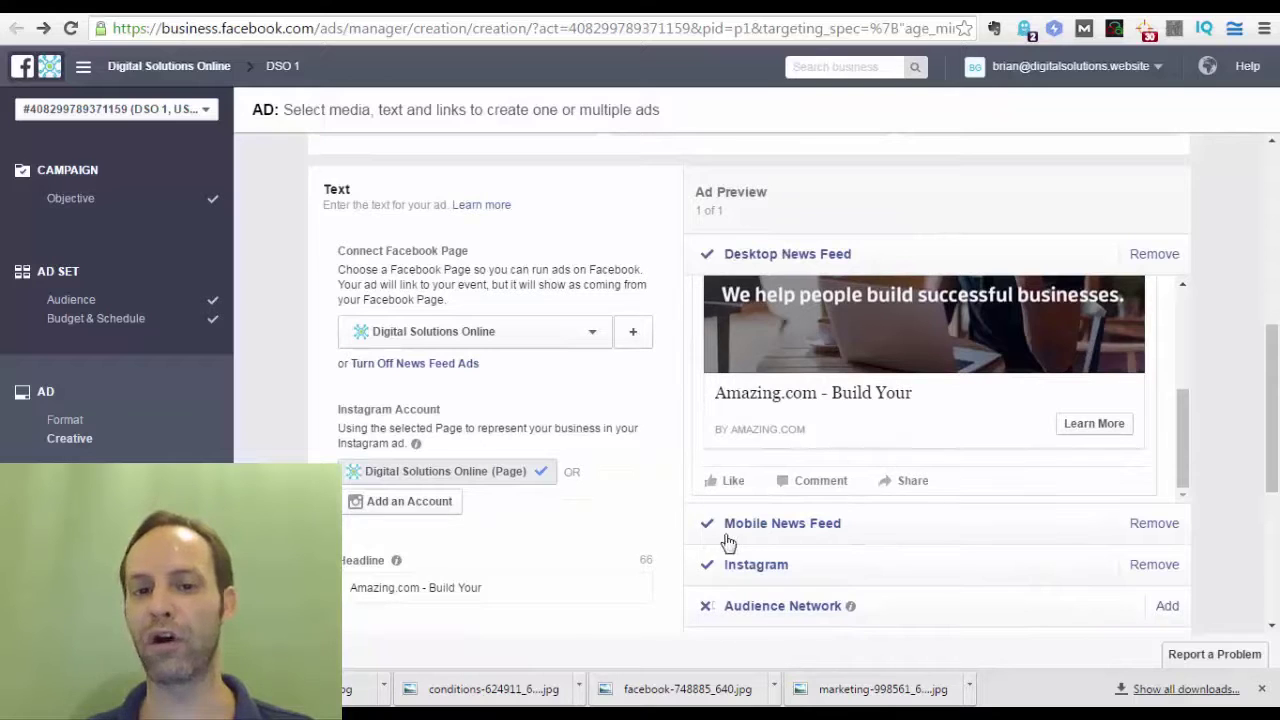
{"action": "scroll", "coordinate": [607, 530], "scroll_direction": "down", "scroll_amount": 1}
{"action": "scroll", "coordinate": [610, 530], "scroll_direction": "down", "scroll_amount": 3}
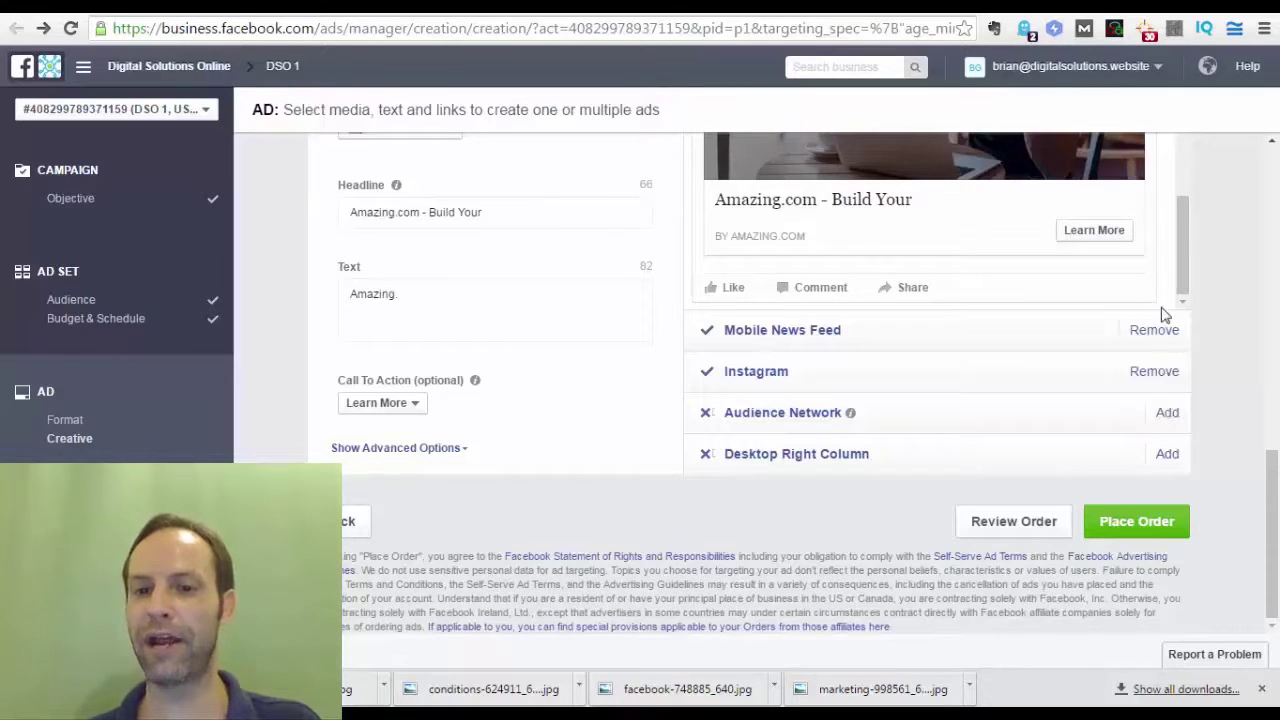
{"action": "scroll", "coordinate": [1150, 290], "scroll_direction": "up", "scroll_amount": 6}
{"action": "scroll", "coordinate": [815, 298], "scroll_direction": "up", "scroll_amount": 1}
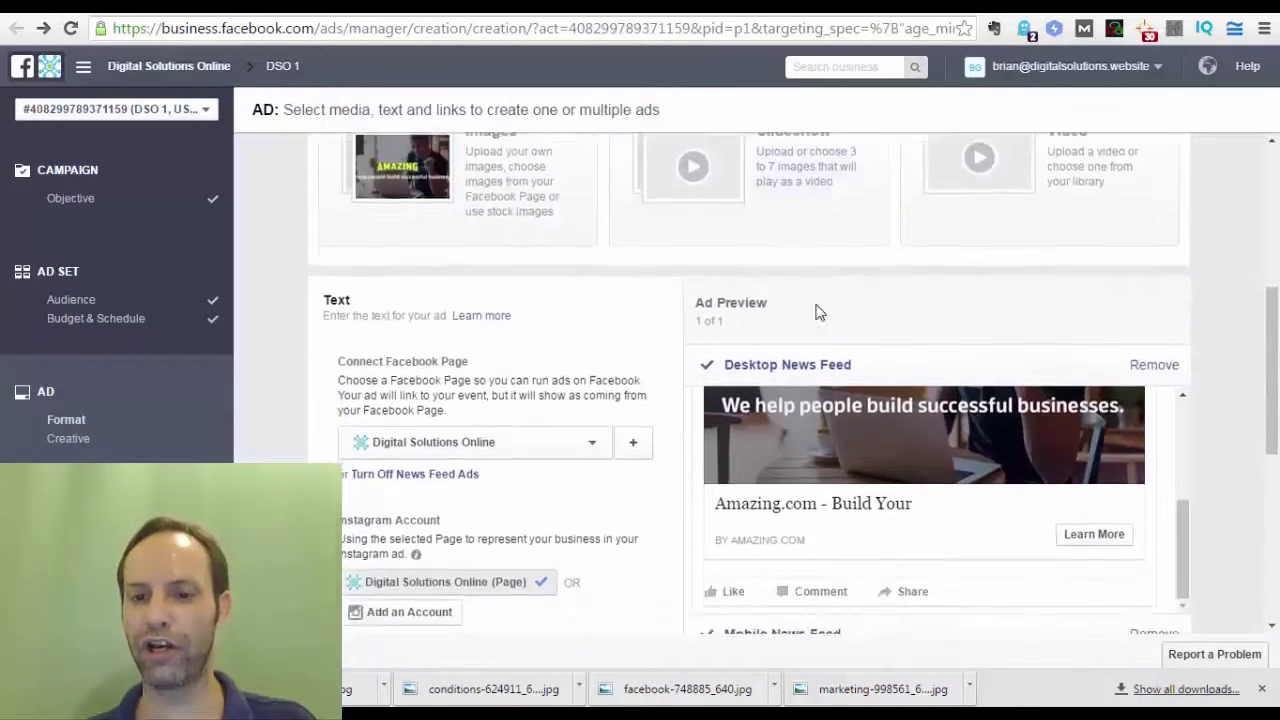
Step: Review the ad's connected Facebook Page, Instagram account, headline, text and call-to-action settings alongside the Desktop News Feed preview
{"action": "scroll", "coordinate": [820, 309], "scroll_direction": "down", "scroll_amount": 4}
{"action": "scroll", "coordinate": [845, 375], "scroll_direction": "up", "scroll_amount": 3}
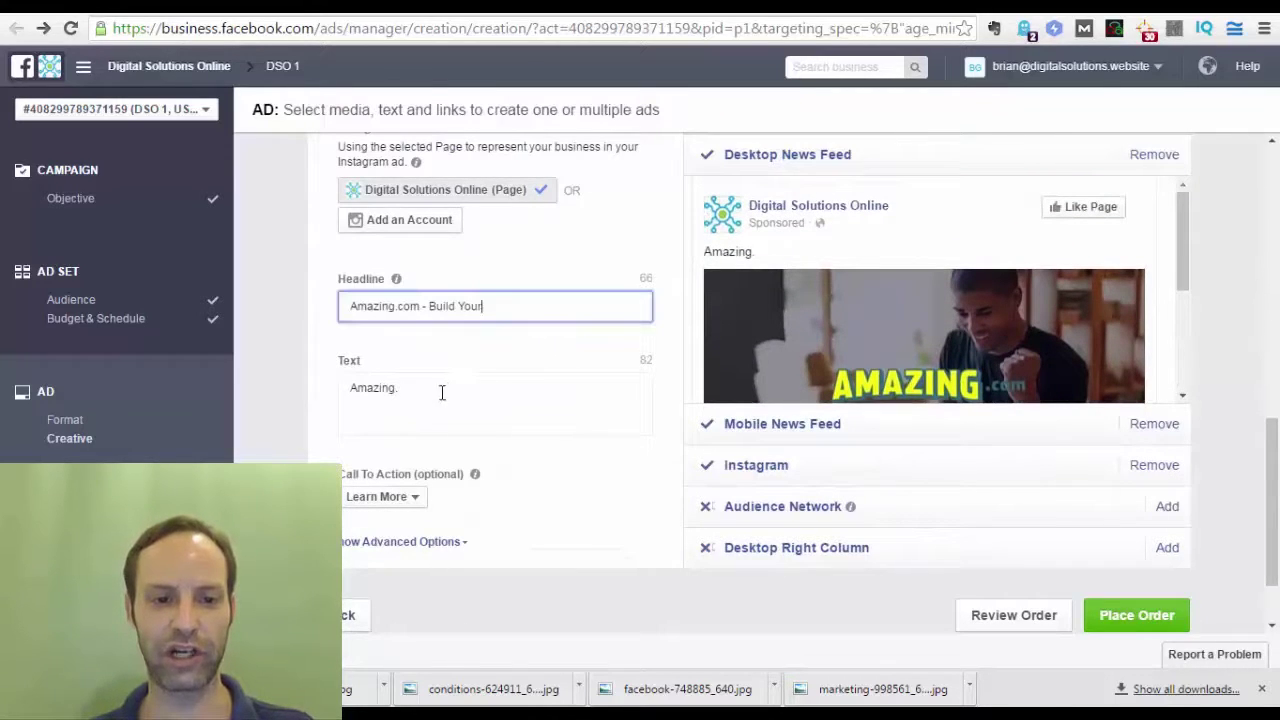
{"action": "scroll", "coordinate": [486, 384], "scroll_direction": "up", "scroll_amount": 3}
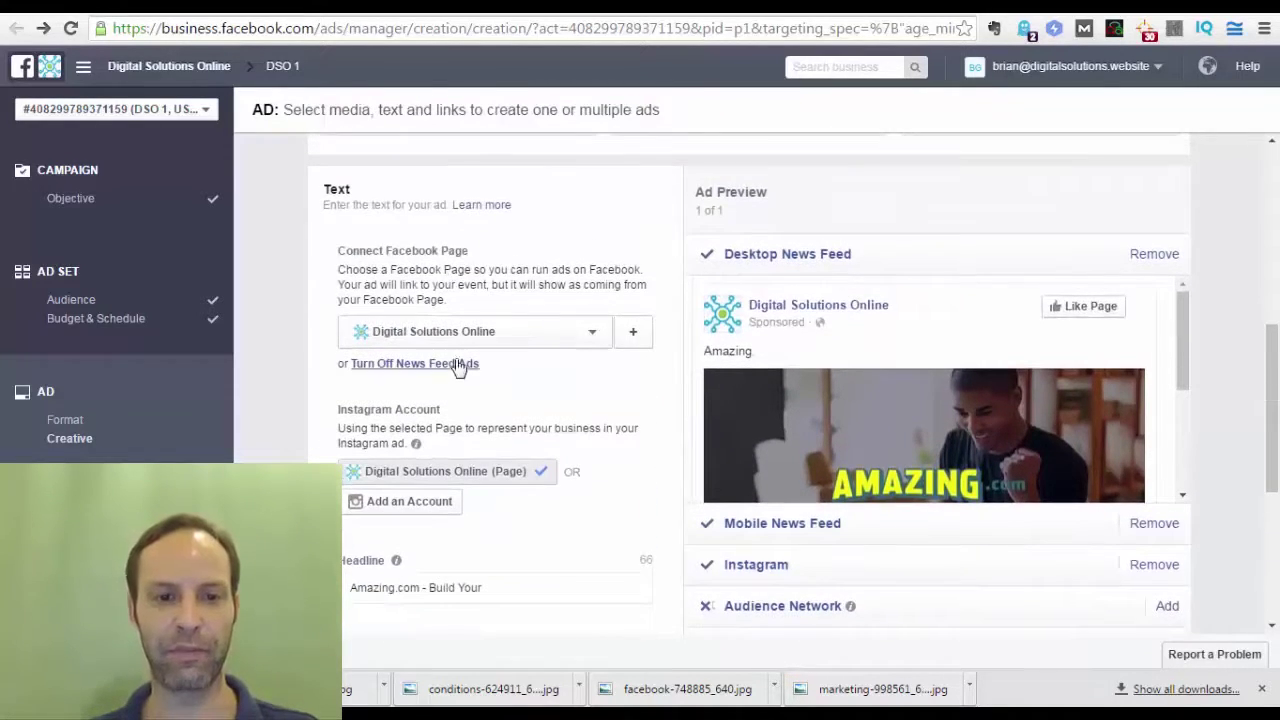
{"action": "scroll", "coordinate": [477, 354], "scroll_direction": "down", "scroll_amount": 1}
{"action": "scroll", "coordinate": [535, 342], "scroll_direction": "up", "scroll_amount": 1}
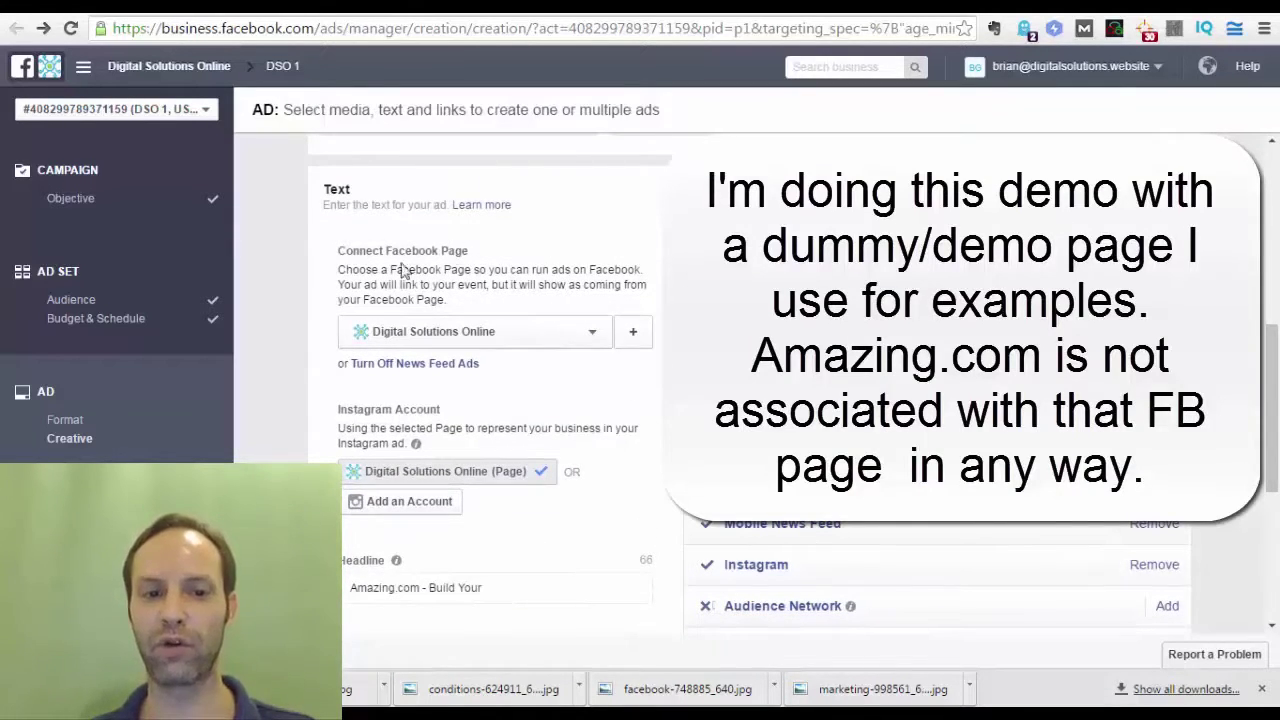
{"action": "scroll", "coordinate": [517, 372], "scroll_direction": "down", "scroll_amount": 1}
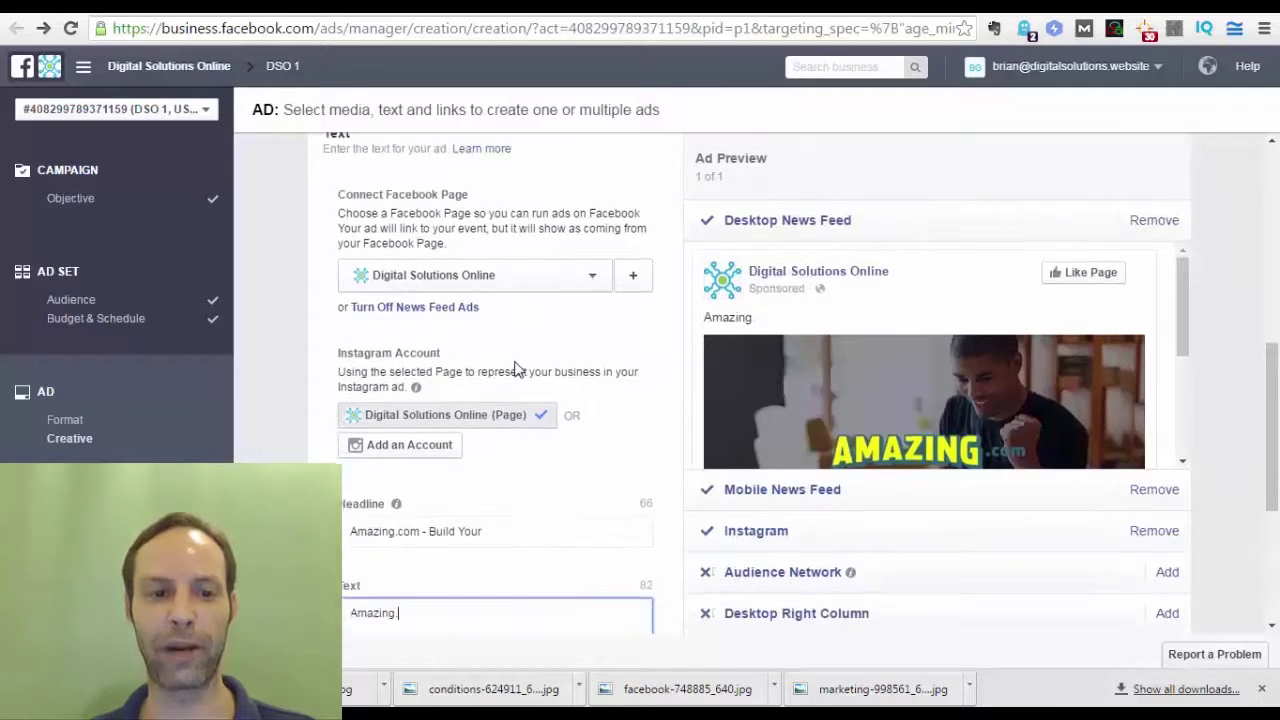
{"action": "scroll", "coordinate": [568, 307], "scroll_direction": "down", "scroll_amount": 3}
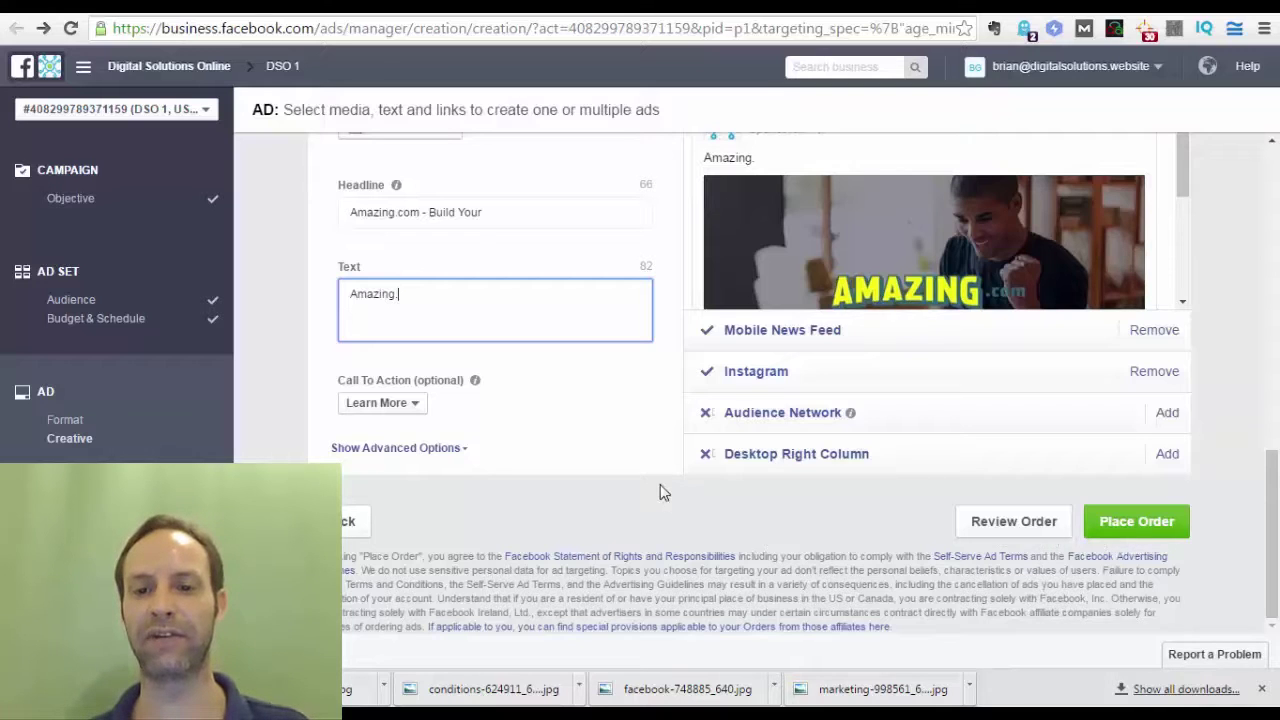
{"action": "scroll", "coordinate": [660, 483], "scroll_direction": "up", "scroll_amount": 1}
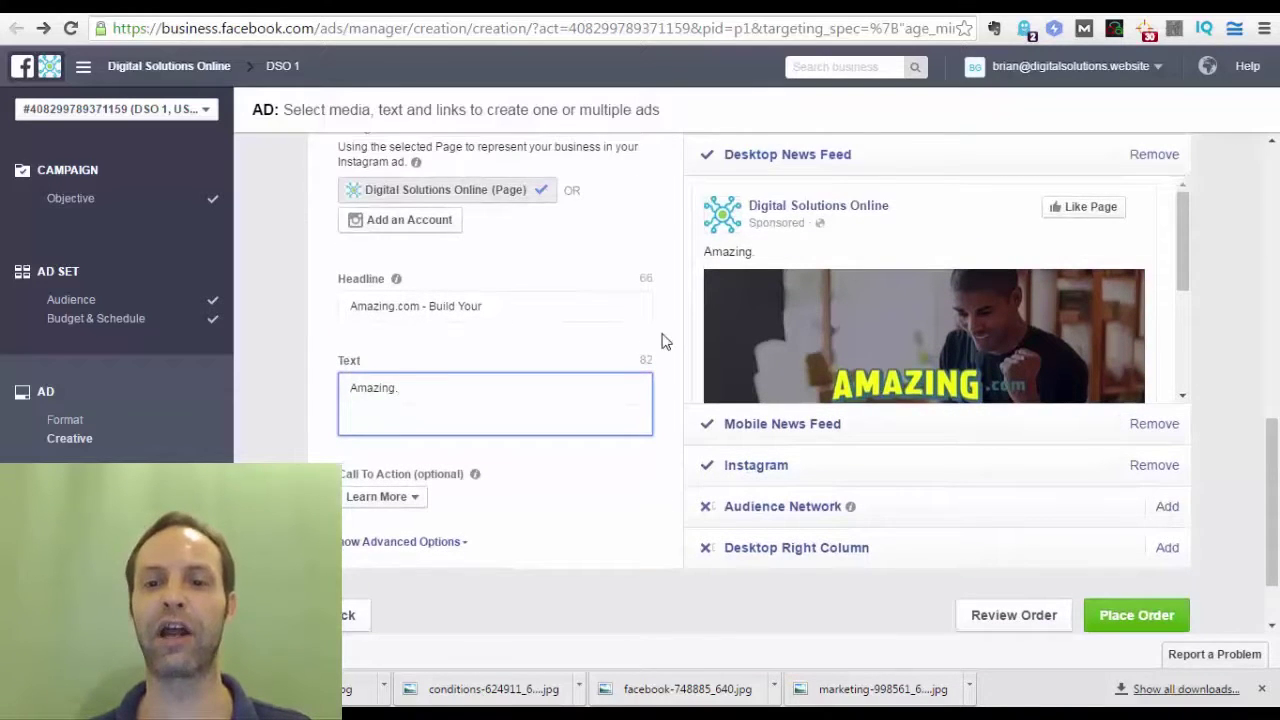
{"action": "scroll", "coordinate": [625, 300], "scroll_direction": "up", "scroll_amount": 2}
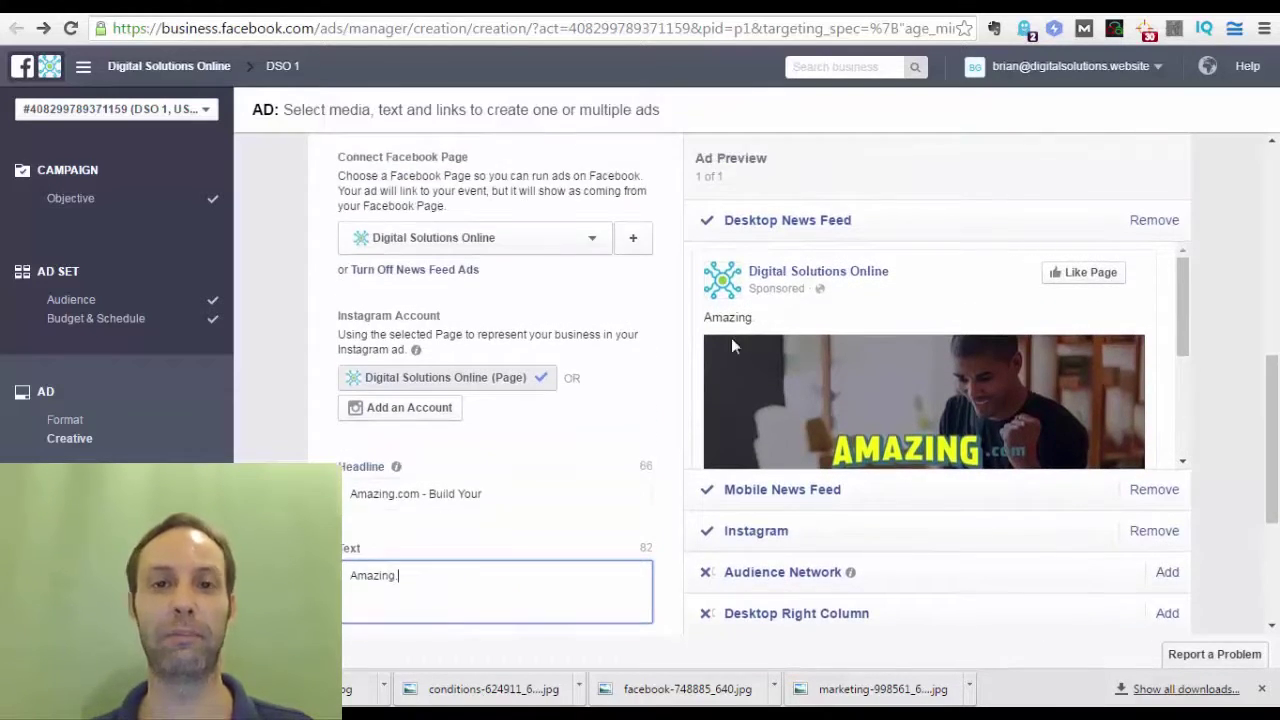
{"action": "mouse_move", "coordinate": [708, 381]}
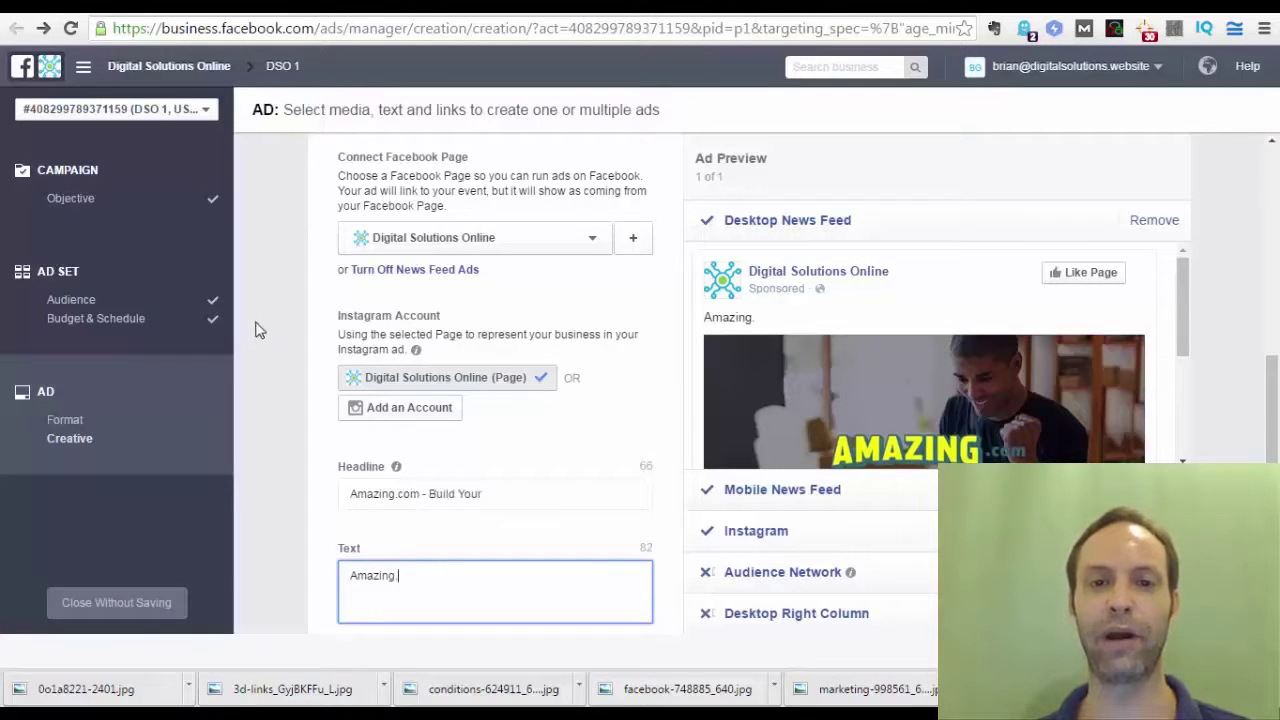
Step: Go back from the ad to the ad set and review its saved audience details, budget and schedule
{"action": "scroll", "coordinate": [470, 390], "scroll_direction": "down", "scroll_amount": 3}
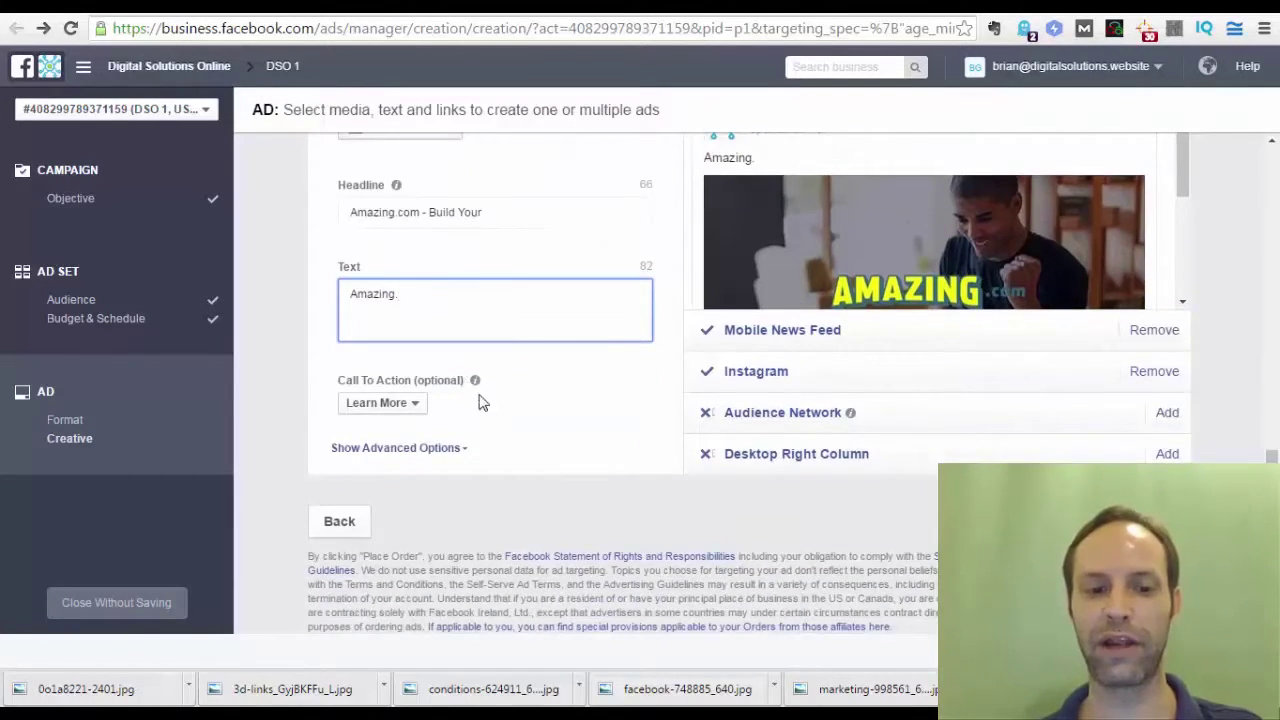
{"action": "left_click", "coordinate": [339, 521]}
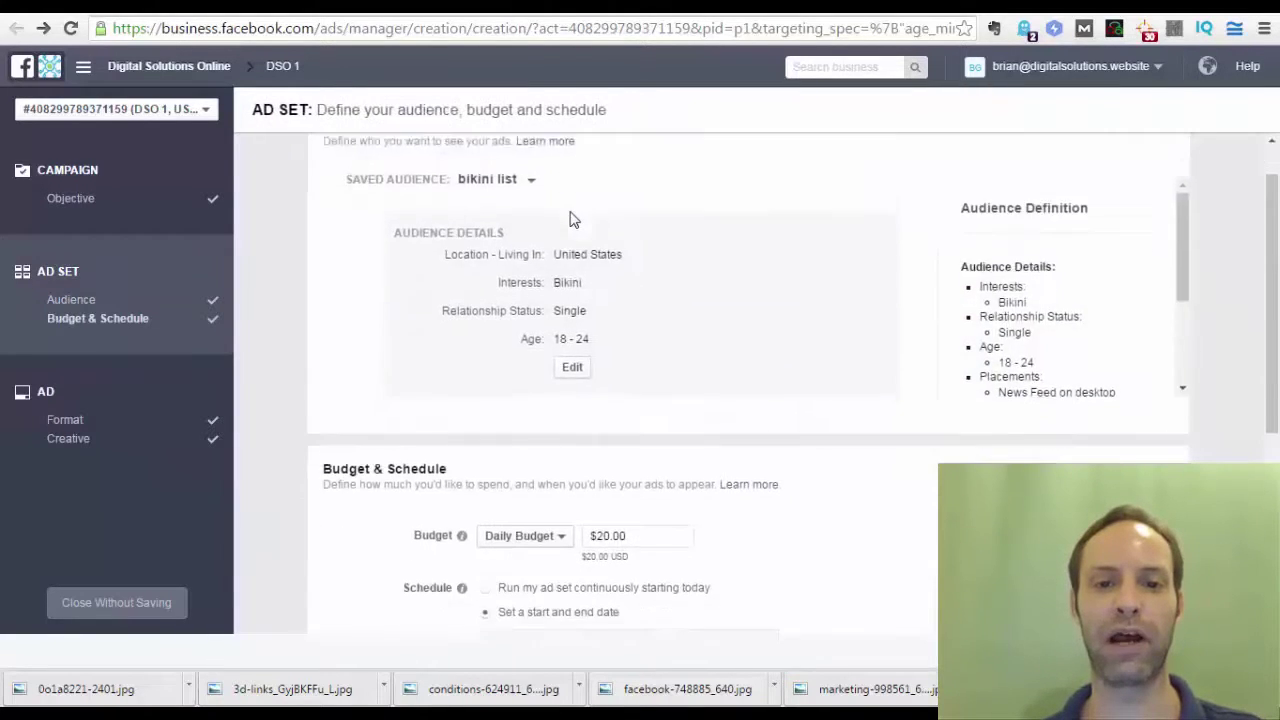
{"action": "scroll", "coordinate": [383, 358], "scroll_direction": "up", "scroll_amount": 2}
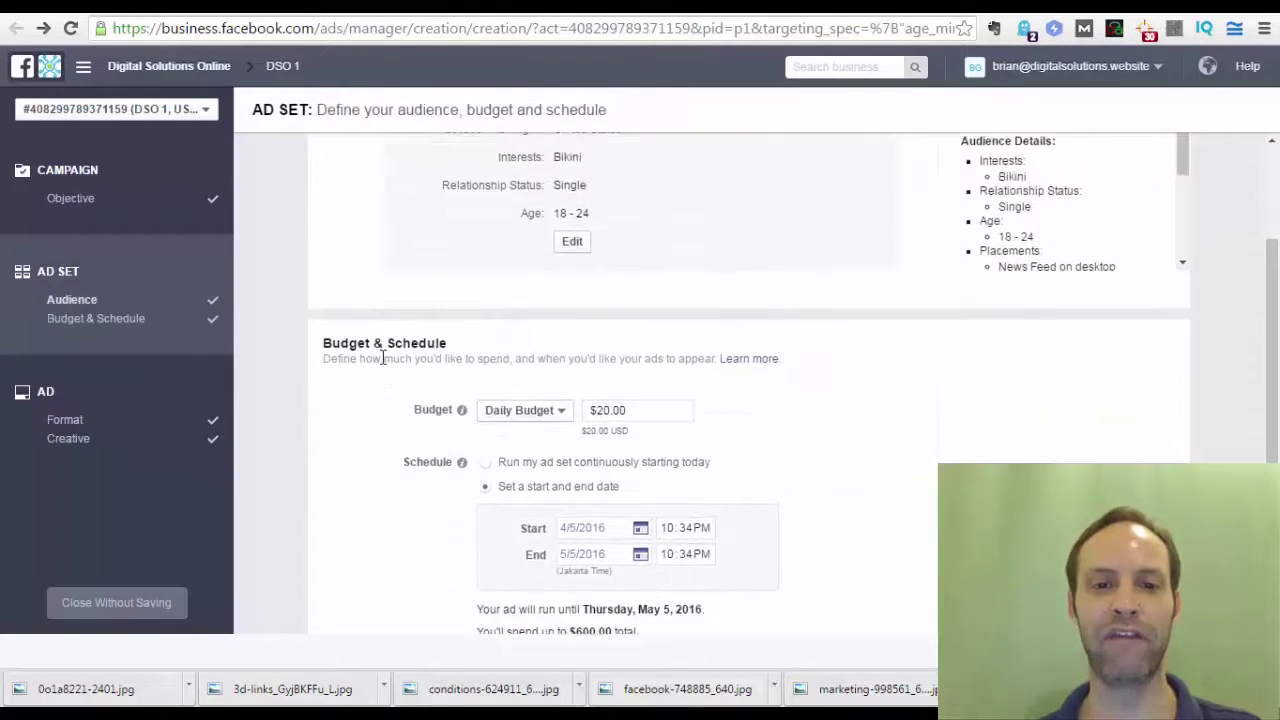
{"action": "scroll", "coordinate": [383, 358], "scroll_direction": "down", "scroll_amount": 1}
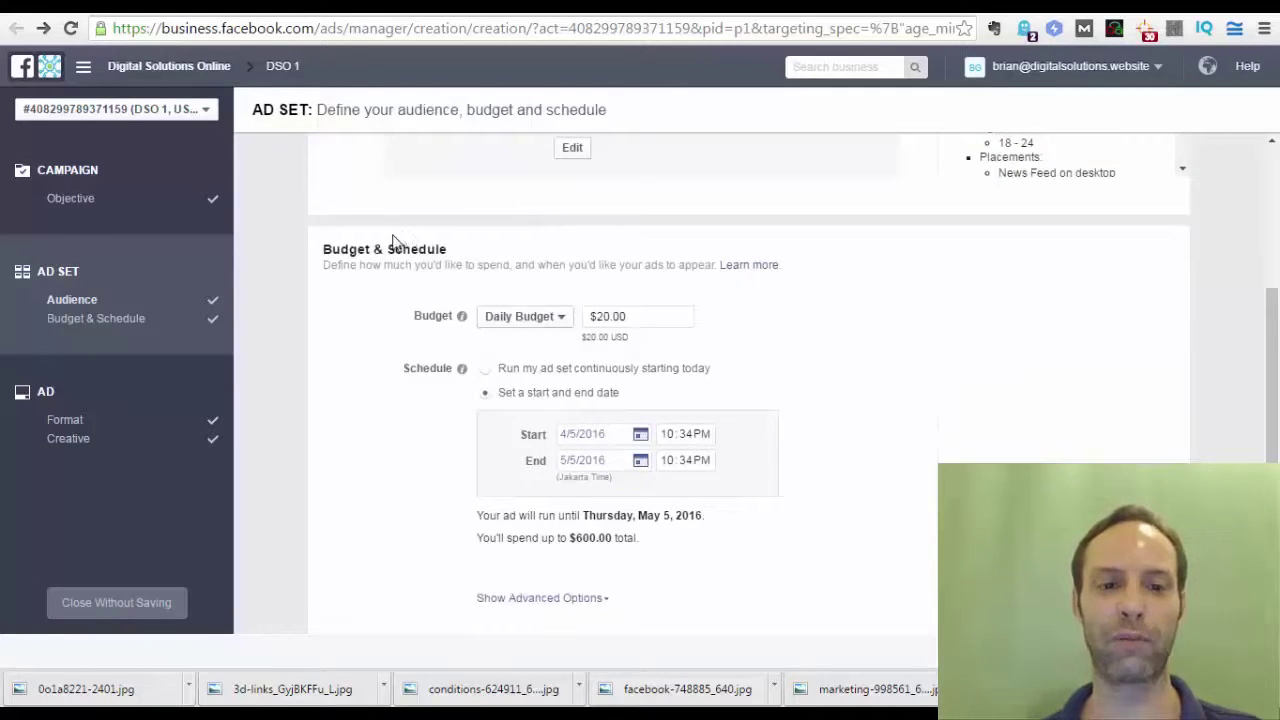
{"action": "scroll", "coordinate": [315, 289], "scroll_direction": "down", "scroll_amount": 1}
{"action": "scroll", "coordinate": [315, 289], "scroll_direction": "up", "scroll_amount": 3}
{"action": "scroll", "coordinate": [318, 288], "scroll_direction": "down", "scroll_amount": 1}
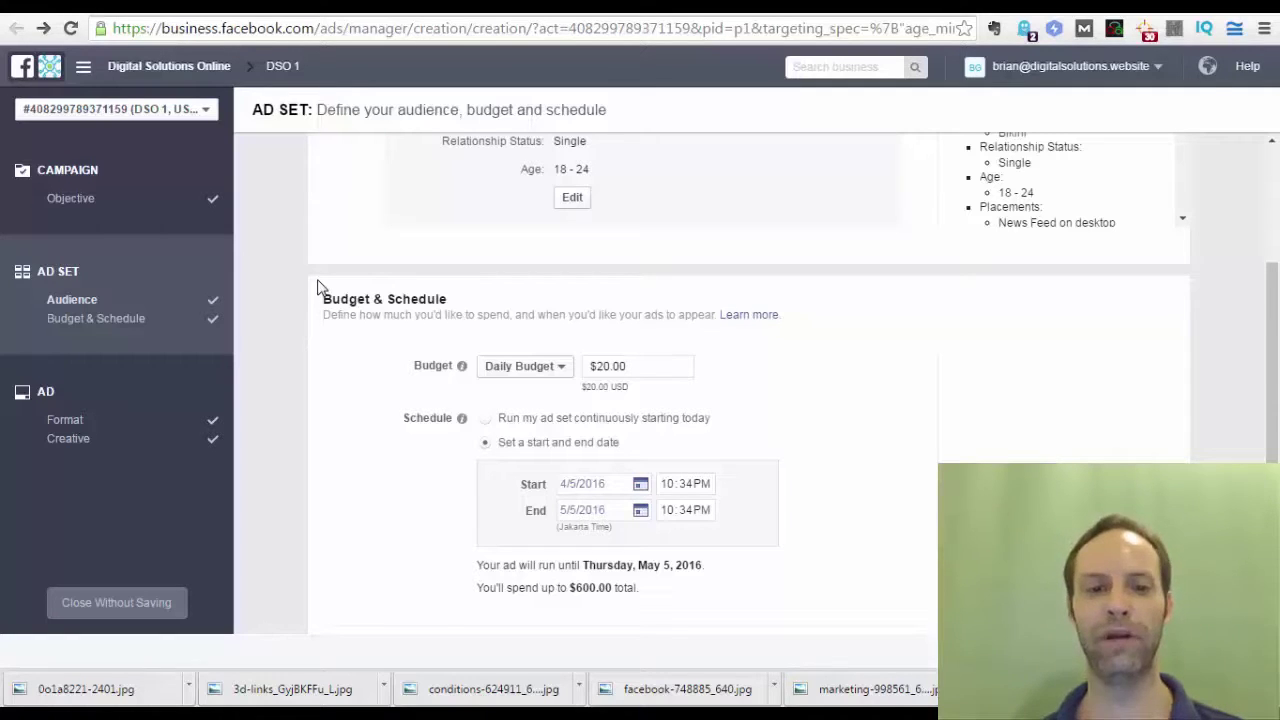
{"action": "scroll", "coordinate": [371, 223], "scroll_direction": "down", "scroll_amount": 2}
{"action": "scroll", "coordinate": [378, 222], "scroll_direction": "up", "scroll_amount": 4}
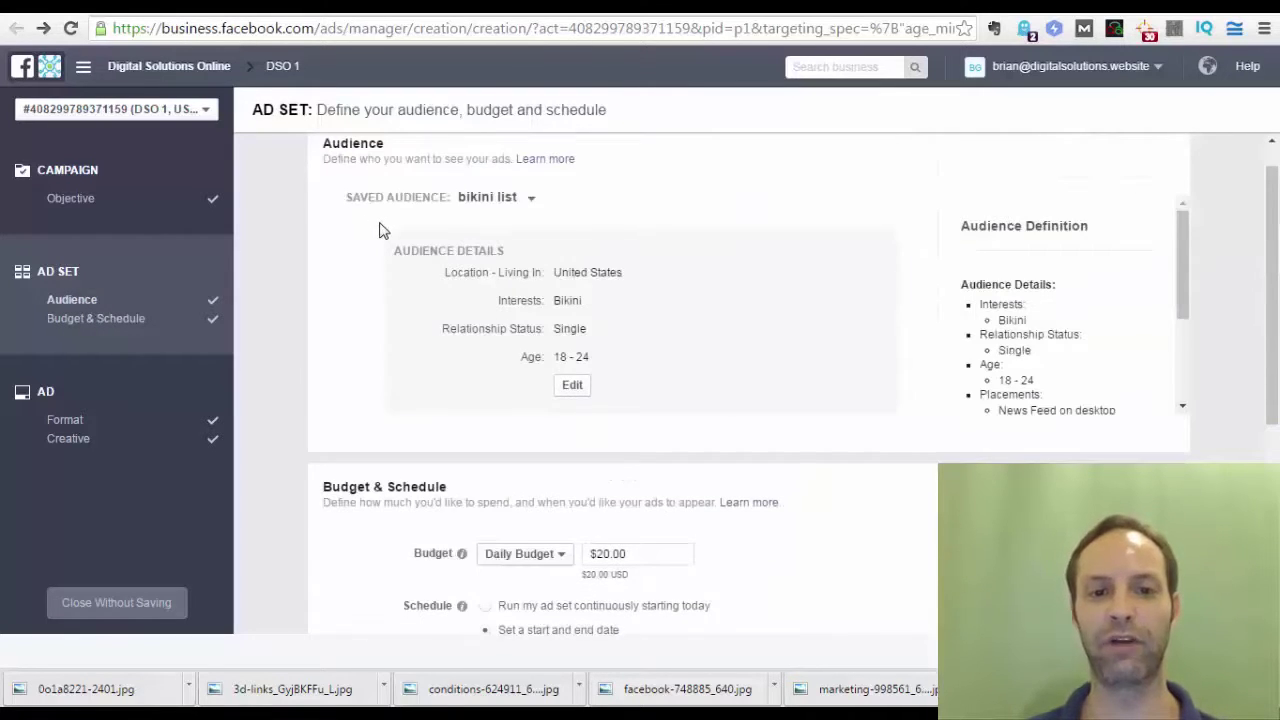
{"action": "scroll", "coordinate": [378, 230], "scroll_direction": "up", "scroll_amount": 1}
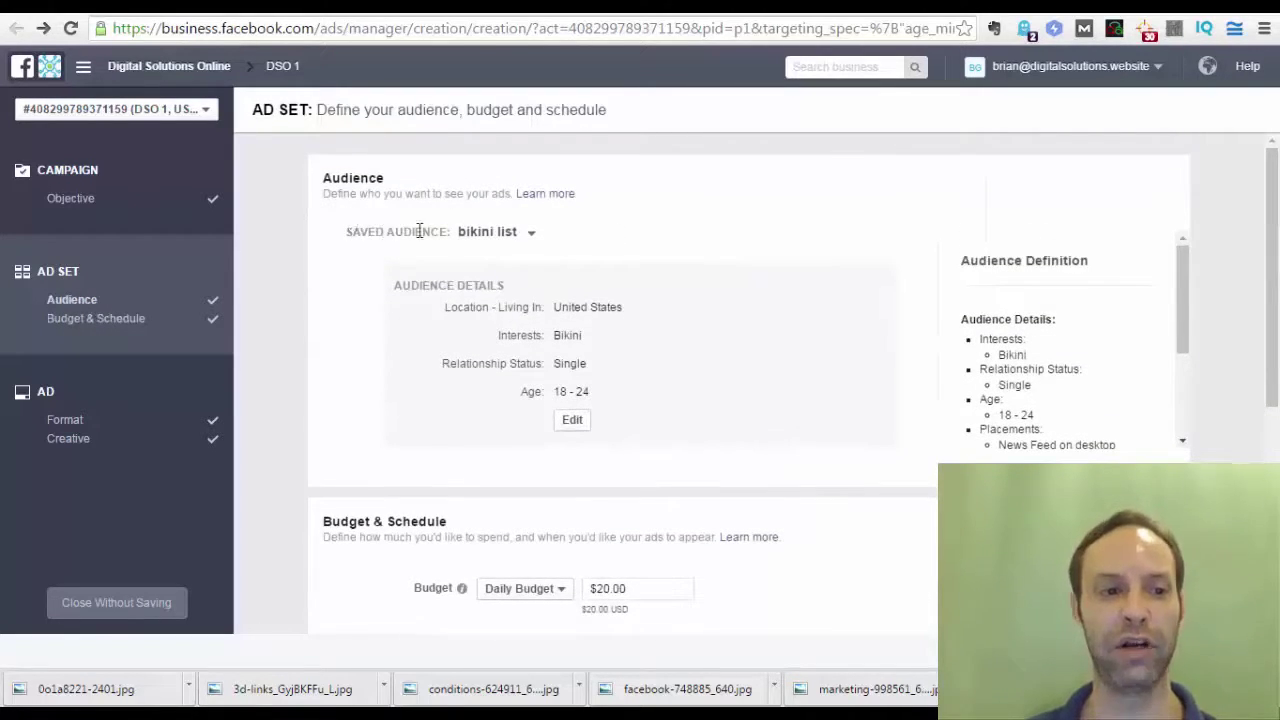
Step: Switch the ad set from the saved bikini list to a new audience and include the website custom audience "test 1"
{"action": "left_click", "coordinate": [60, 302]}
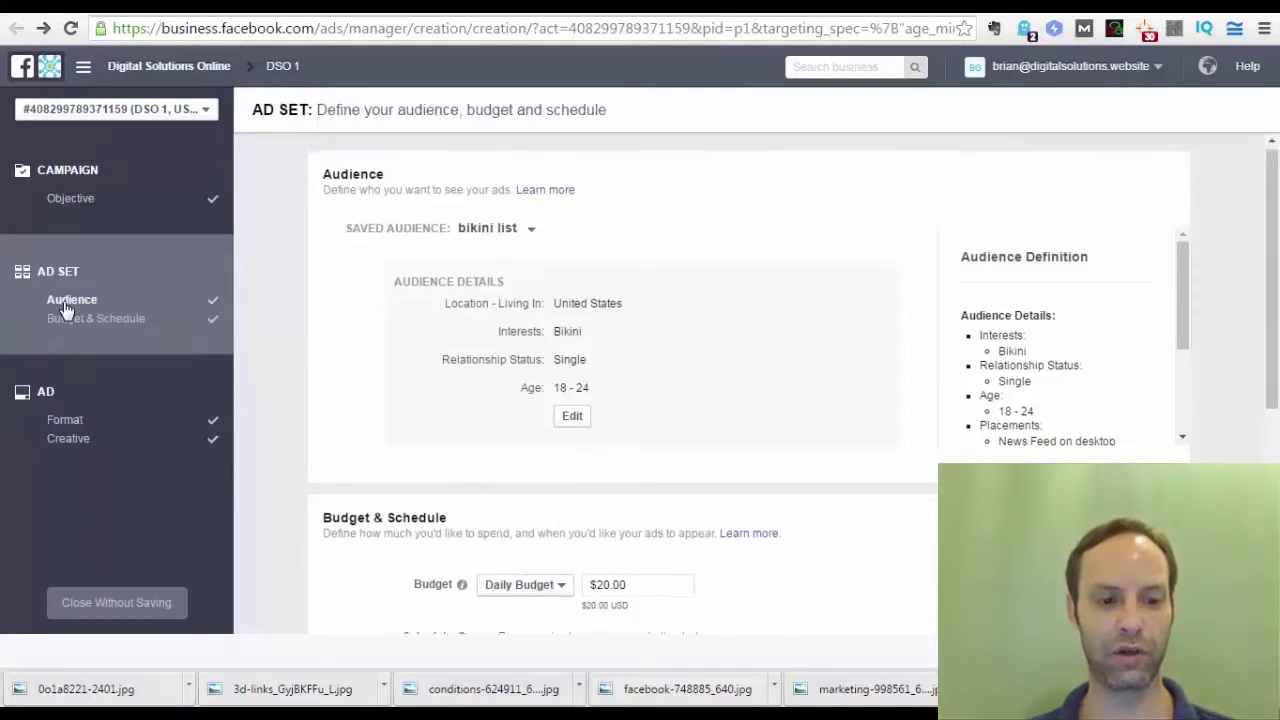
{"action": "scroll", "coordinate": [363, 557], "scroll_direction": "down", "scroll_amount": 4}
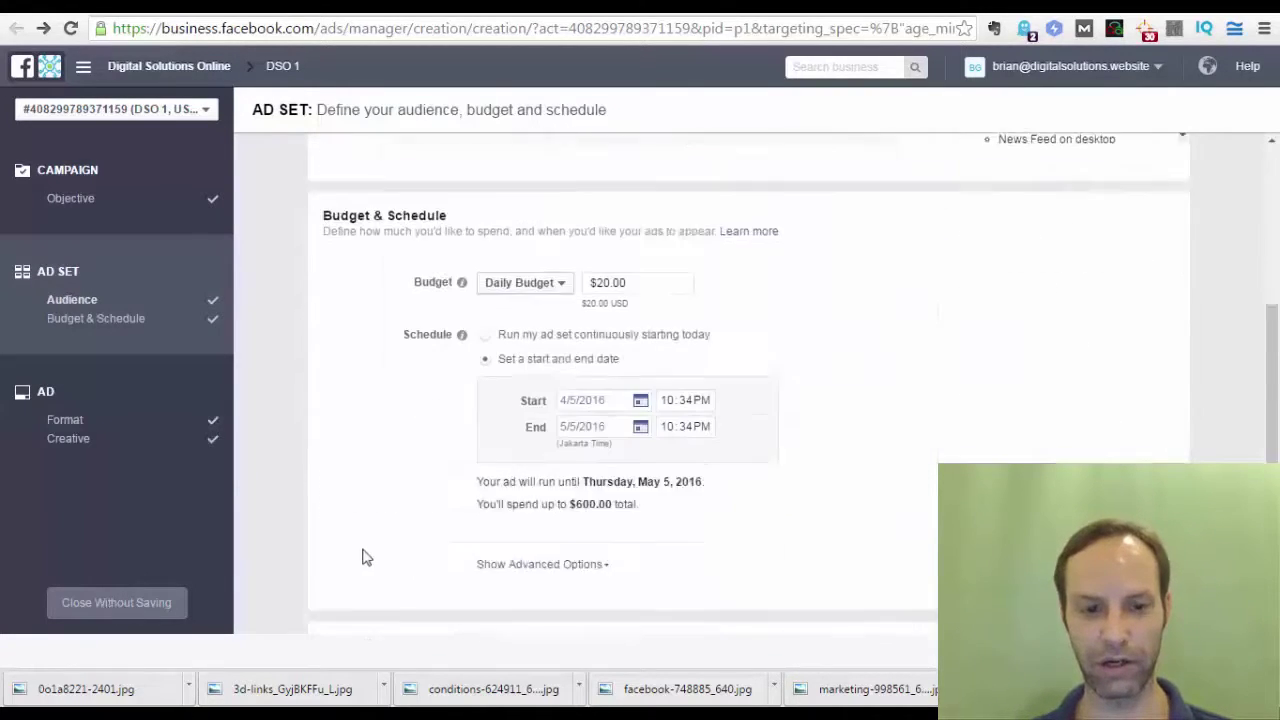
{"action": "left_click", "coordinate": [338, 630]}
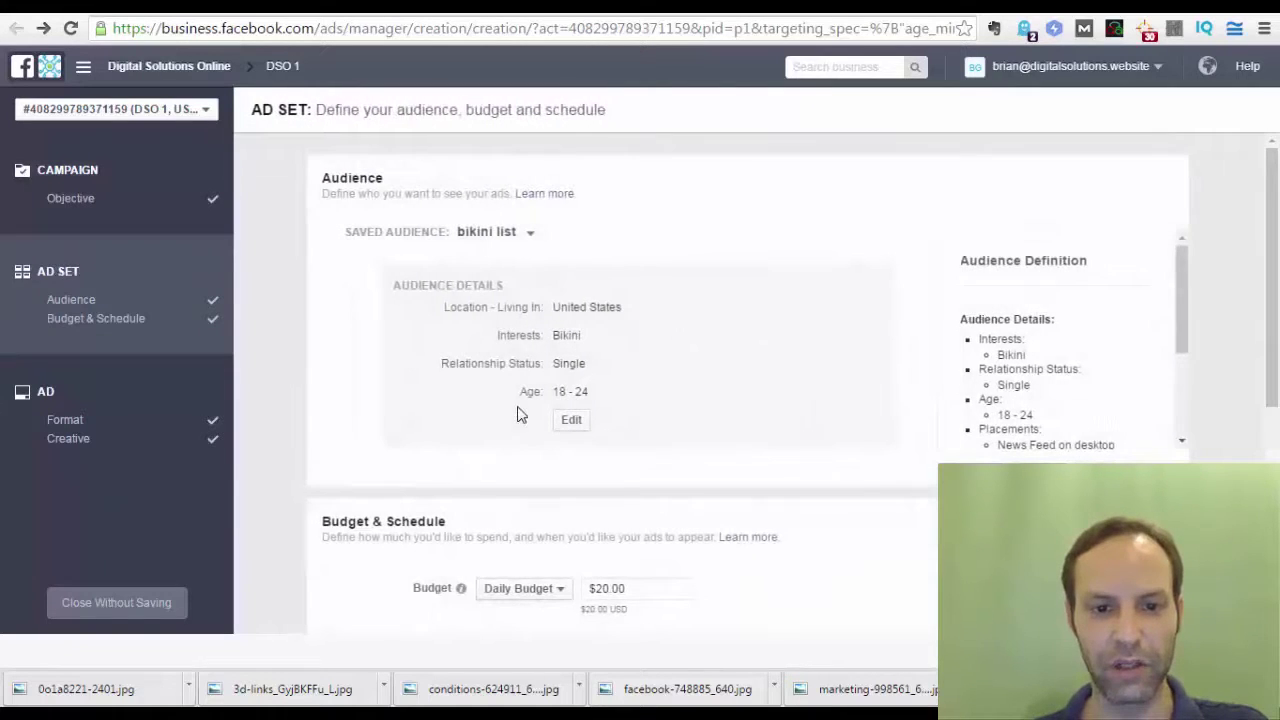
{"action": "scroll", "coordinate": [548, 345], "scroll_direction": "down", "scroll_amount": 2}
{"action": "scroll", "coordinate": [548, 345], "scroll_direction": "up", "scroll_amount": 2}
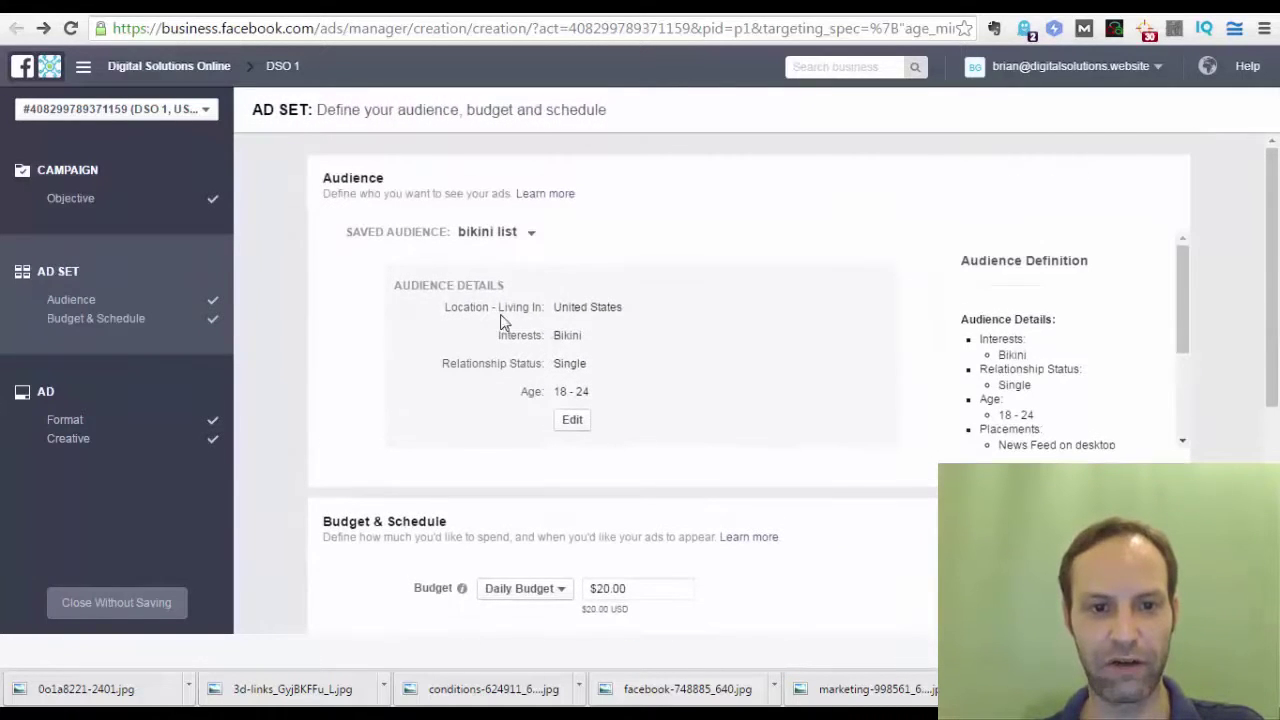
{"action": "left_click", "coordinate": [531, 227]}
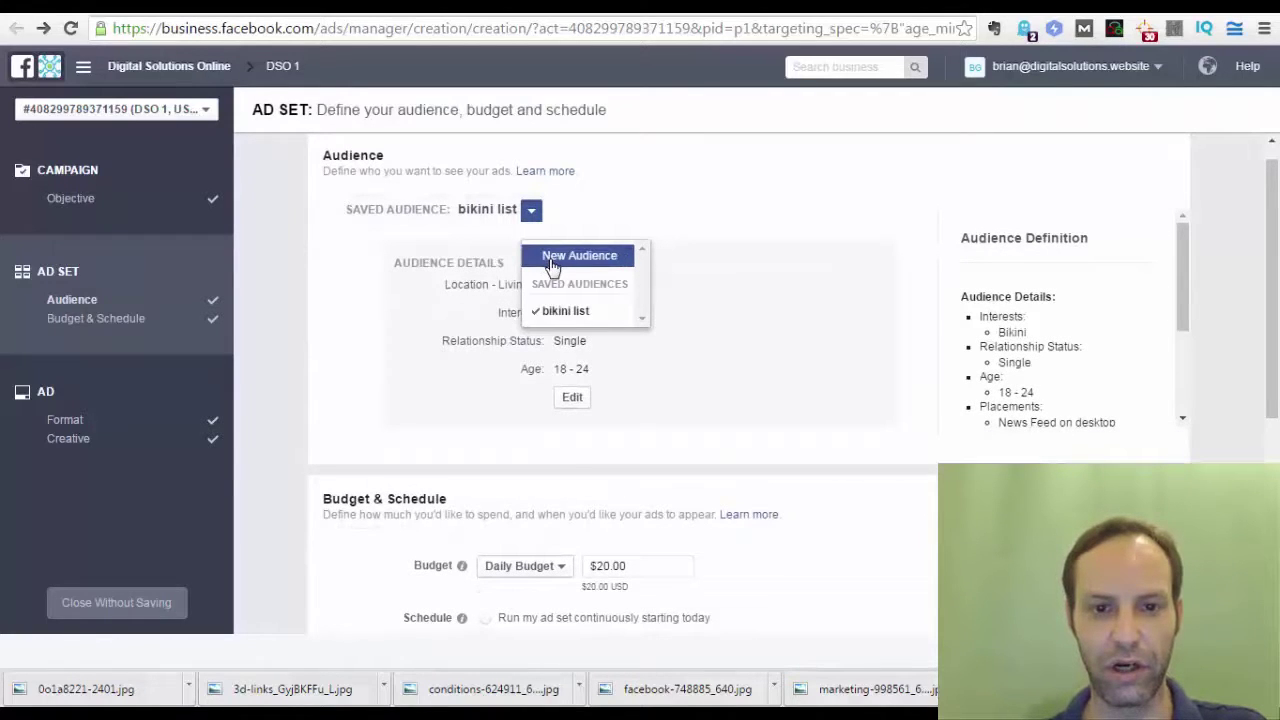
{"action": "left_click", "coordinate": [552, 260]}
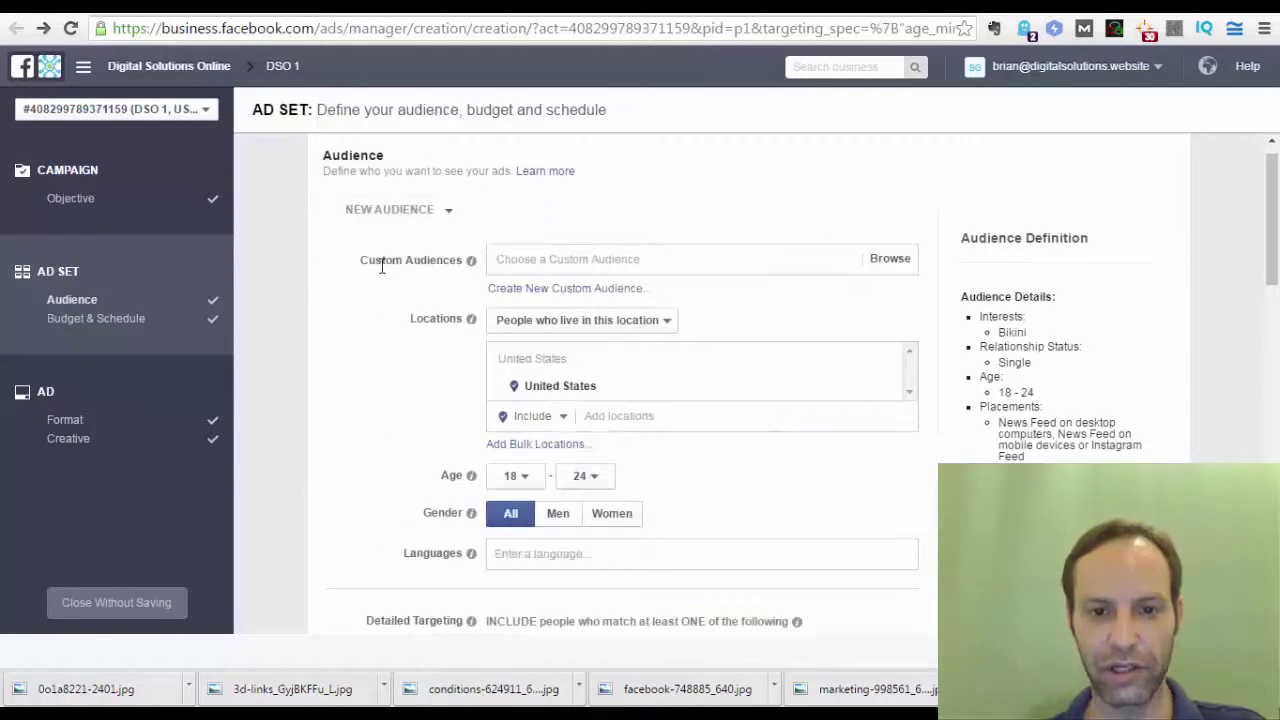
{"action": "left_click", "coordinate": [560, 259]}
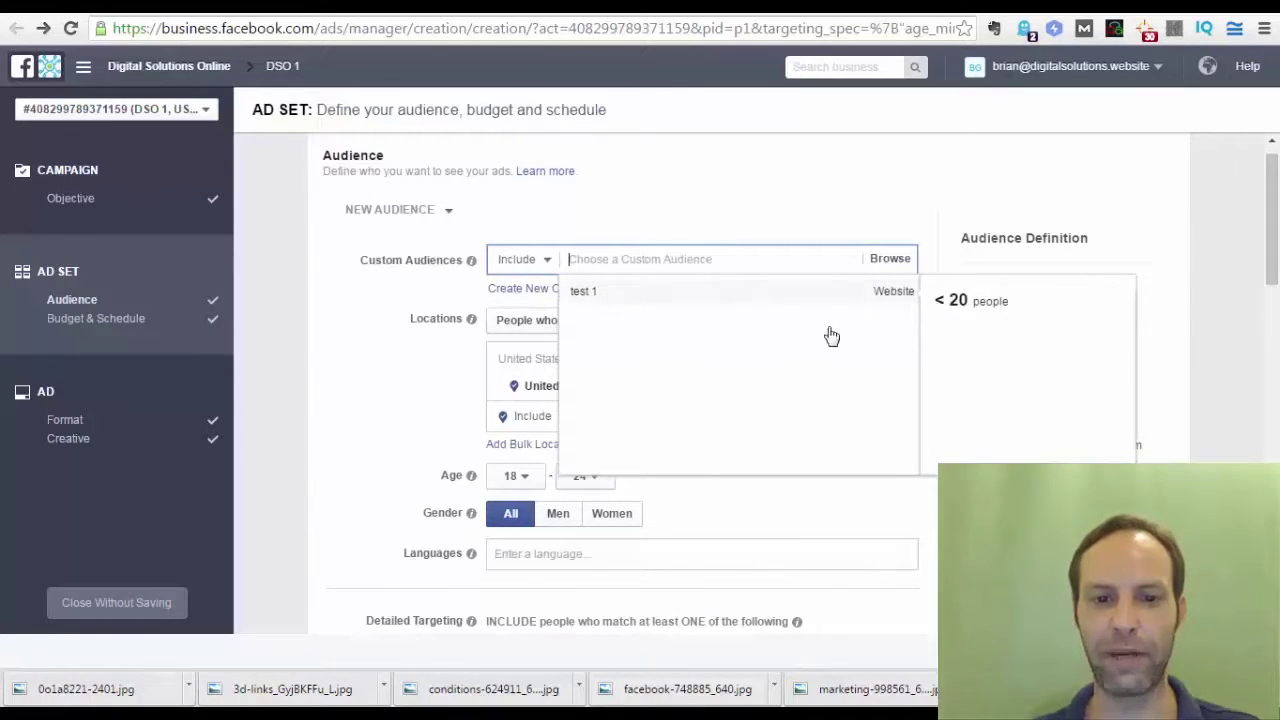
{"action": "left_click", "coordinate": [588, 296]}
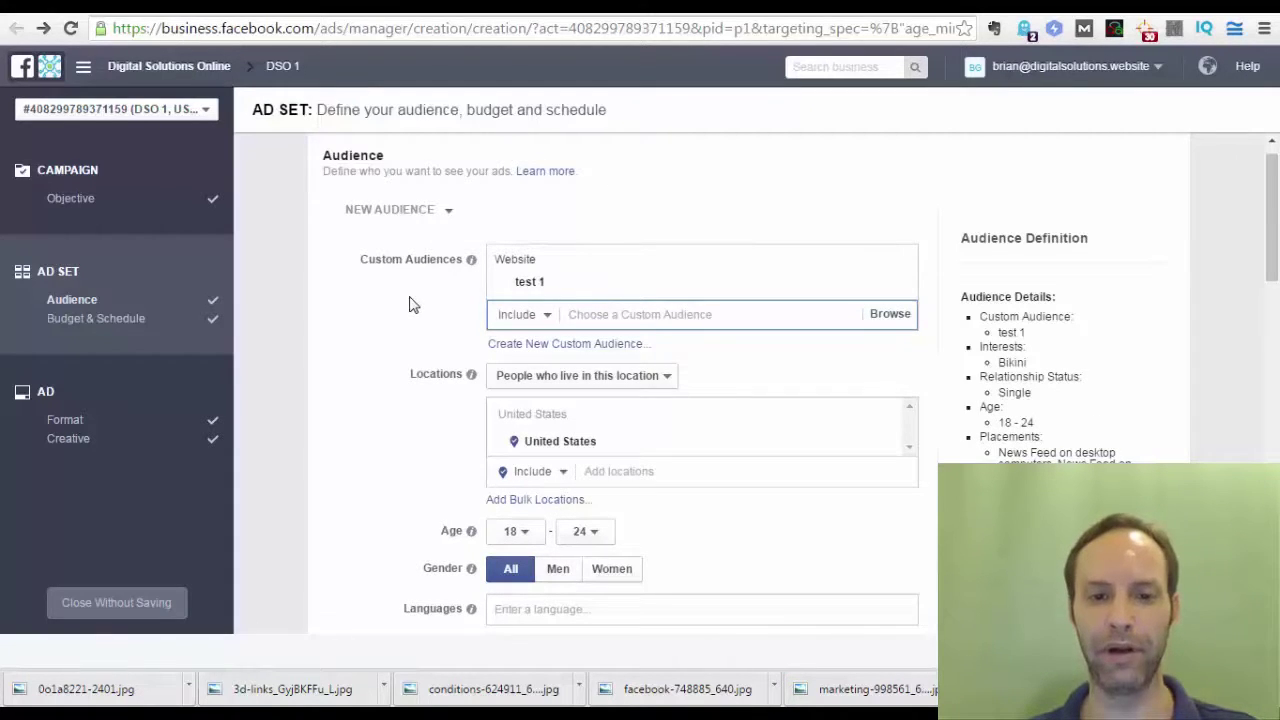
Step: Set the custom audience selector to Exclude for the next custom audience entry
{"action": "scroll", "coordinate": [478, 297], "scroll_direction": "down", "scroll_amount": 2}
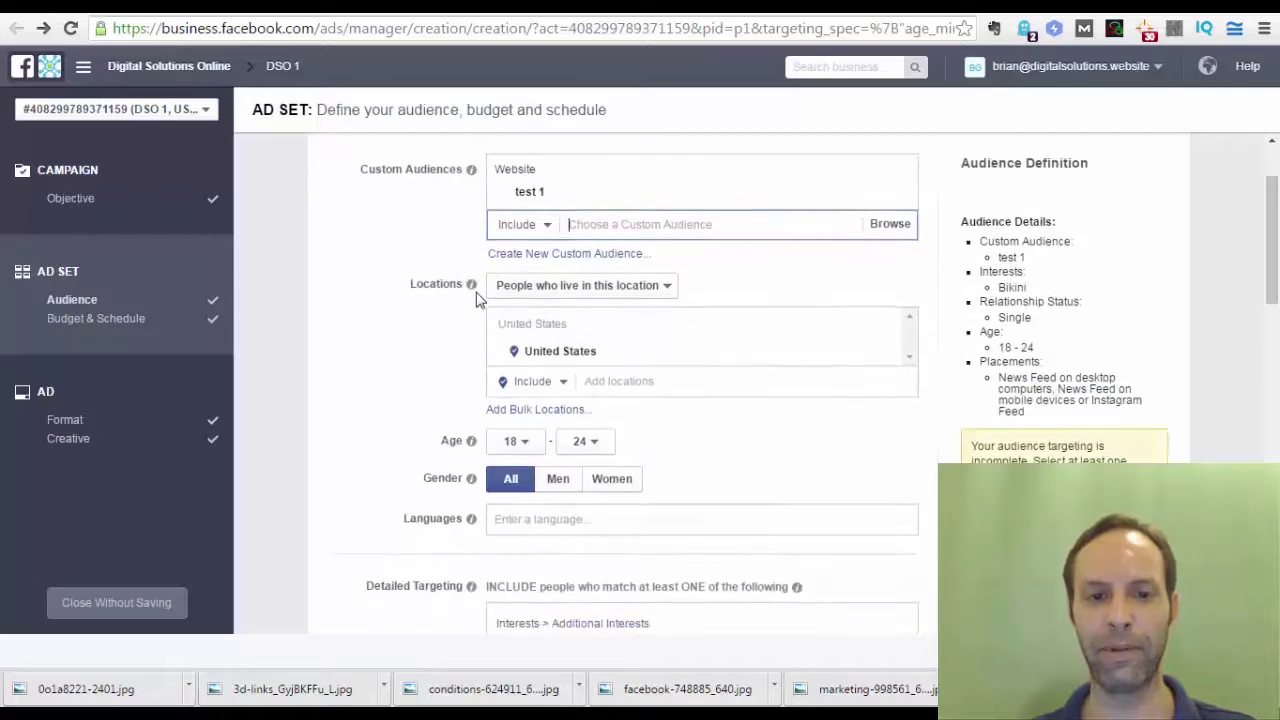
{"action": "scroll", "coordinate": [476, 297], "scroll_direction": "up", "scroll_amount": 1}
{"action": "left_click", "coordinate": [544, 220]}
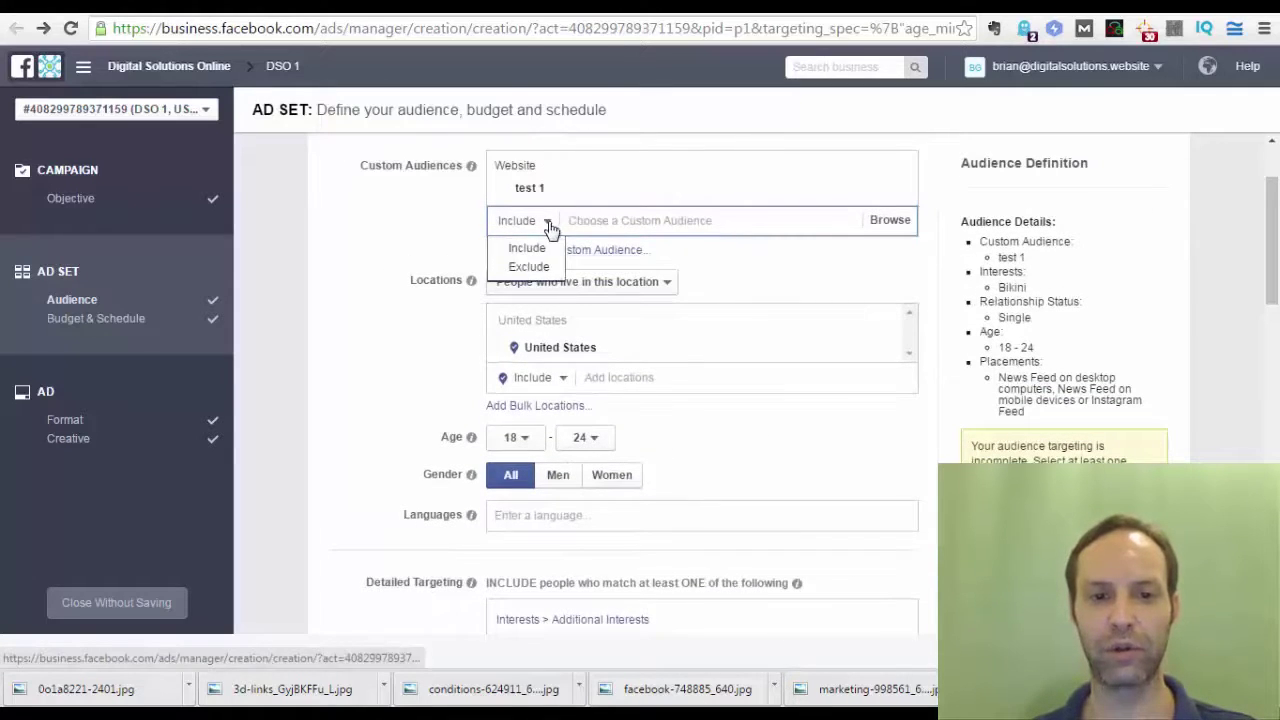
{"action": "left_click", "coordinate": [528, 267]}
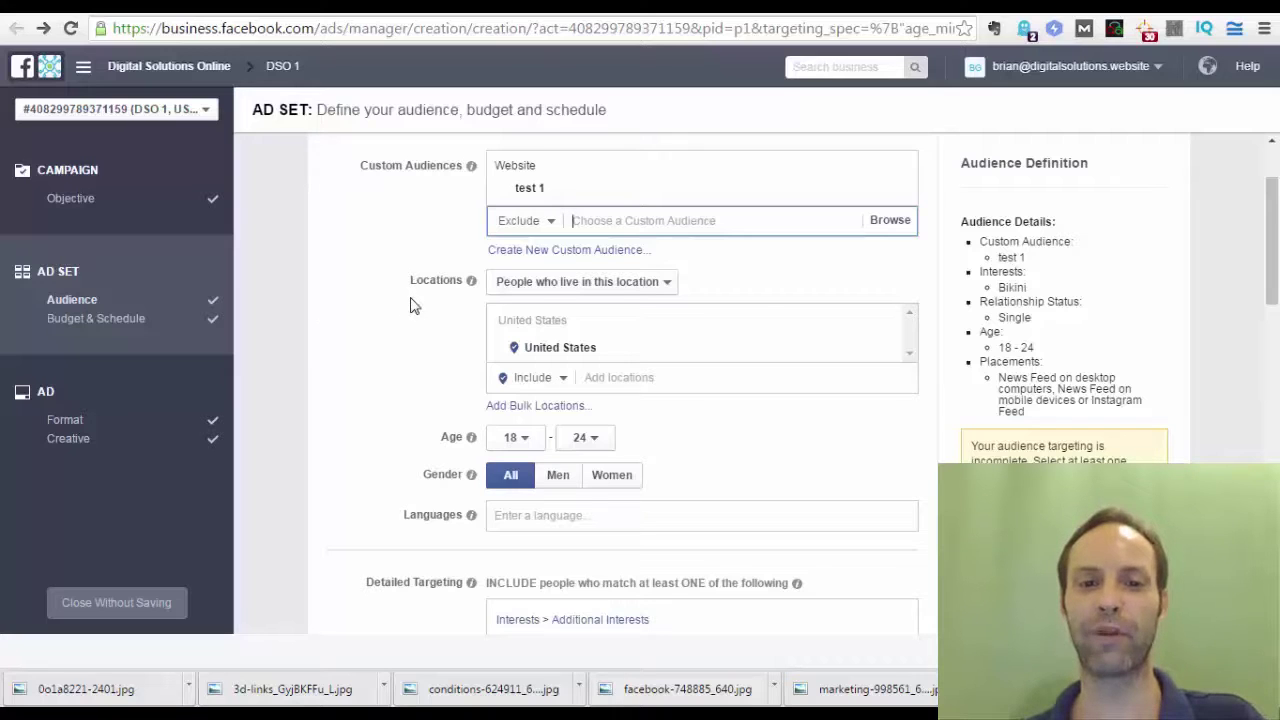
{"action": "mouse_move", "coordinate": [514, 281]}
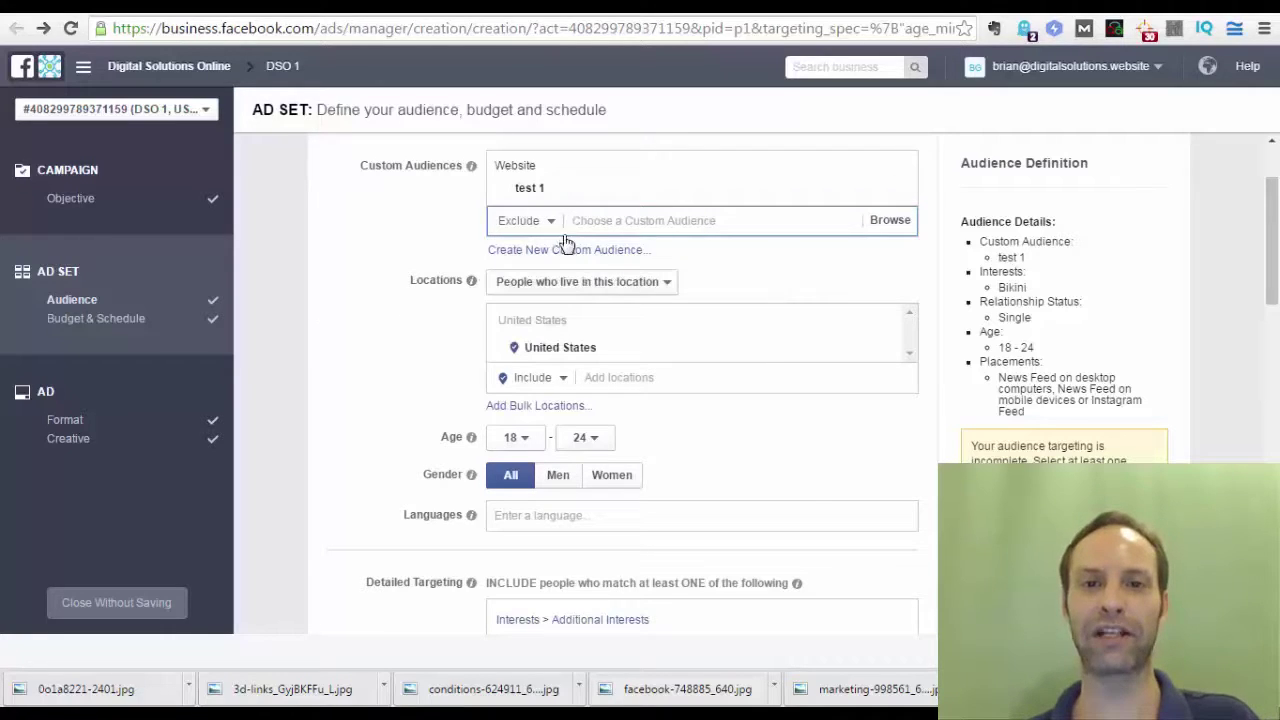